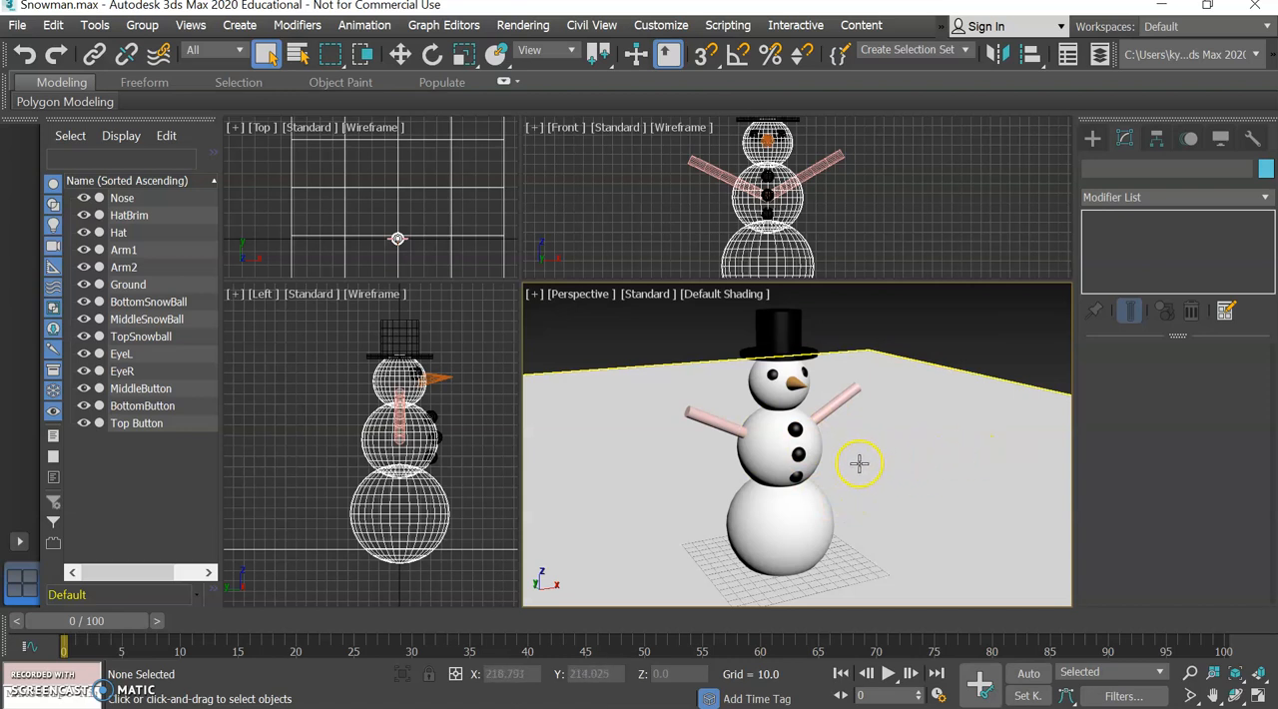
# Resize the viewports to give the Top view more room and select the Ground plane.
pyautogui.moveTo(519, 281); pyautogui.dragTo(582, 337)
pyautogui.click(465, 277)
pyautogui.scroll(-3, 449, 274)
pyautogui.scroll(-3, 452, 271)
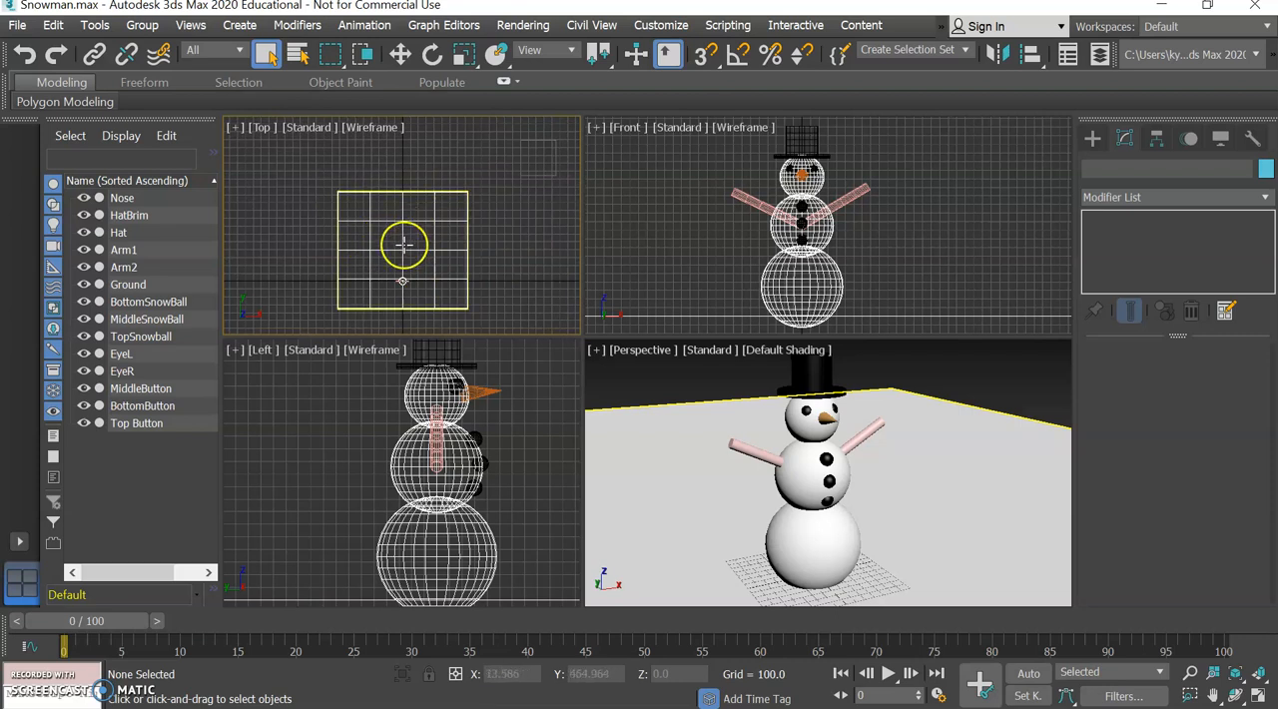
pyautogui.click(404, 245)
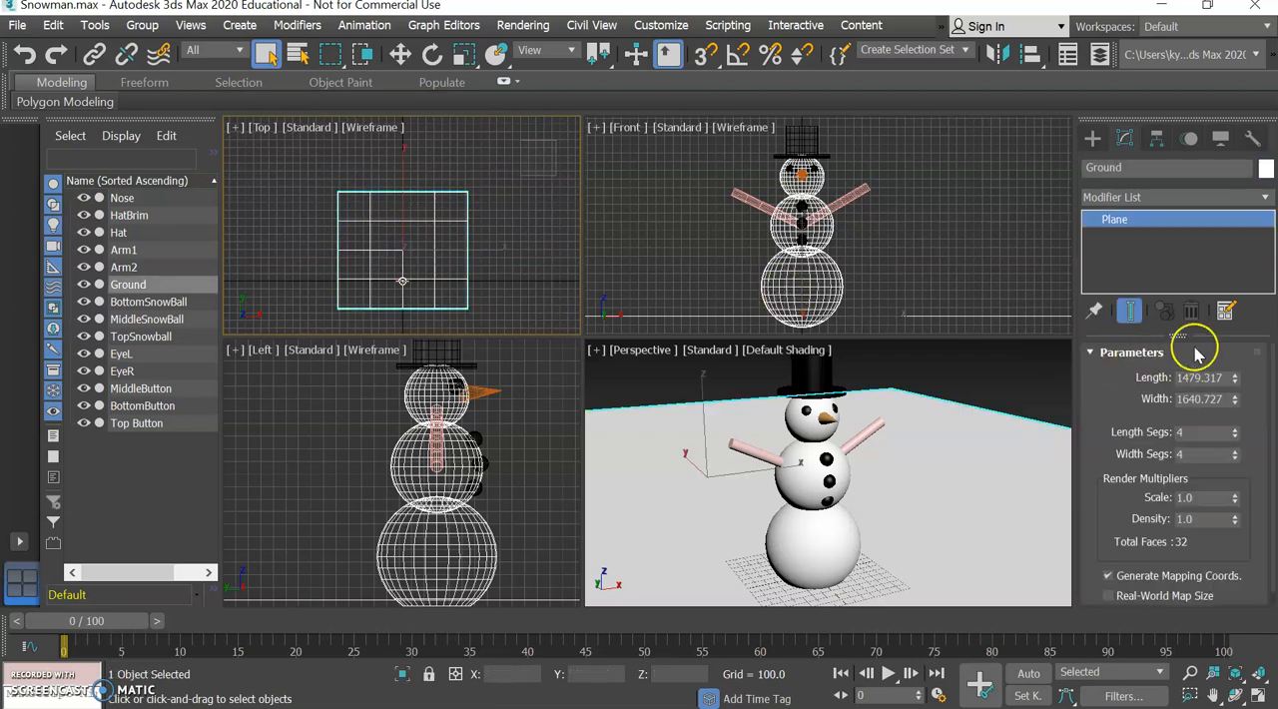
# Enlarge the Ground plane to a length of about 4708 and a width of about 5883.
pyautogui.moveTo(1234, 376); pyautogui.dragTo(1226, 308)
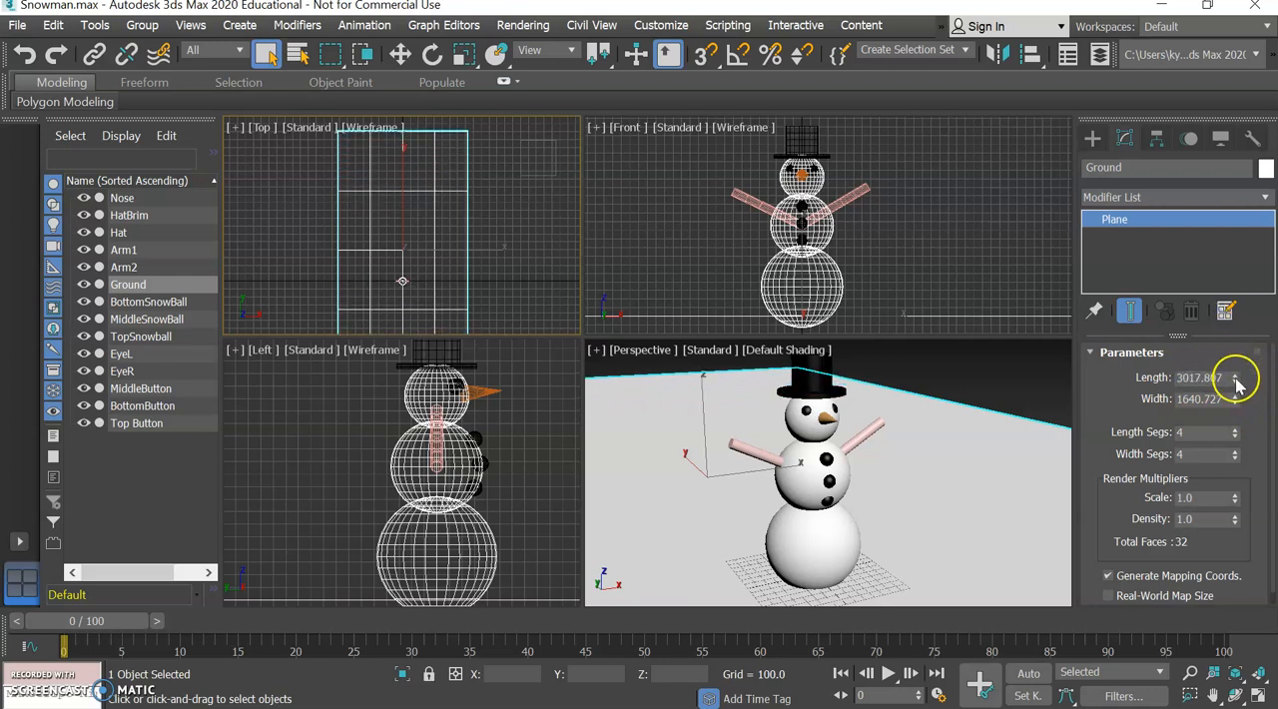
pyautogui.moveTo(1235, 400); pyautogui.dragTo(1224, 304)
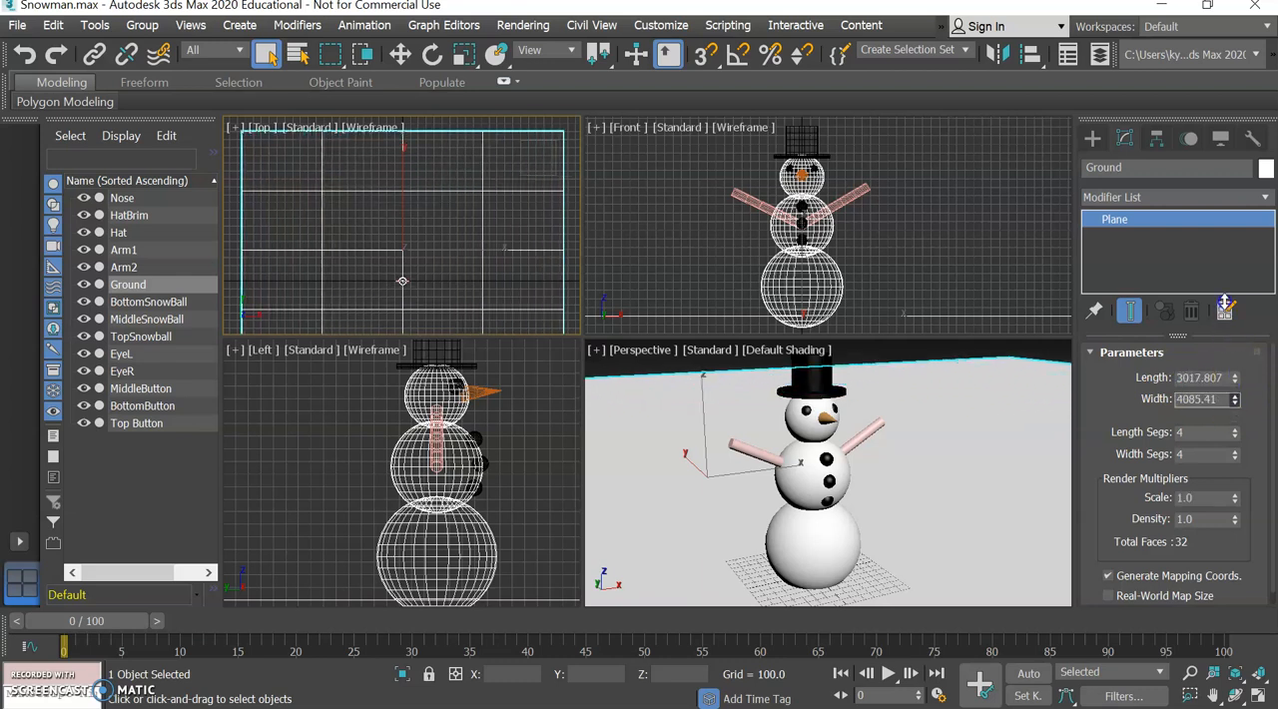
pyautogui.moveTo(1235, 378); pyautogui.dragTo(1233, 342)
pyautogui.scroll(-3, 376, 208)
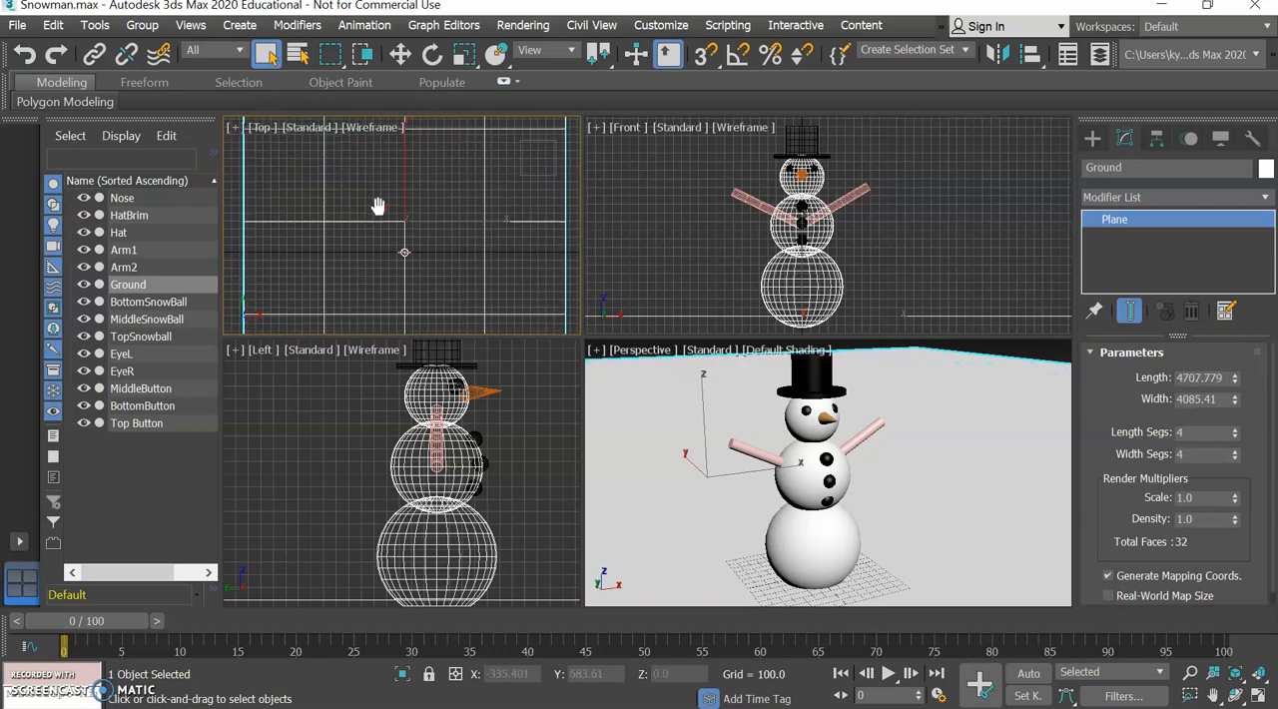
pyautogui.scroll(-4, 499, 257)
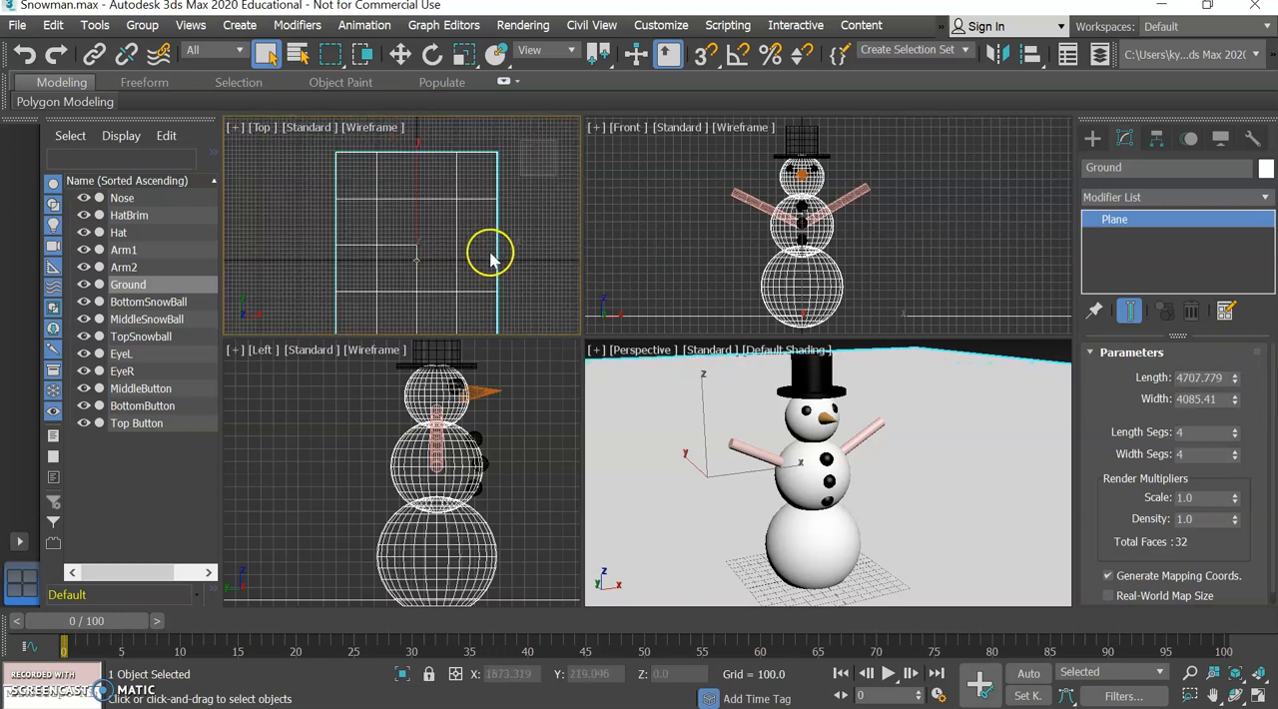
pyautogui.moveTo(1238, 403); pyautogui.dragTo(1232, 365)
# Raise the Ground plane's length segments to 33 and its width segments to 48.
pyautogui.moveTo(1014, 446)
pyautogui.mouseDown(button='middle')
pyautogui.moveTo(969, 490)
pyautogui.moveTo(1014, 458)
pyautogui.mouseUp(button='middle')
pyautogui.moveTo(1036, 372); pyautogui.dragTo(1032, 378)
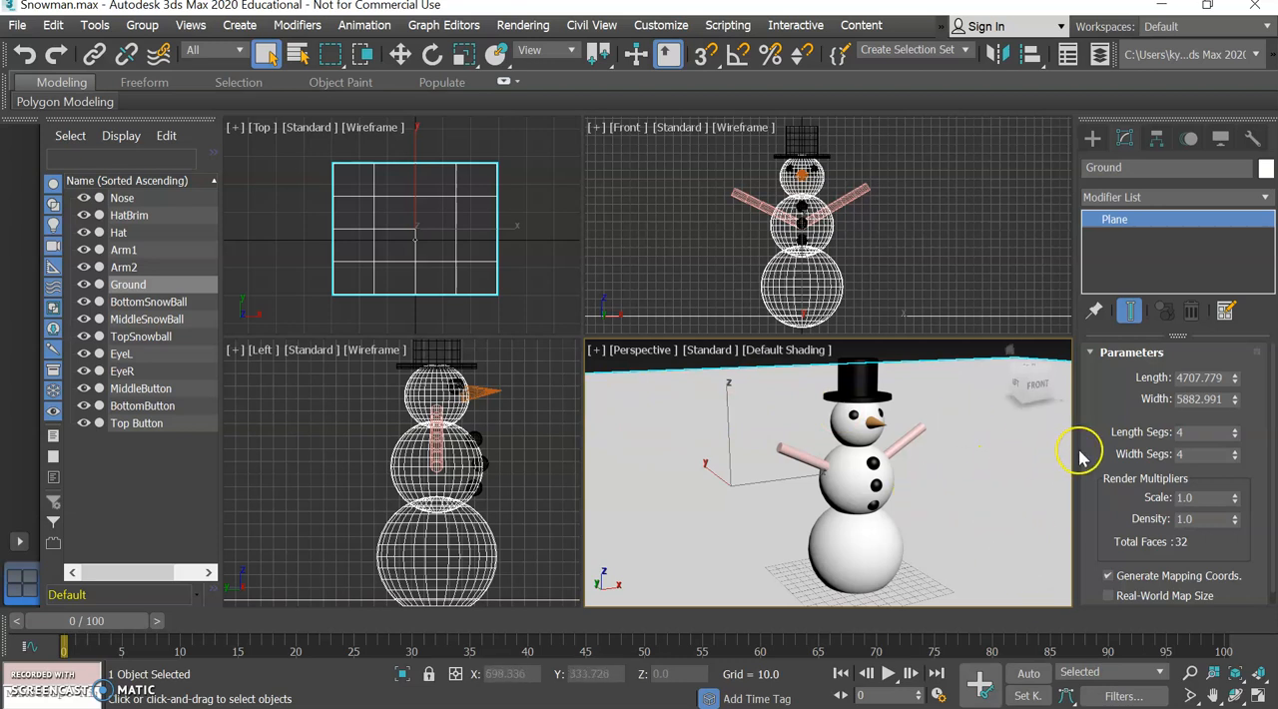
pyautogui.moveTo(1237, 432)
pyautogui.mouseDown()
pyautogui.moveTo(1228, 417)
pyautogui.moveTo(1236, 445)
pyautogui.moveTo(1231, 421)
pyautogui.mouseUp()
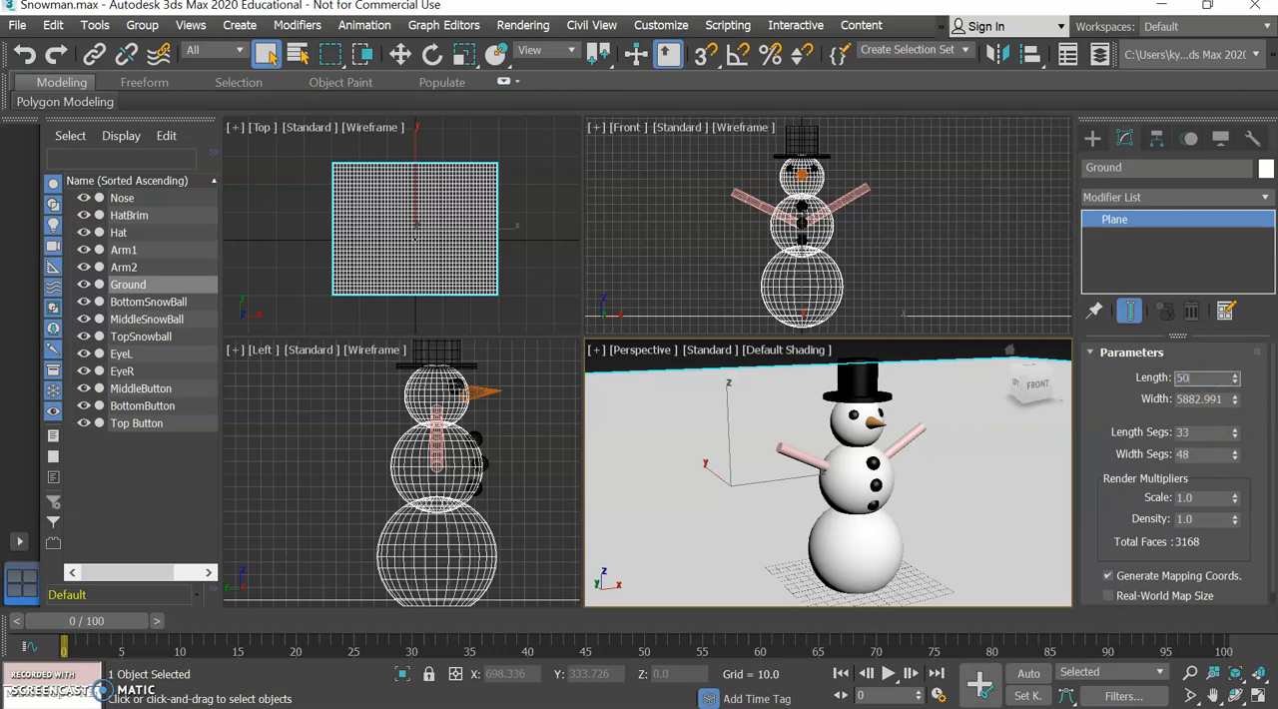
# Set both the length and the width of the Ground plane to 5000.
pyautogui.write('5000')
pyautogui.press('Tab')
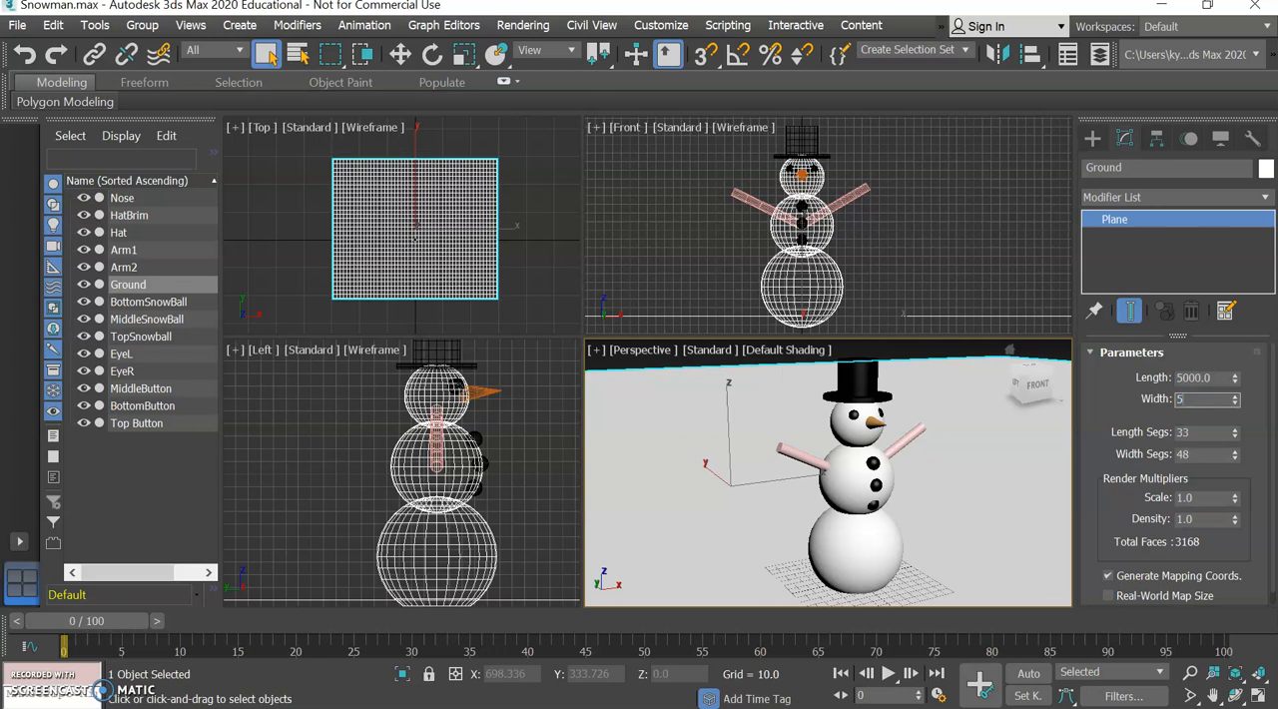
pyautogui.press('Tab')
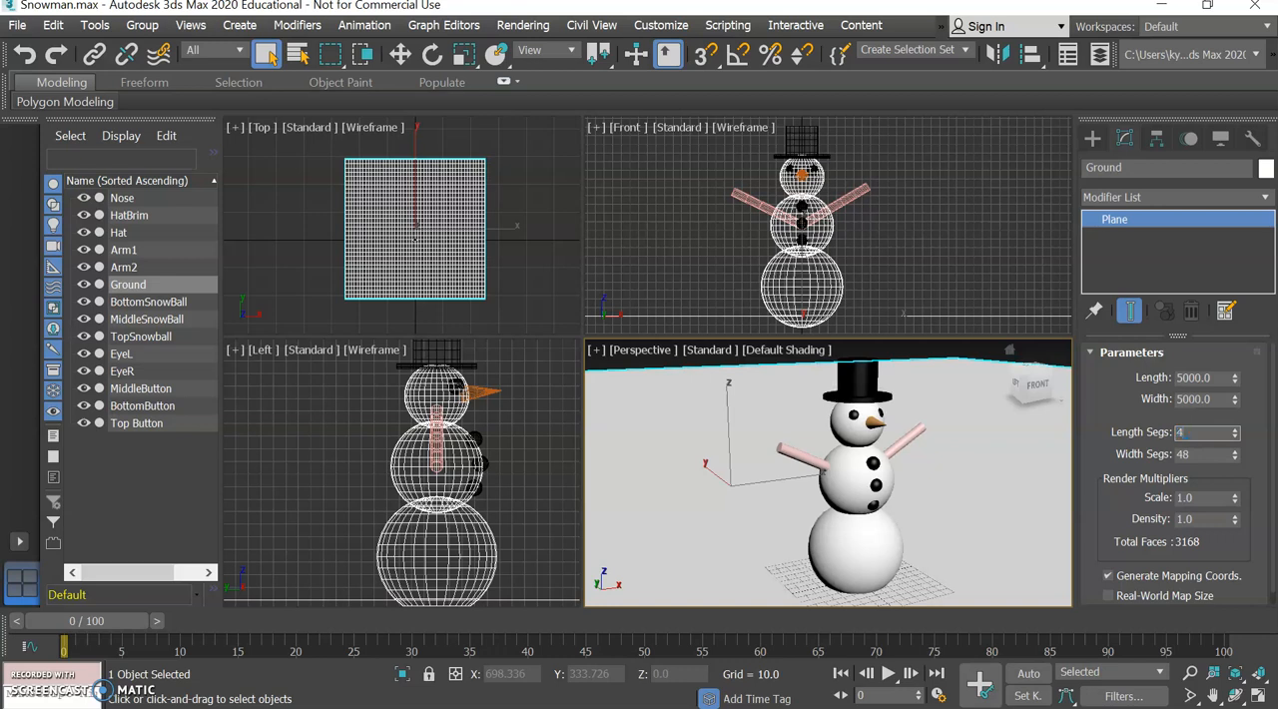
# Set the Ground plane's length and width segments to 40 each.
pyautogui.write('40')
pyautogui.press('Tab')
pyautogui.write('40')
pyautogui.press('Tab')
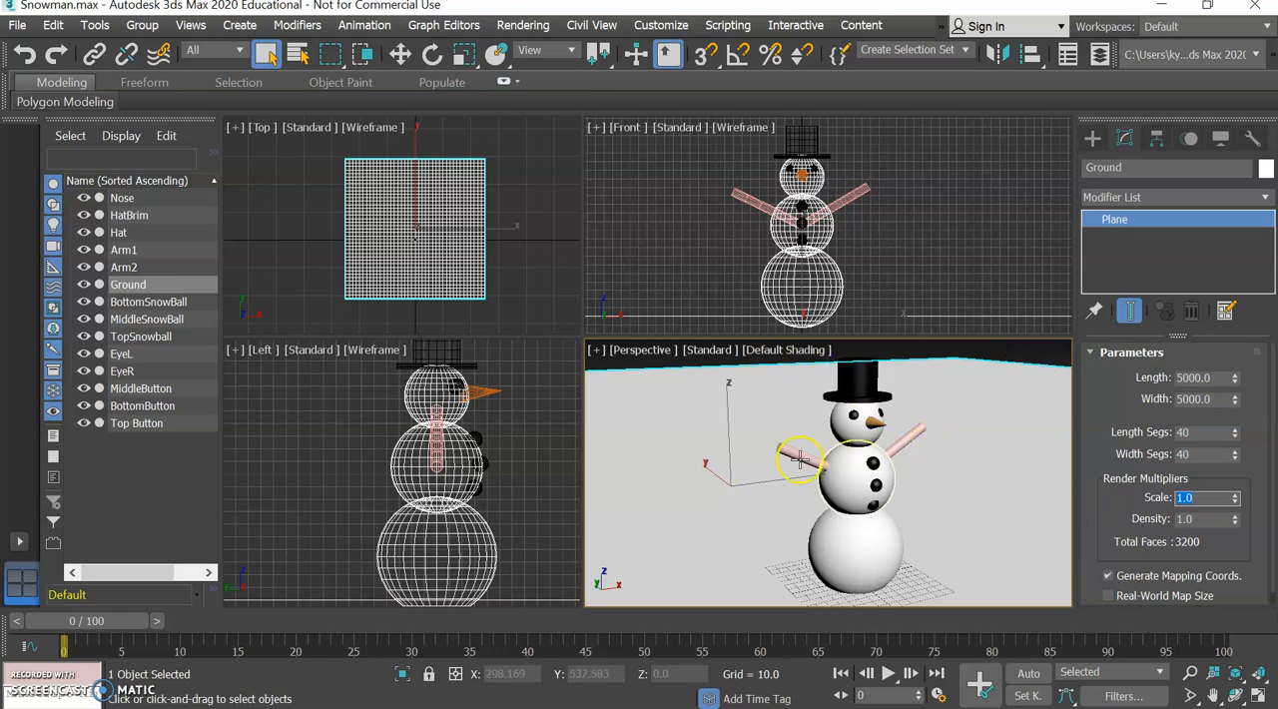
# Check the grid density around the snowman and set the Ground plane's length and width segments to 80 each.
pyautogui.moveTo(496, 256); pyautogui.dragTo(382, 243, button='middle')
pyautogui.scroll(5, 480, 264)
pyautogui.scroll(-6, 382, 242)
pyautogui.moveTo(470, 243); pyautogui.dragTo(535, 256, button='middle')
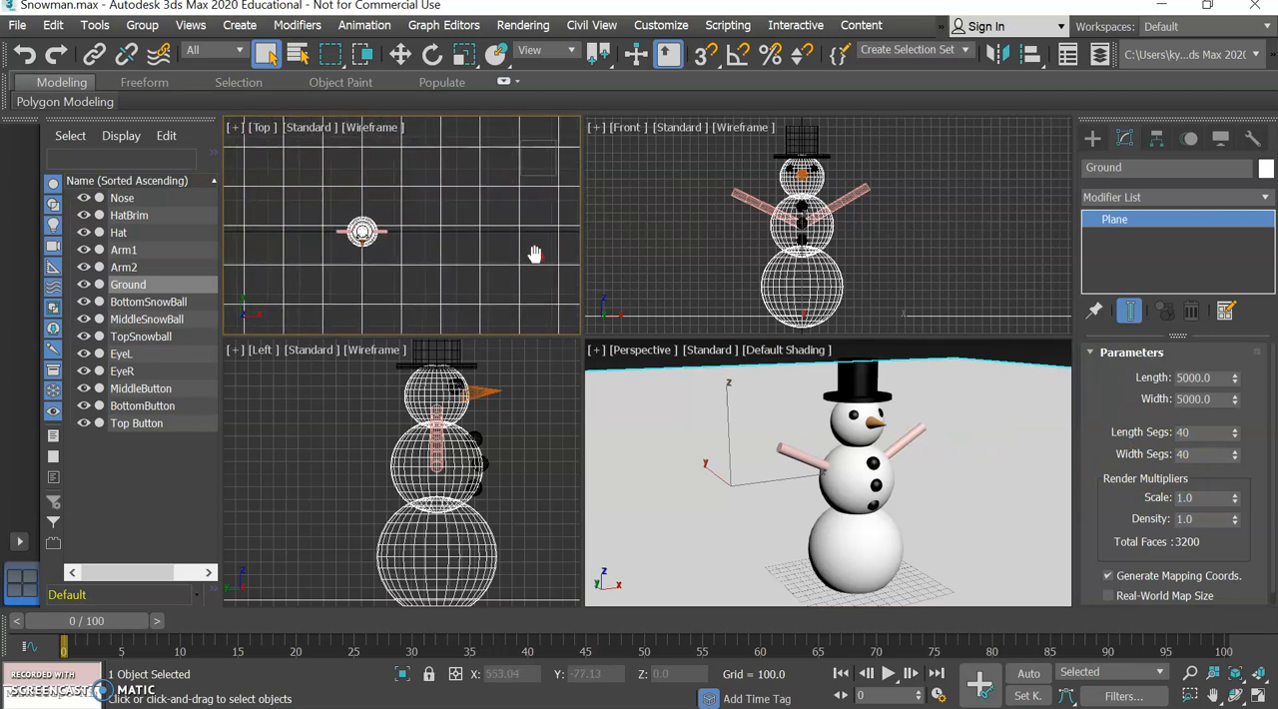
pyautogui.click(1208, 433)
pyautogui.write('80')
pyautogui.press('Tab')
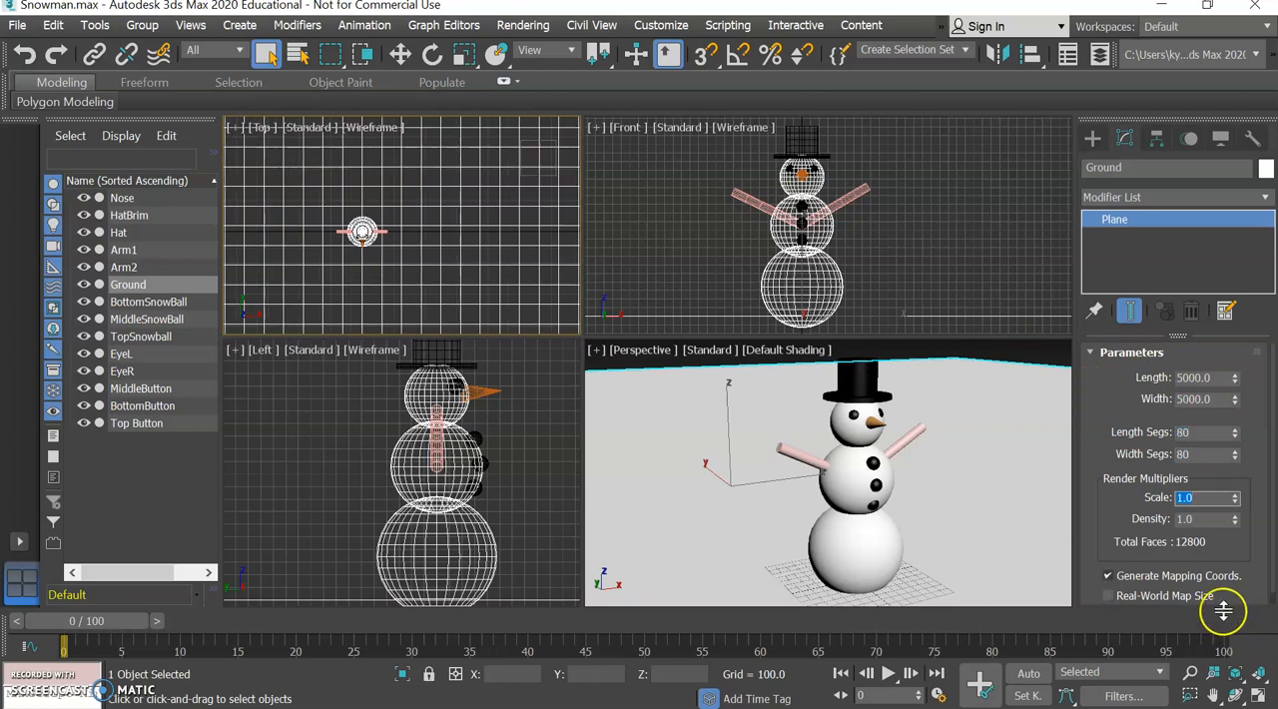
# Set the Ground plane's length and width segments to 100 each.
pyautogui.click(1209, 432)
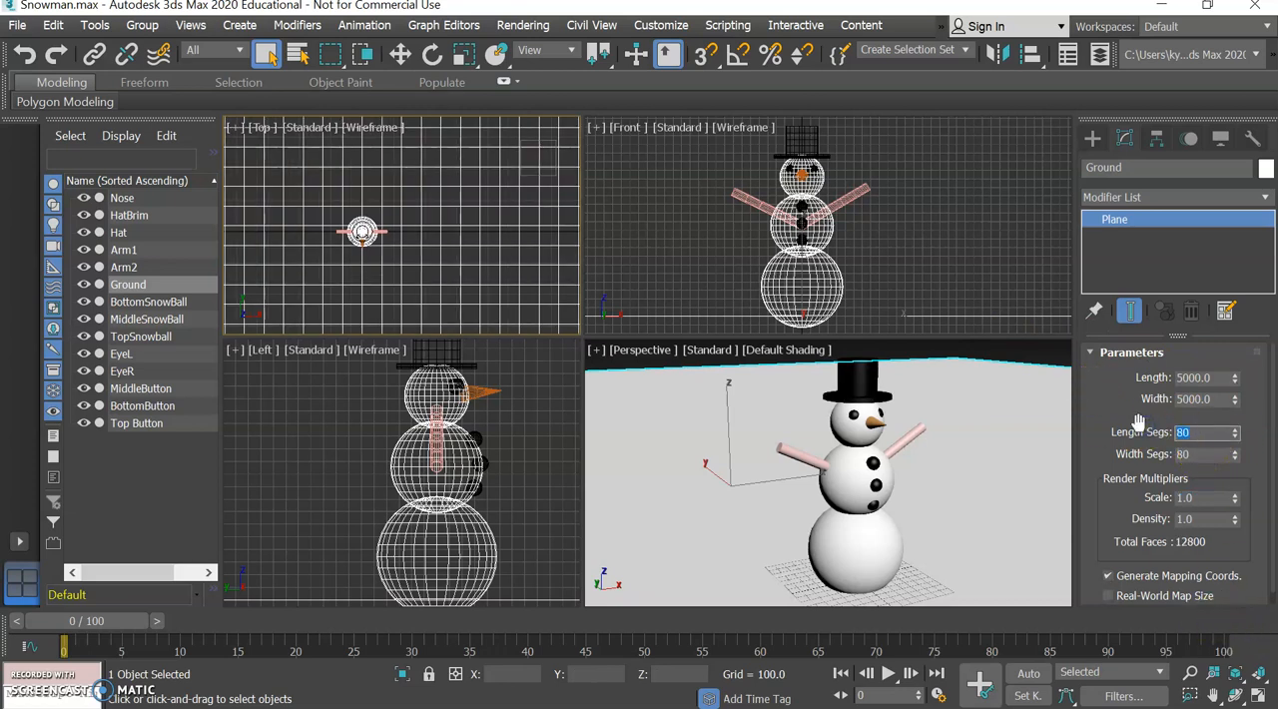
pyautogui.write('100')
pyautogui.press('Tab')
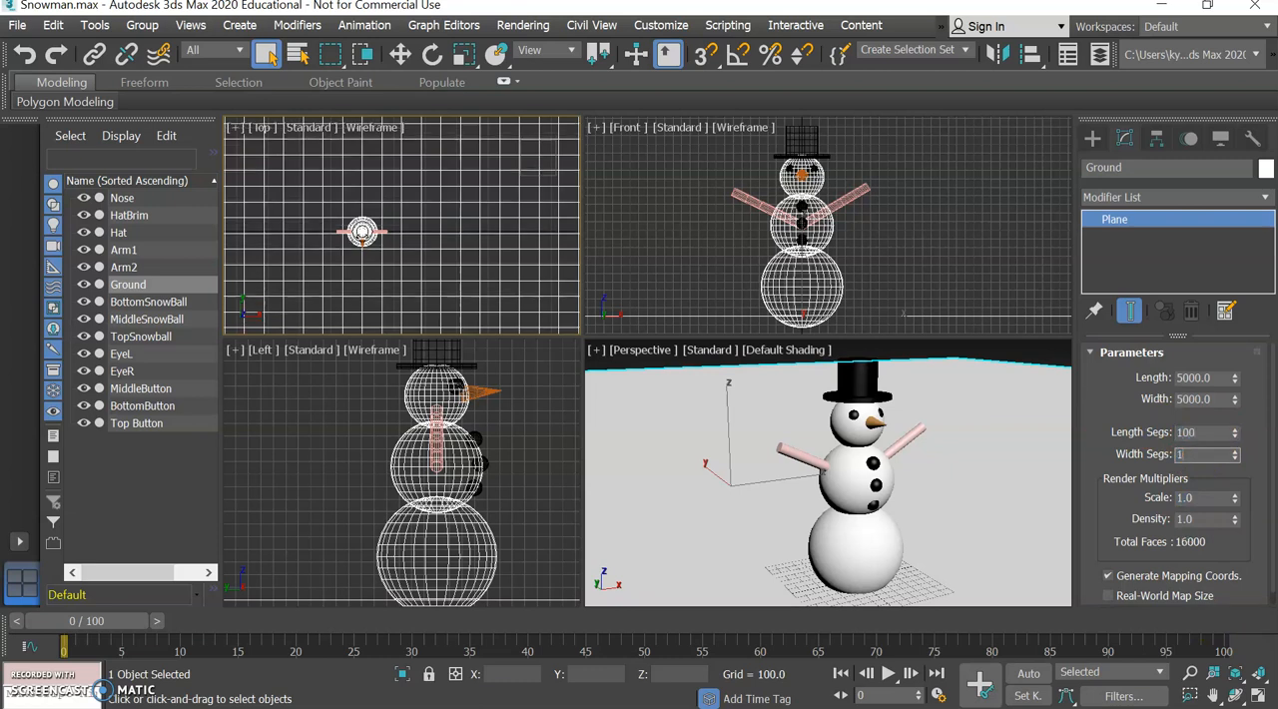
pyautogui.write('100')
pyautogui.press('Return')
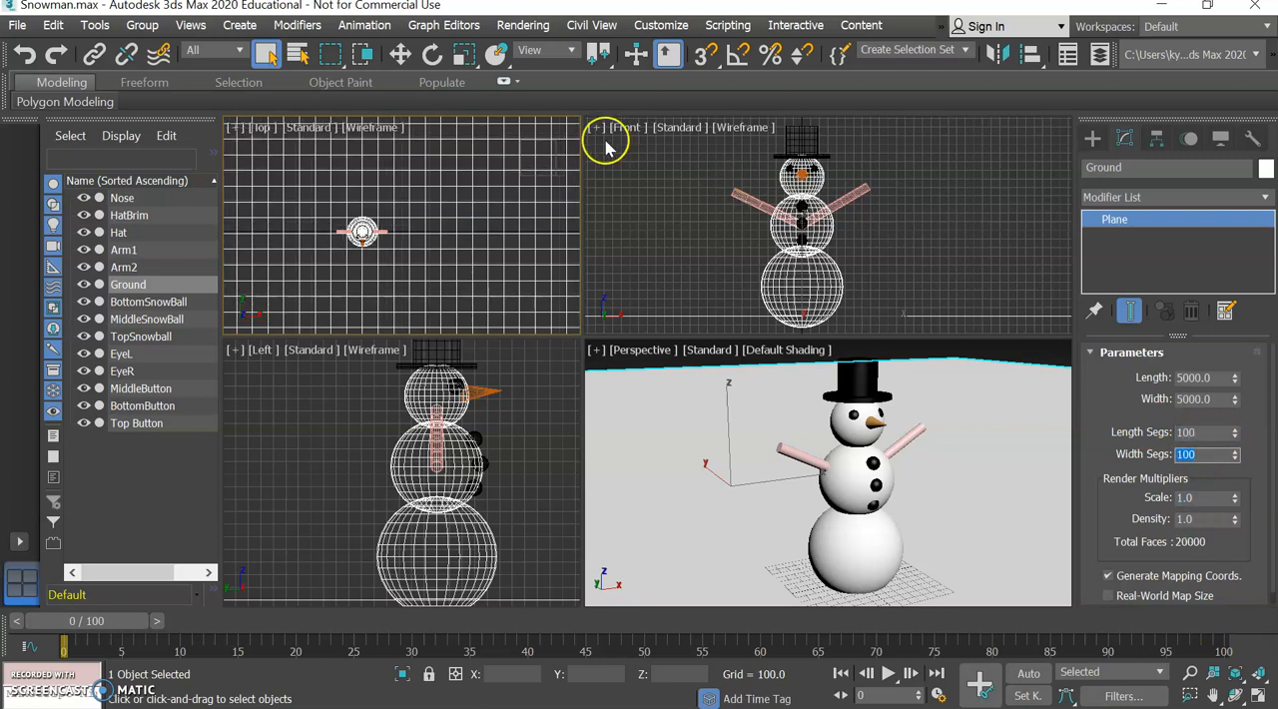
# Add an Edit Poly modifier to the Ground plane and enter its Vertex sub-object level.
pyautogui.scroll(-2, 458, 215)
pyautogui.scroll(5, 465, 220)
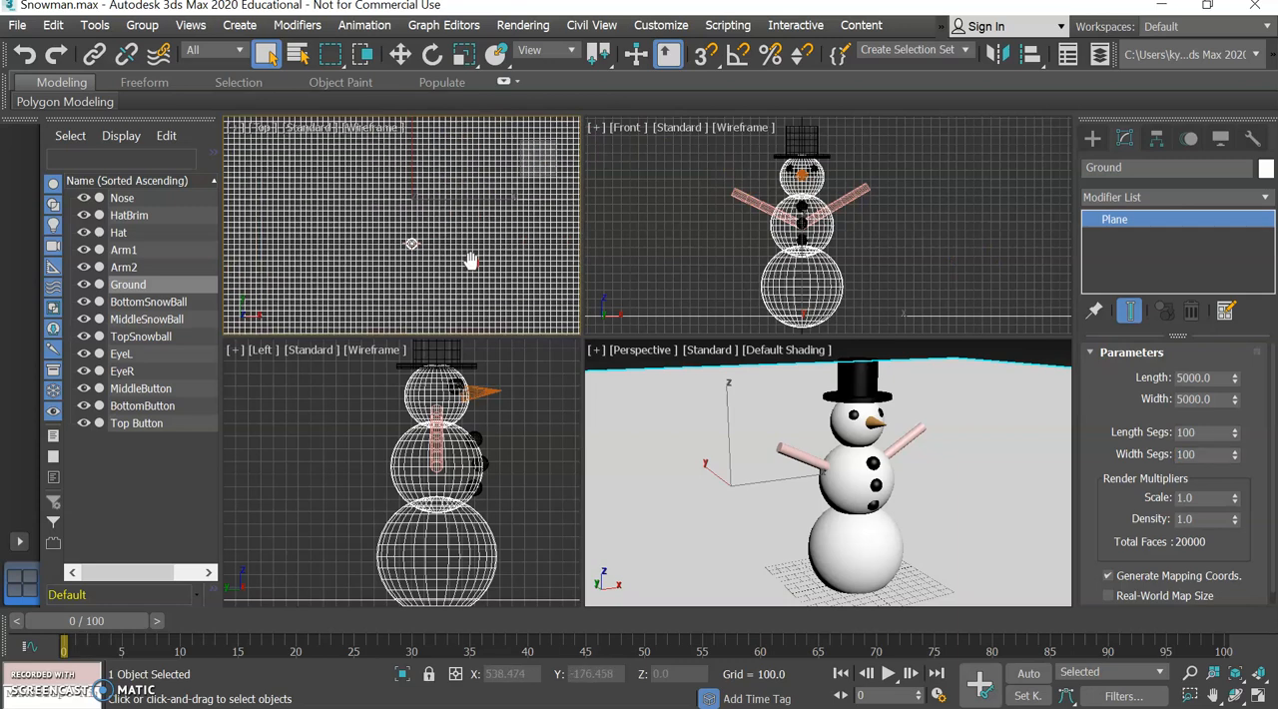
pyautogui.scroll(-2, 469, 256)
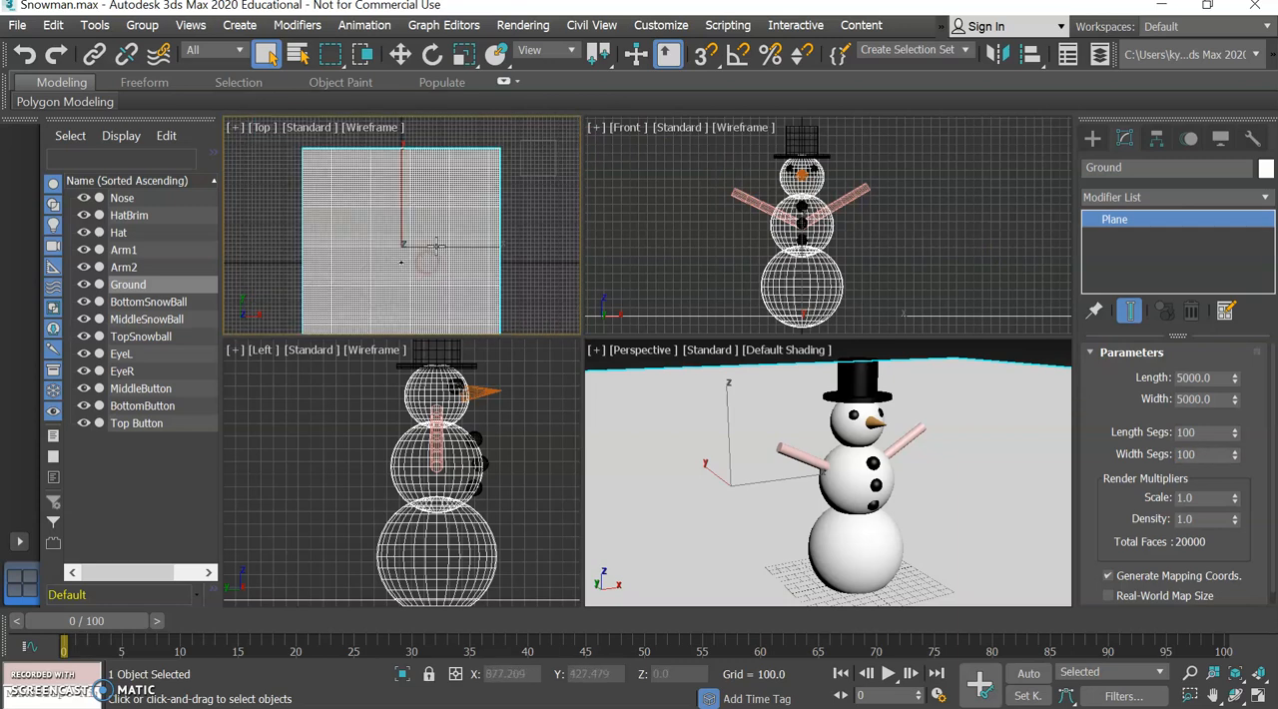
pyautogui.moveTo(416, 258); pyautogui.dragTo(365, 206, button='middle')
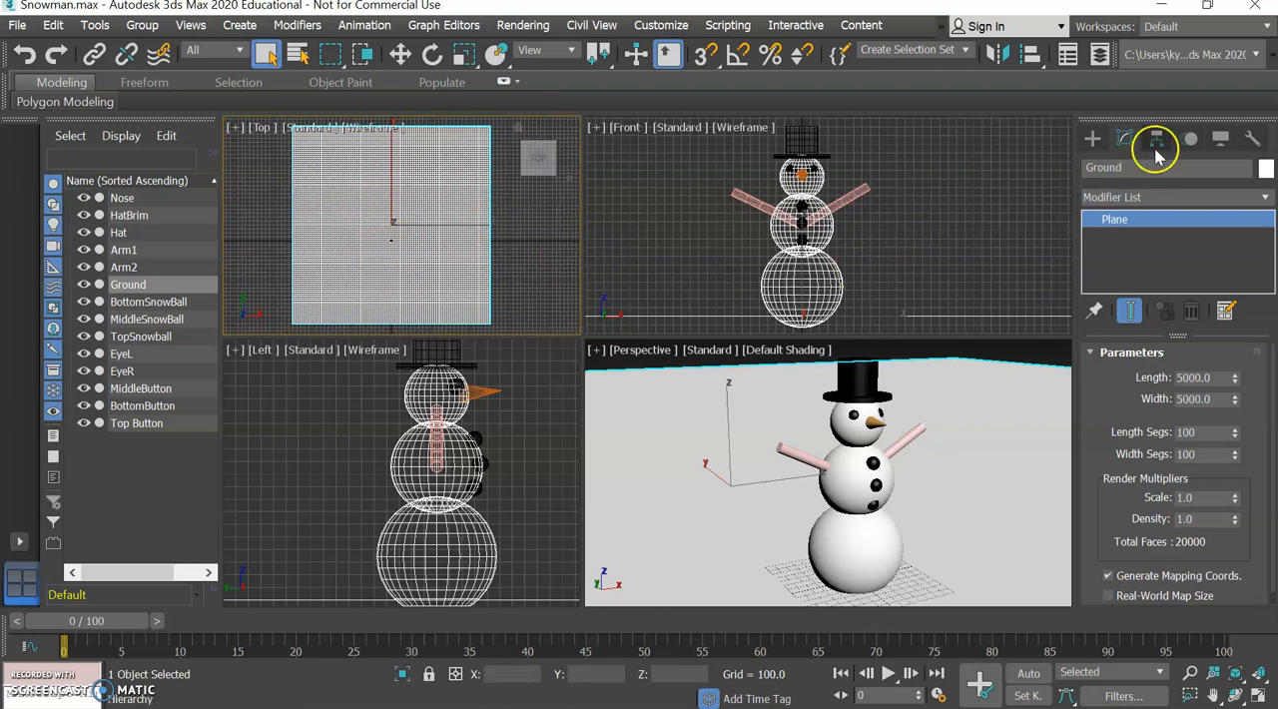
pyautogui.click(1266, 200)
pyautogui.scroll(-4, 1135, 130)
pyautogui.scroll(-8, 1137, 143)
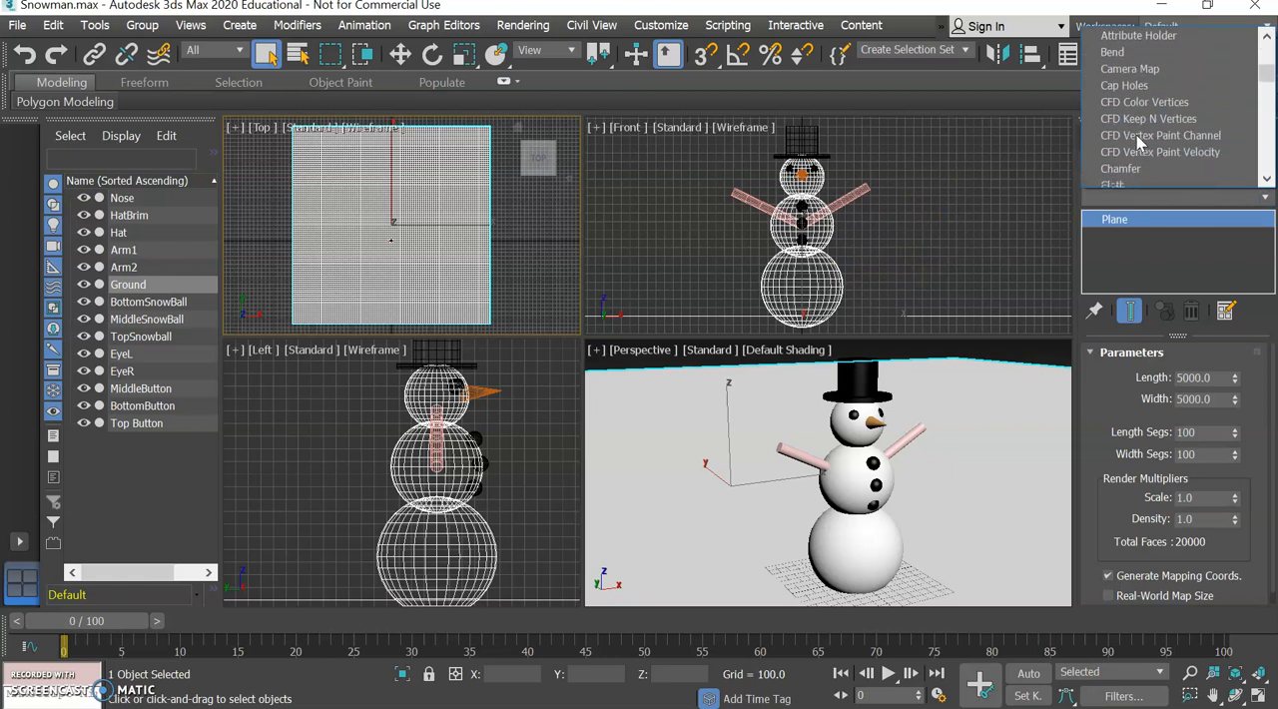
pyautogui.scroll(-1, 1137, 140)
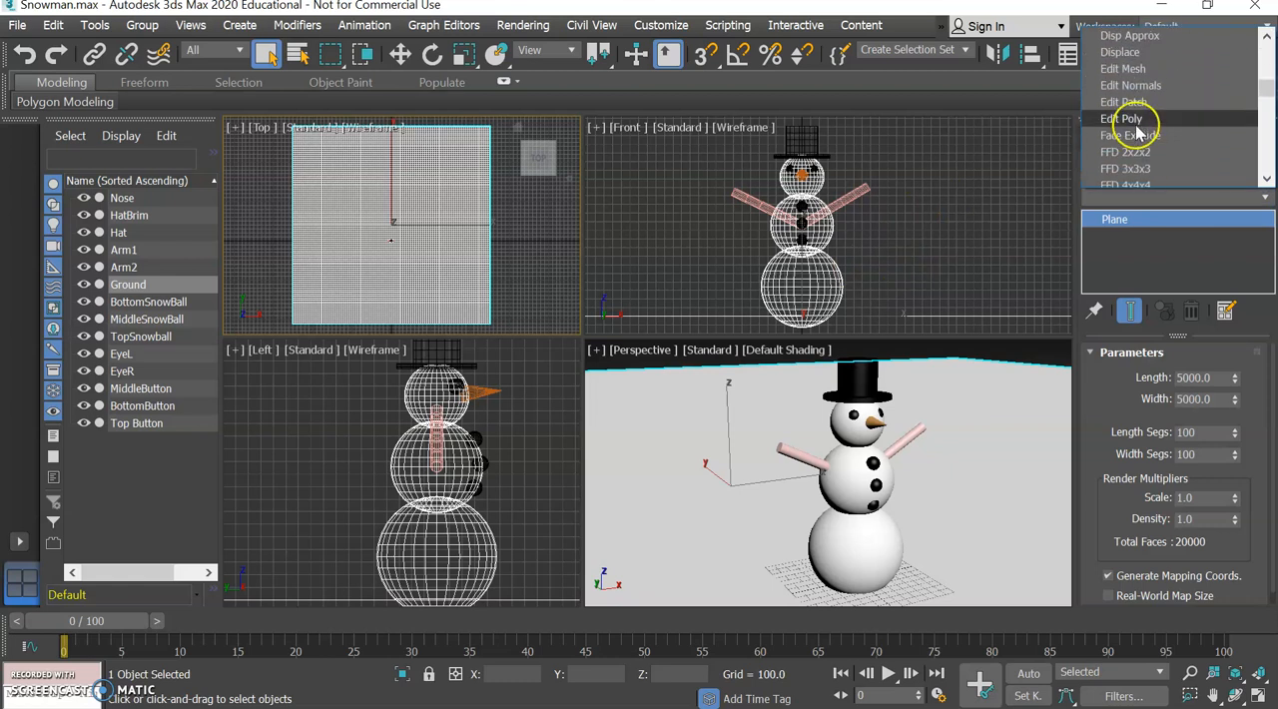
pyautogui.click(1134, 119)
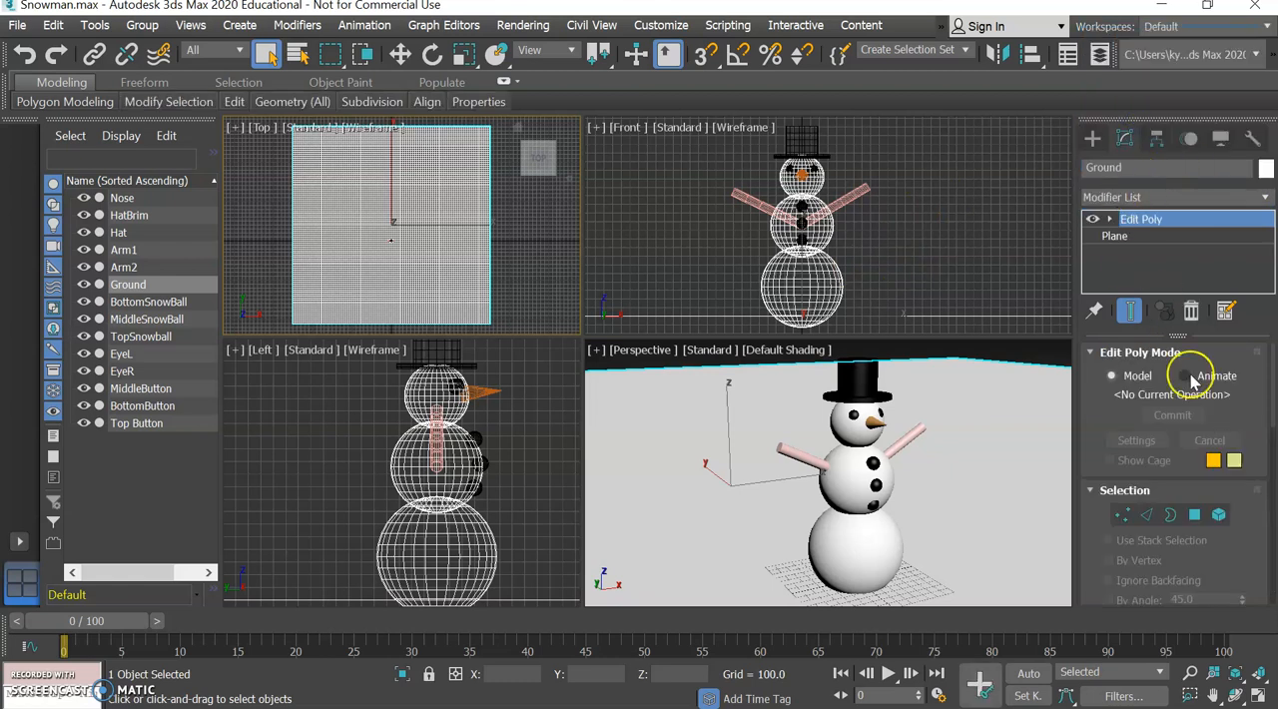
pyautogui.click(1124, 515)
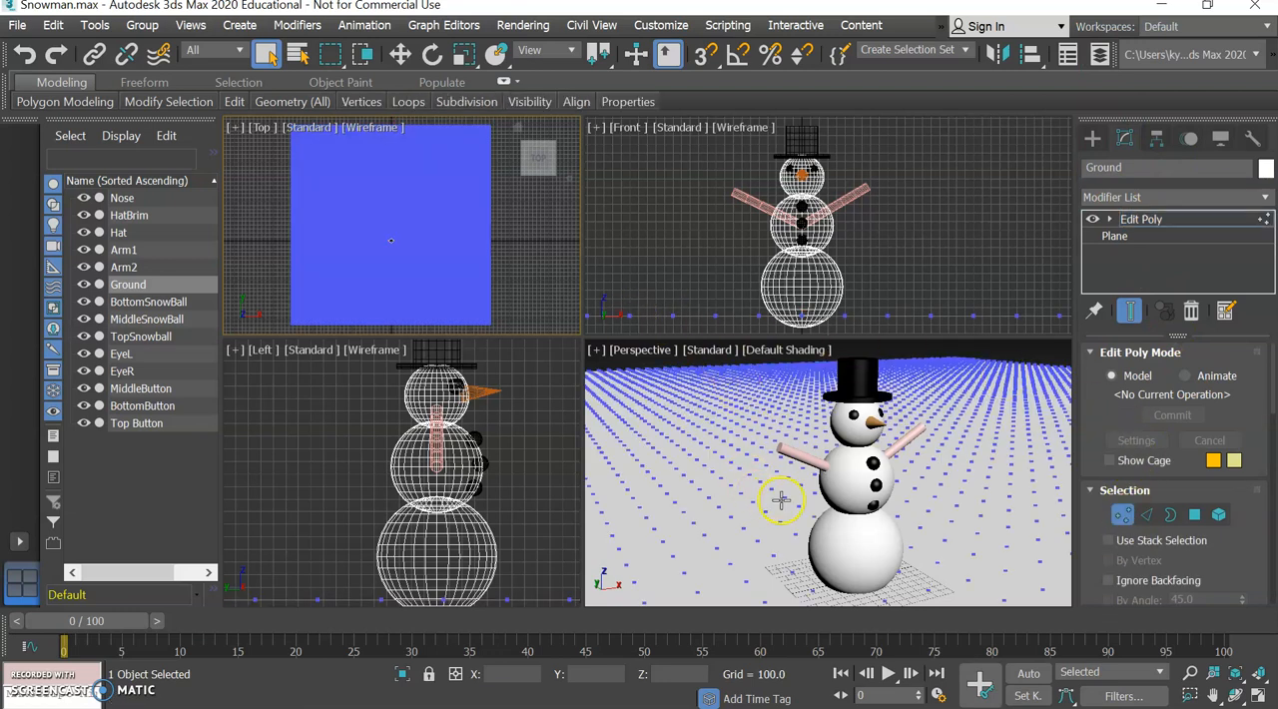
# Change the selection region shape from rectangular to Lasso for picking the ground vertices.
pyautogui.scroll(-5, 760, 269)
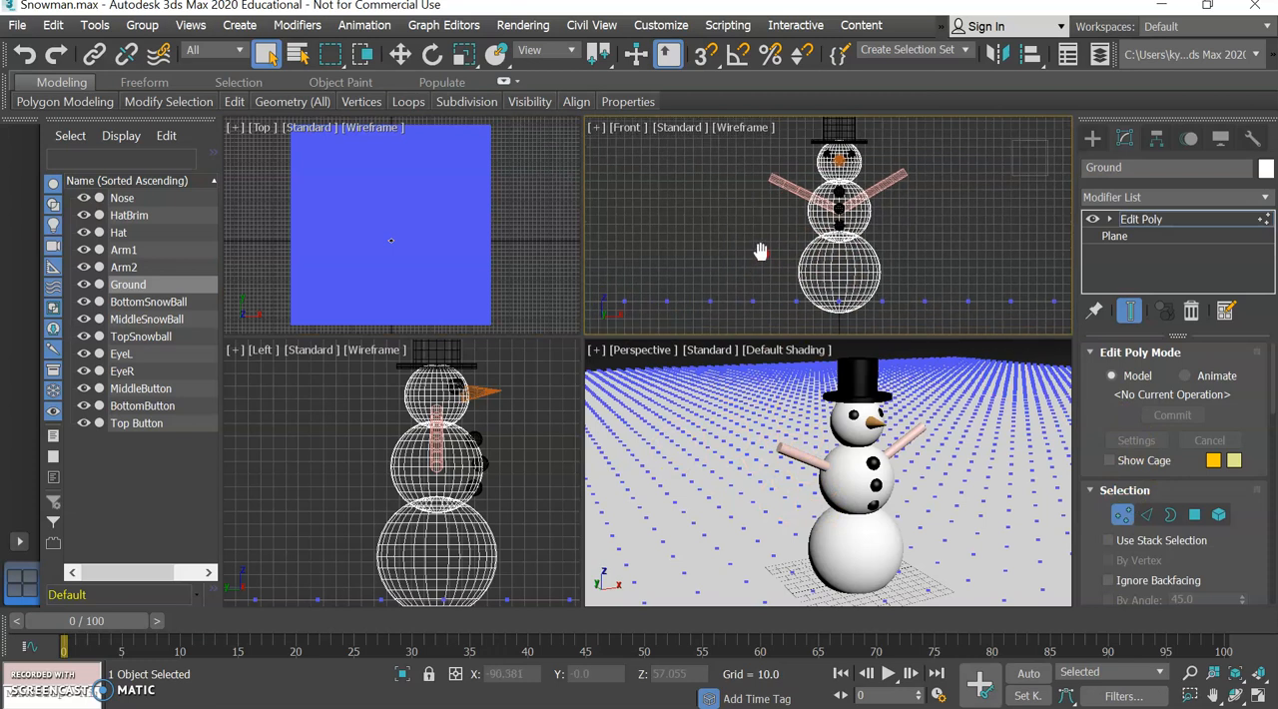
pyautogui.moveTo(755, 268); pyautogui.dragTo(809, 277, button='middle')
pyautogui.scroll(-2, 799, 268)
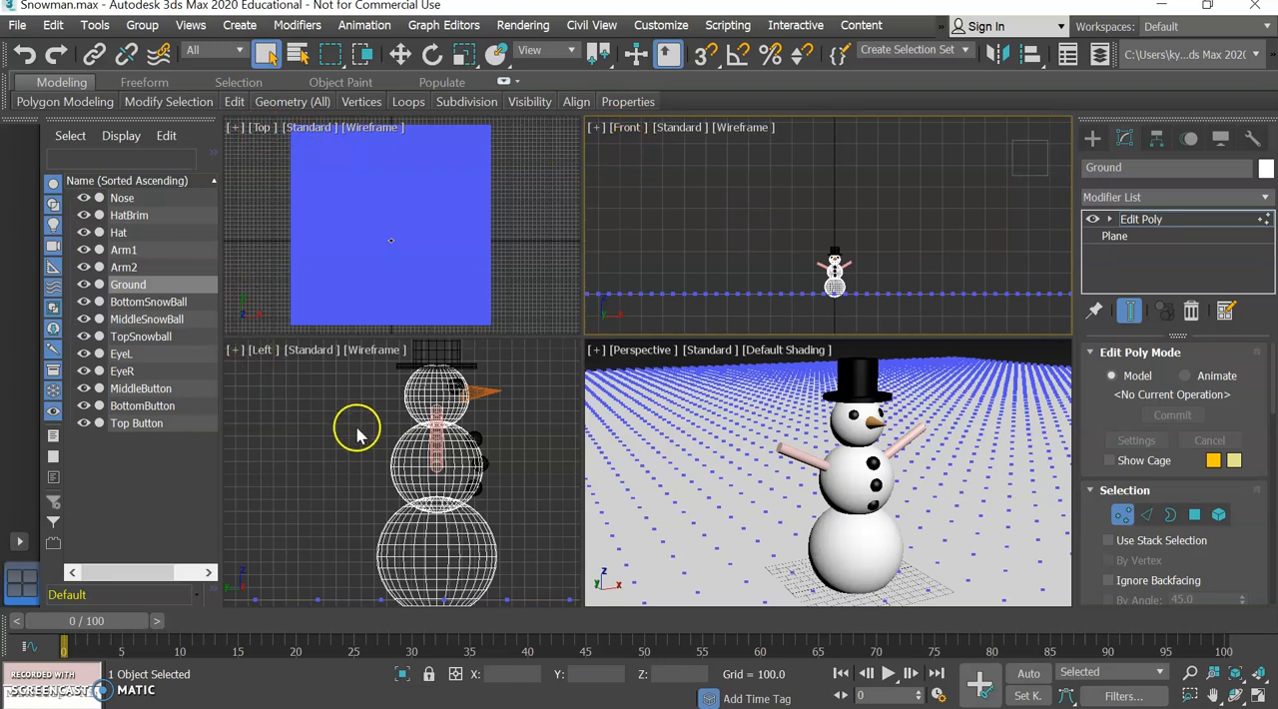
pyautogui.scroll(-4, 339, 429)
pyautogui.moveTo(326, 442); pyautogui.dragTo(367, 477, button='middle')
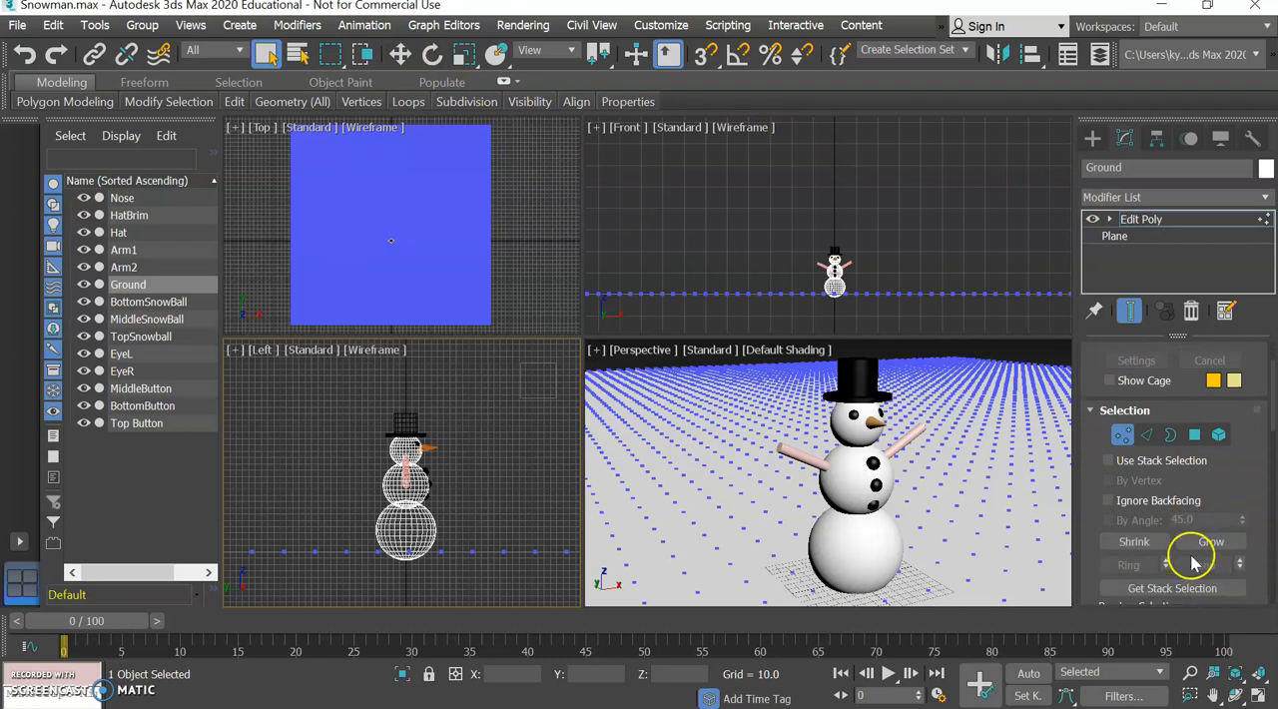
pyautogui.scroll(-4, 1192, 555)
pyautogui.scroll(2, 1234, 425)
pyautogui.scroll(3, 1233, 426)
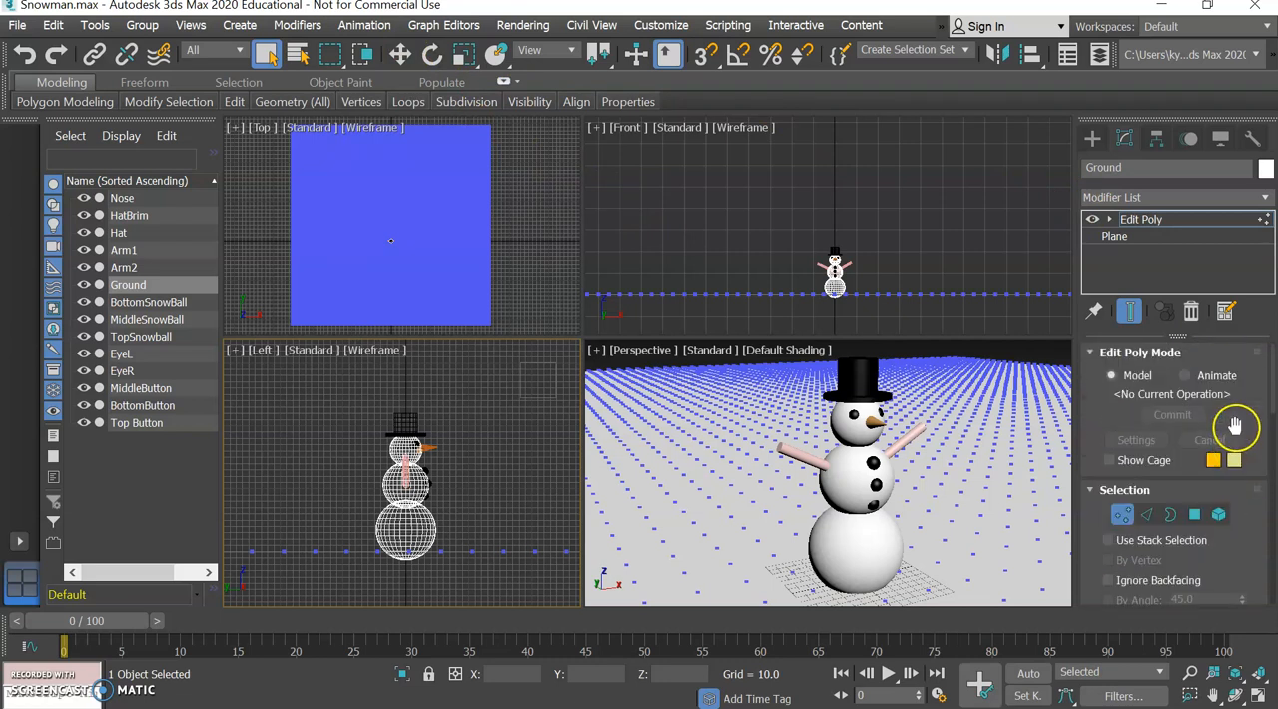
pyautogui.click(333, 60)
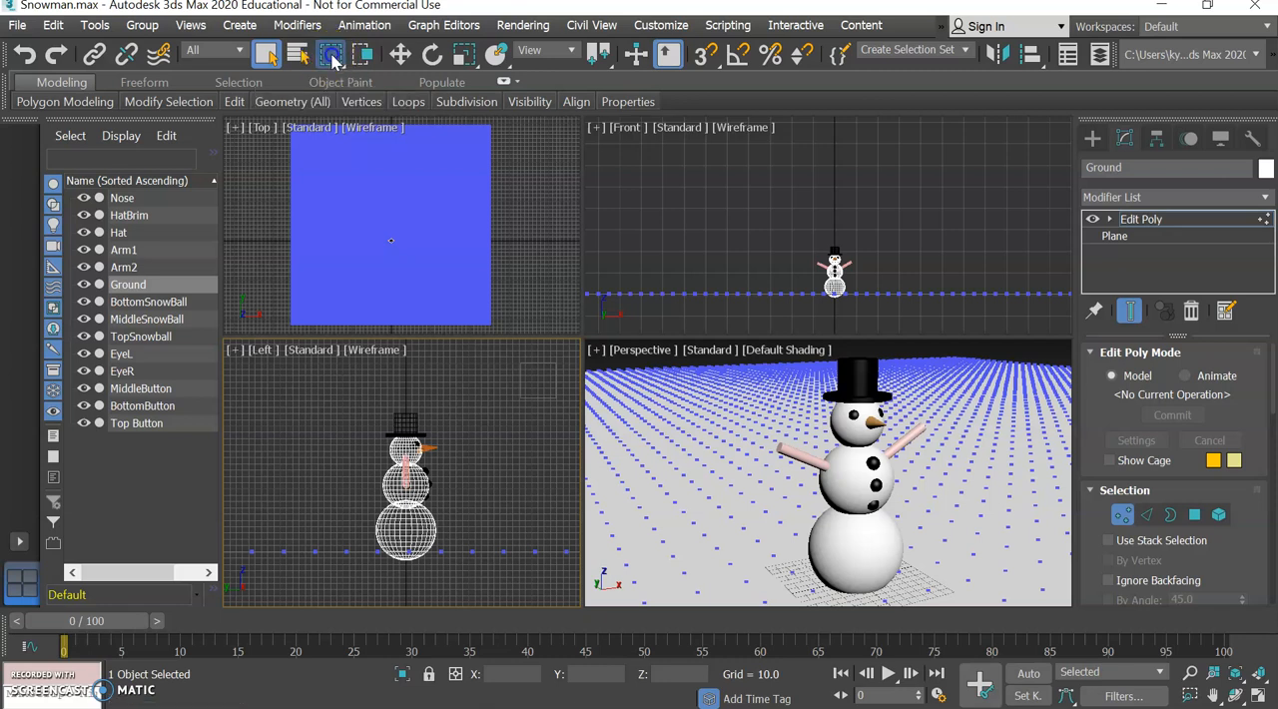
pyautogui.moveTo(330, 92); pyautogui.dragTo(332, 175)
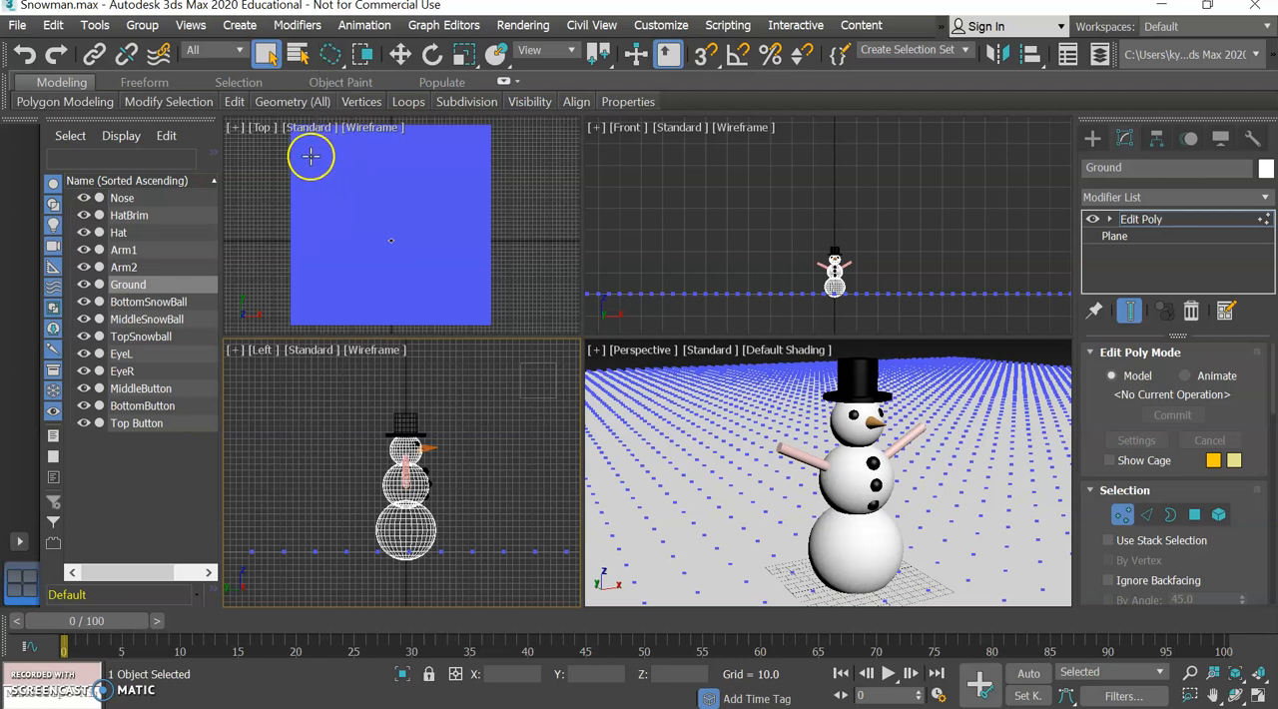
# Lasso six irregular patches of Ground vertices in the Top view, spread around the snowman, as one combined selection.
pyautogui.click(321, 159)
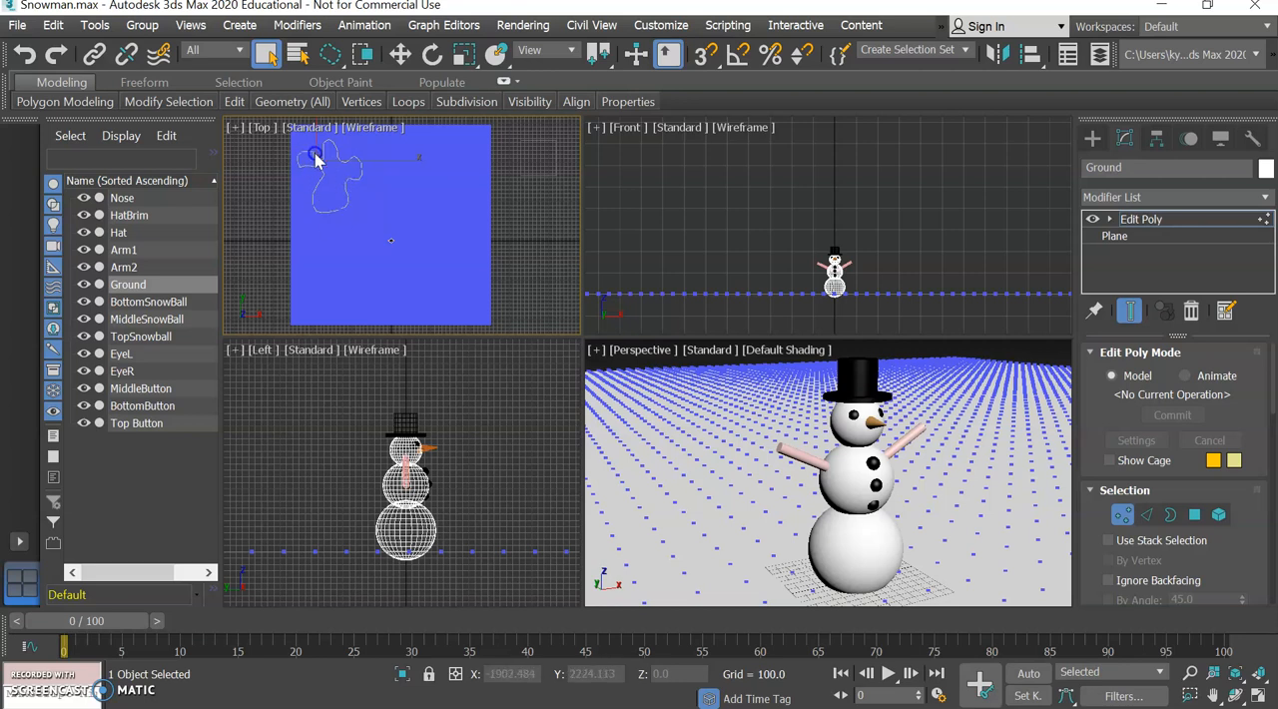
pyautogui.moveTo(315, 158); pyautogui.dragTo(317, 158)
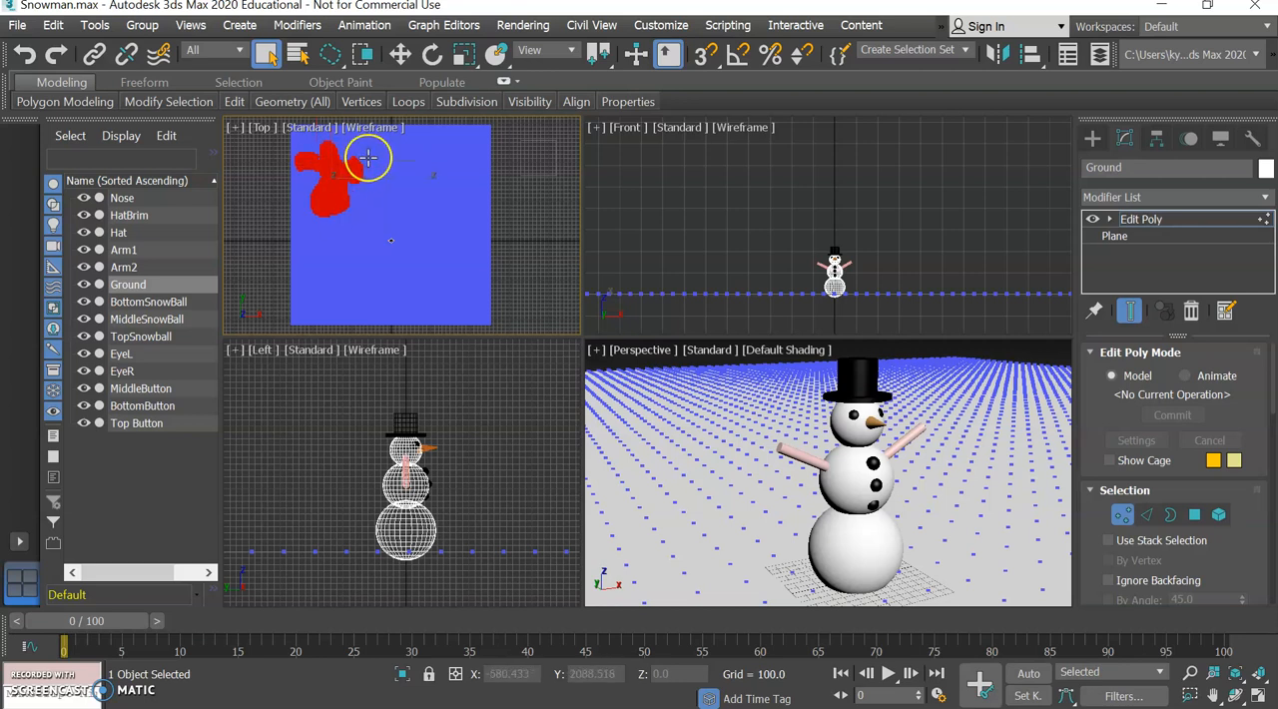
pyautogui.moveTo(458, 188)
pyautogui.mouseDown()
pyautogui.moveTo(461, 231)
pyautogui.moveTo(481, 191)
pyautogui.moveTo(457, 189)
pyautogui.mouseUp()
pyautogui.moveTo(420, 145)
pyautogui.mouseDown()
pyautogui.moveTo(454, 167)
pyautogui.moveTo(431, 138)
pyautogui.moveTo(407, 176)
pyautogui.mouseUp()
pyautogui.moveTo(434, 279); pyautogui.dragTo(435, 279)
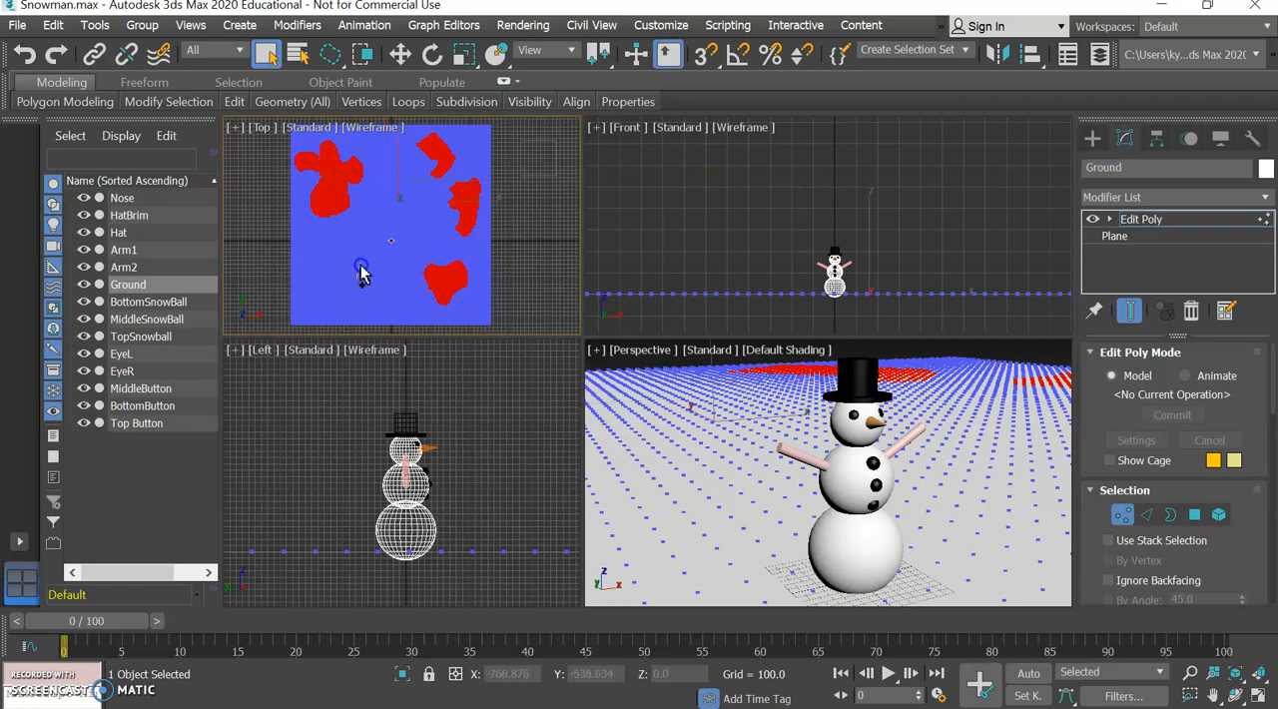
pyautogui.moveTo(358, 289); pyautogui.dragTo(374, 304)
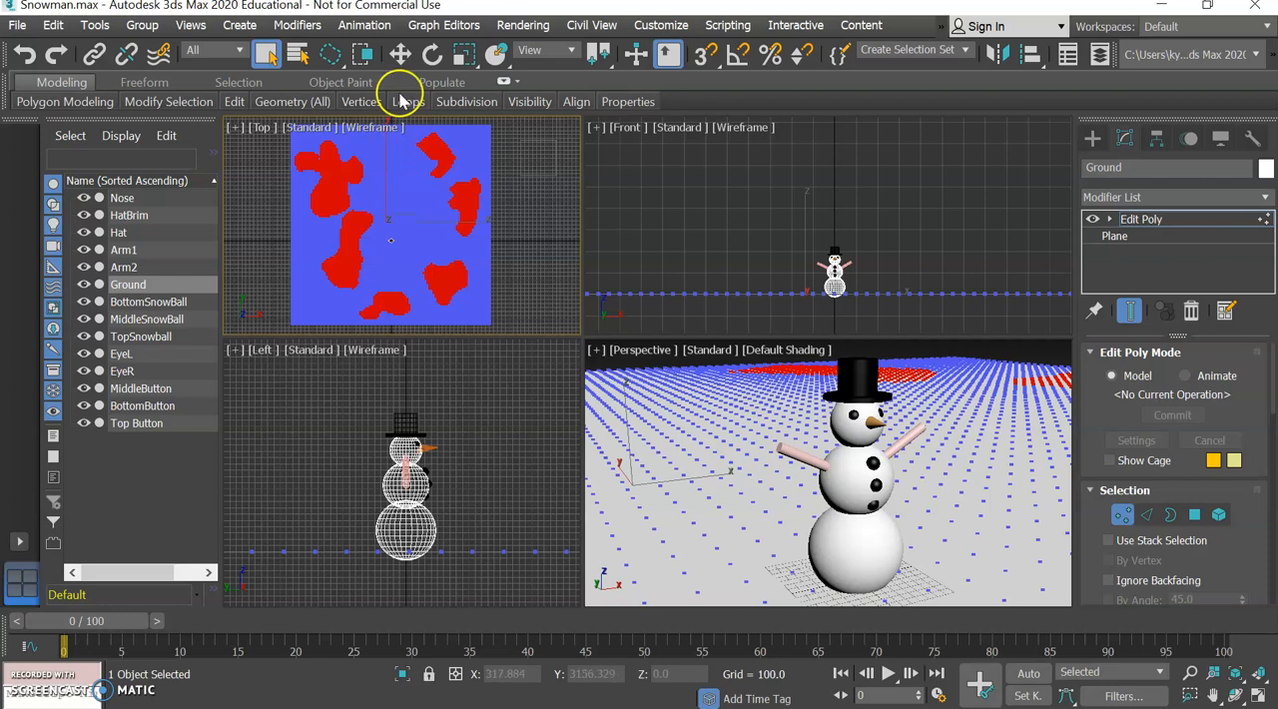
# Raise the selected Ground vertex patches vertically in the Front view to a Z of about 10.4.
pyautogui.click(400, 54)
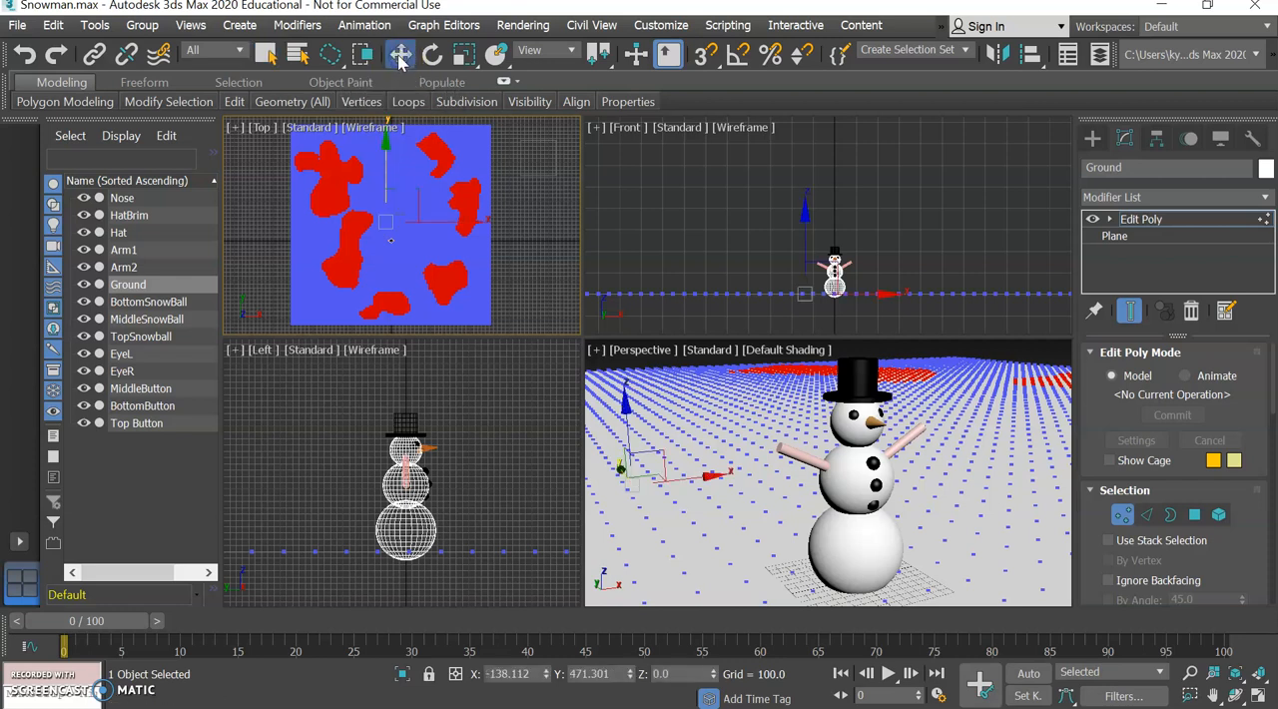
pyautogui.rightClick(741, 270)
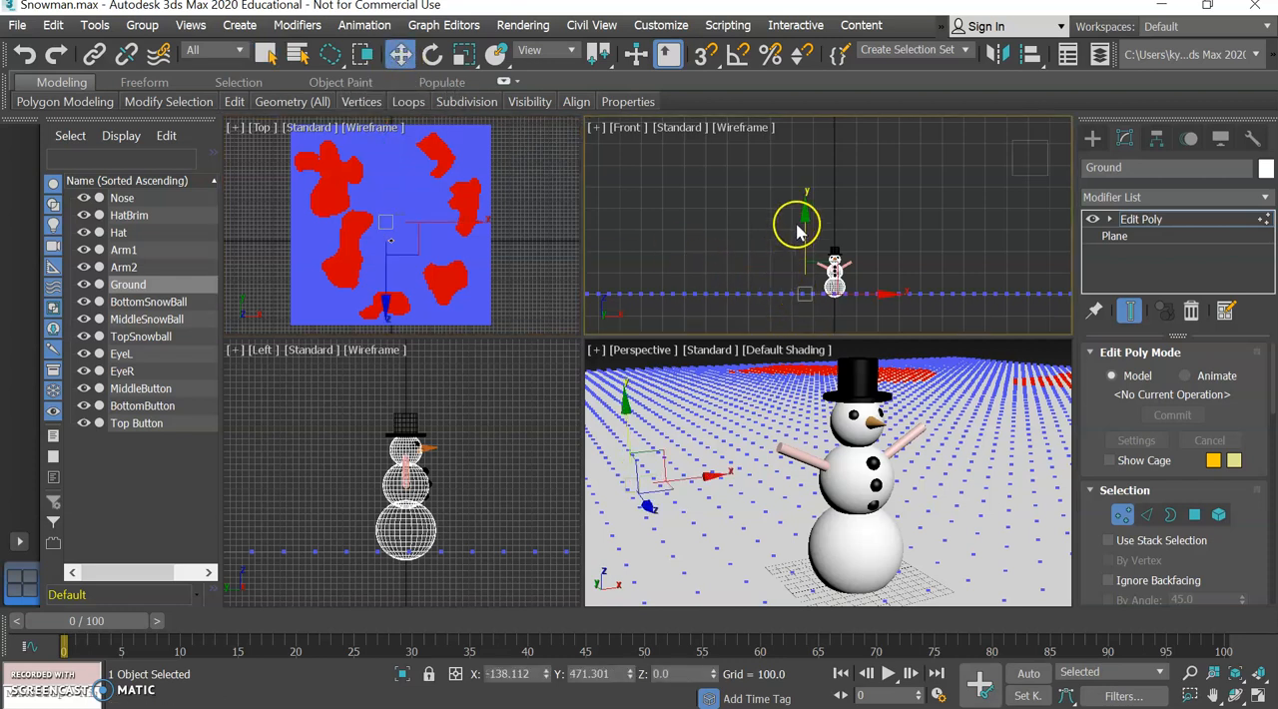
pyautogui.moveTo(804, 218); pyautogui.dragTo(803, 221)
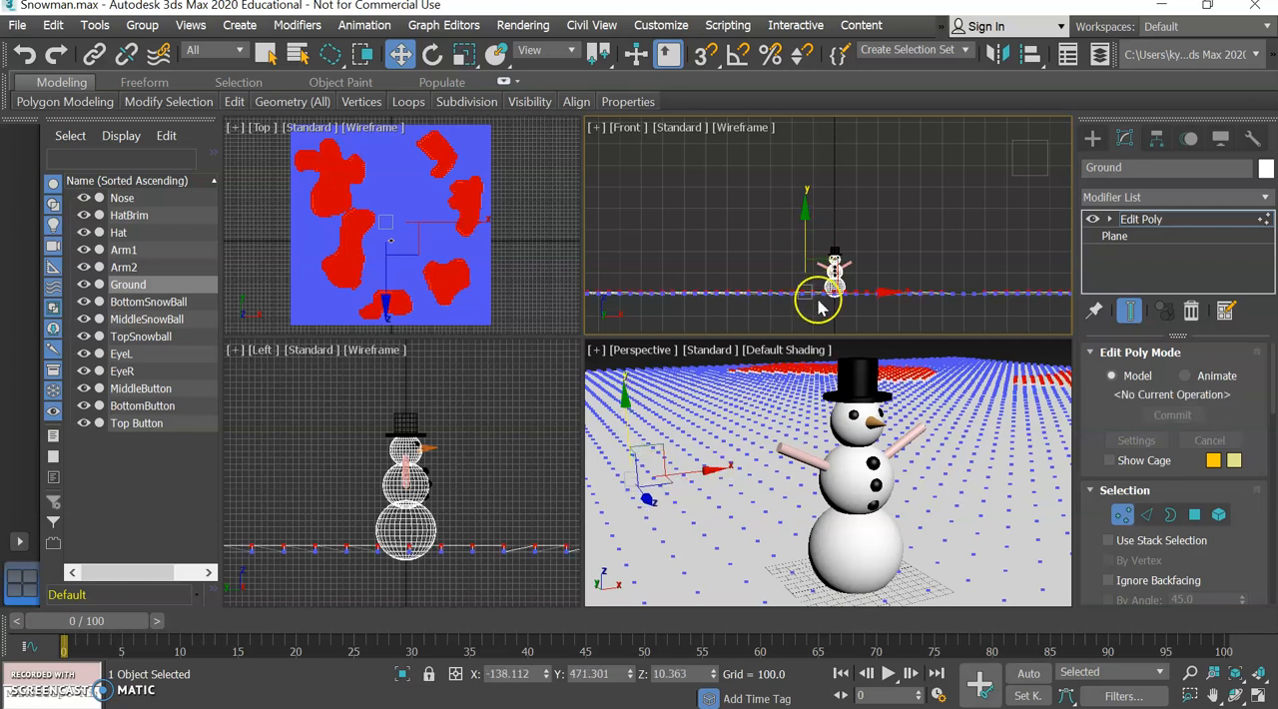
# Clear the vertex selection and lasso six new irregular Ground patches in the Top view as one combined selection.
pyautogui.click(267, 58)
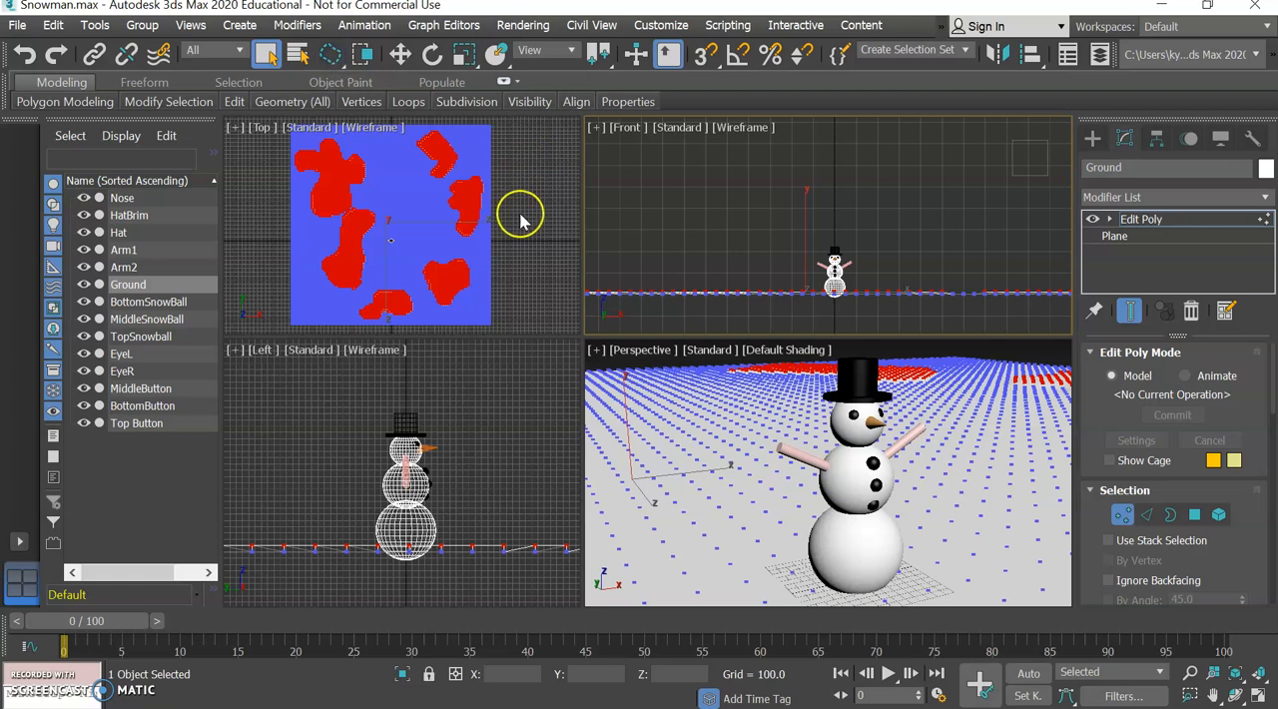
pyautogui.click(538, 303)
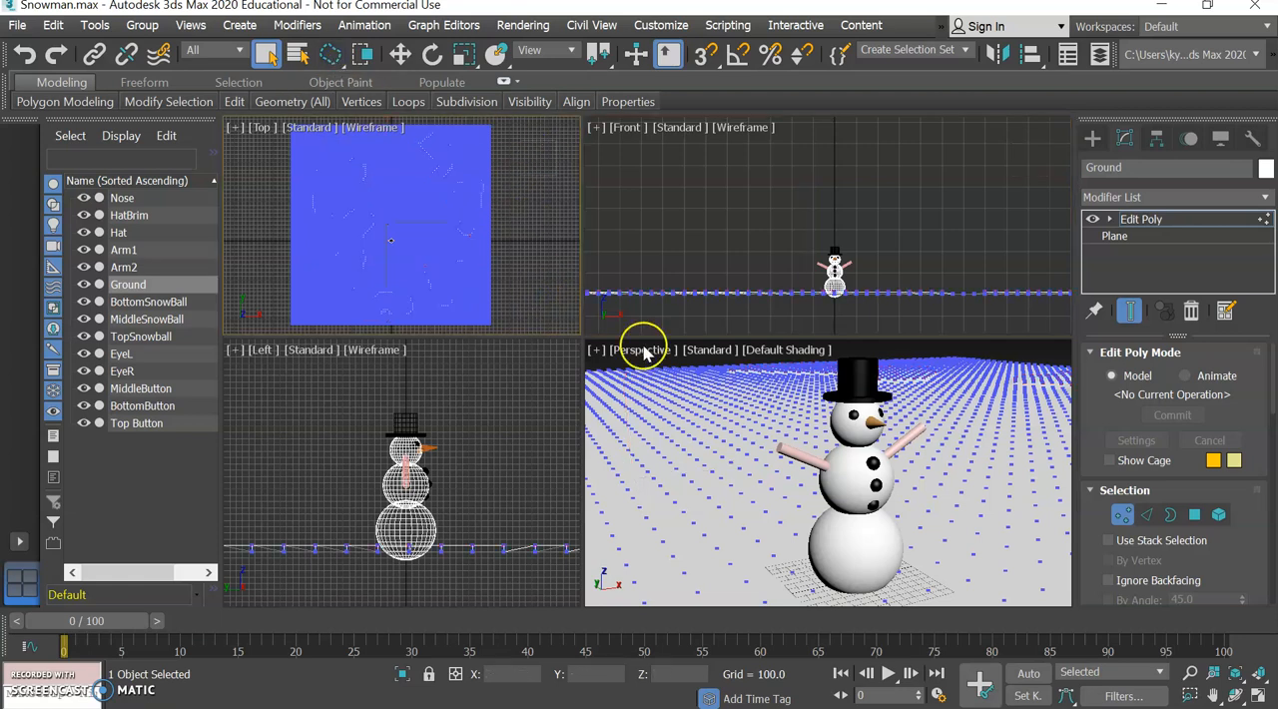
pyautogui.moveTo(476, 250); pyautogui.dragTo(450, 221)
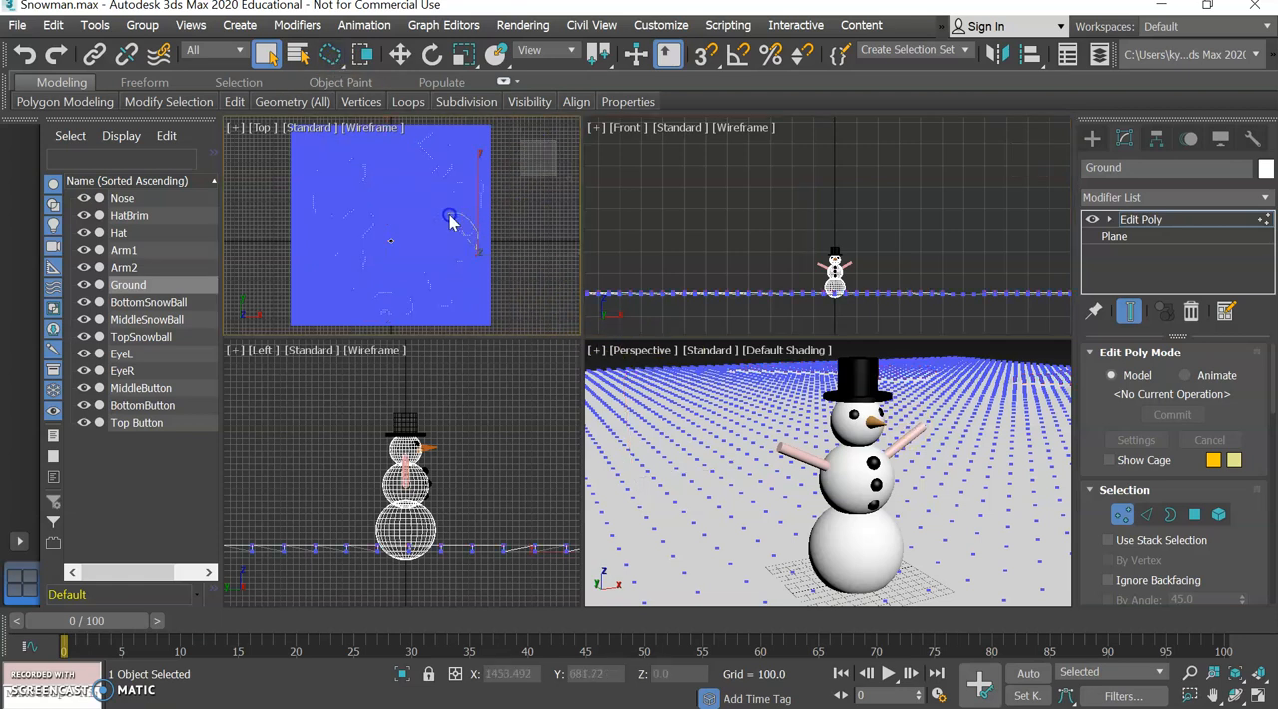
pyautogui.moveTo(477, 269)
pyautogui.mouseDown()
pyautogui.moveTo(477, 236)
pyautogui.moveTo(476, 250)
pyautogui.mouseUp()
pyautogui.moveTo(400, 150)
pyautogui.mouseDown()
pyautogui.moveTo(435, 165)
pyautogui.moveTo(394, 139)
pyautogui.moveTo(369, 168)
pyautogui.moveTo(400, 152)
pyautogui.mouseUp()
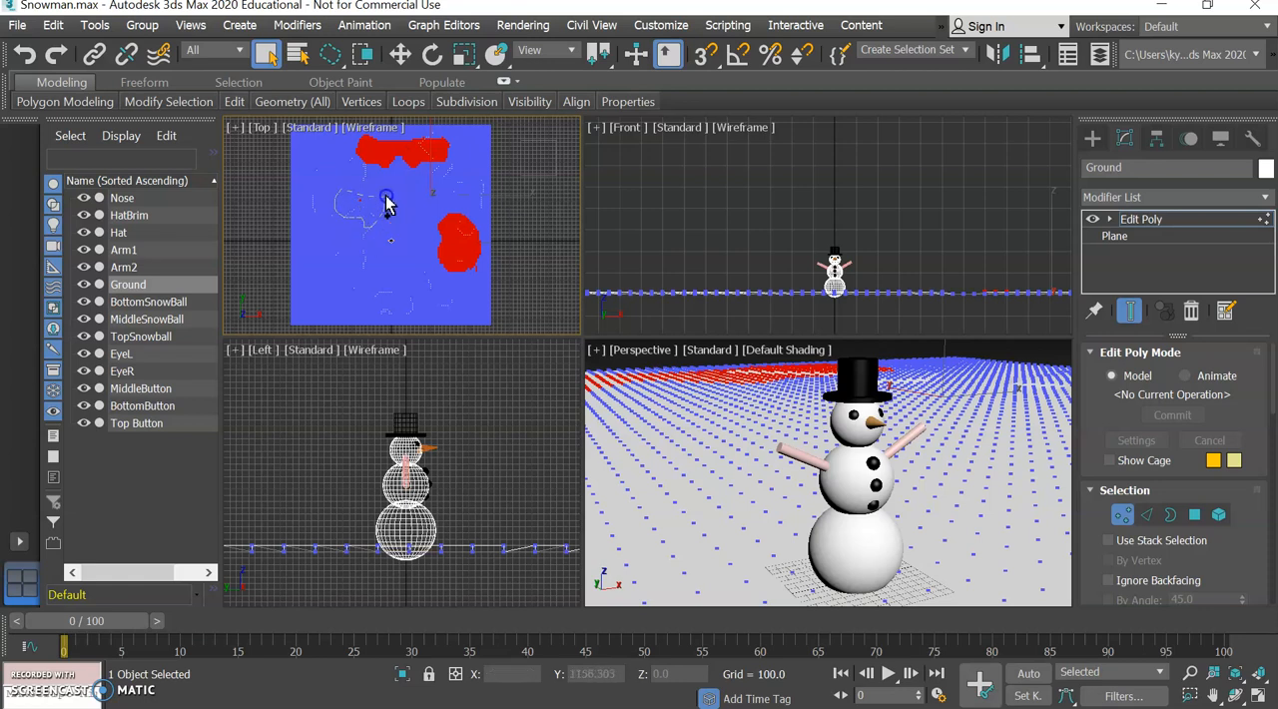
pyautogui.moveTo(350, 196); pyautogui.dragTo(351, 193)
pyautogui.moveTo(400, 229)
pyautogui.mouseDown()
pyautogui.moveTo(402, 247)
pyautogui.moveTo(403, 220)
pyautogui.mouseUp()
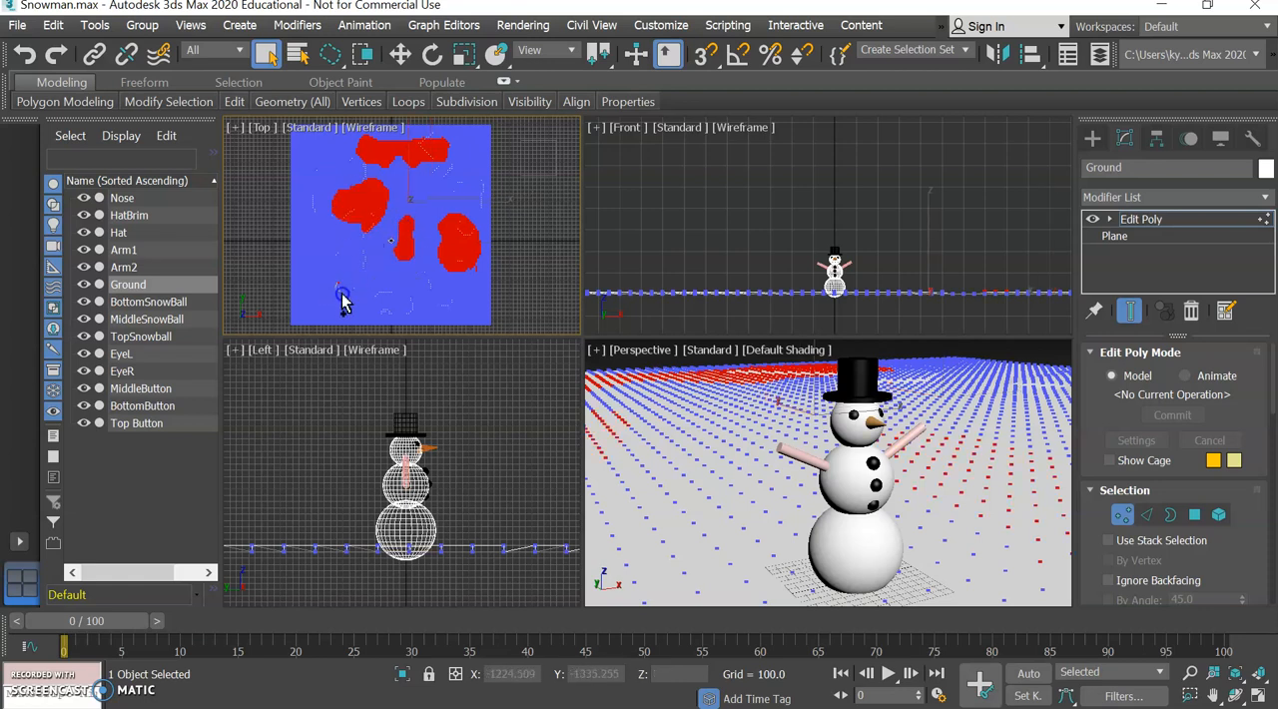
pyautogui.moveTo(344, 289); pyautogui.dragTo(342, 287)
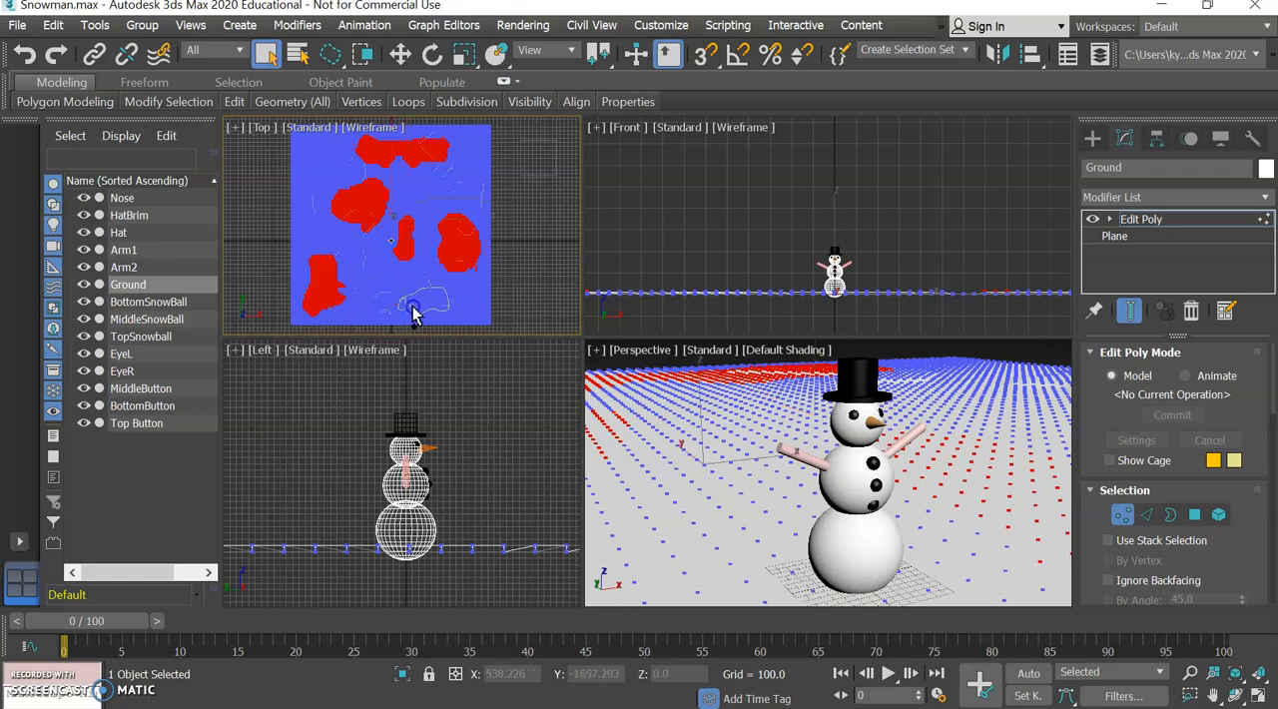
pyautogui.moveTo(414, 313); pyautogui.dragTo(411, 305)
# Raise the six selected Ground patches slightly in the Front view, and clear the vertex selection.
pyautogui.click(399, 54)
pyautogui.rightClick(918, 244)
pyautogui.moveTo(860, 217); pyautogui.dragTo(857, 212)
pyautogui.click(998, 356)
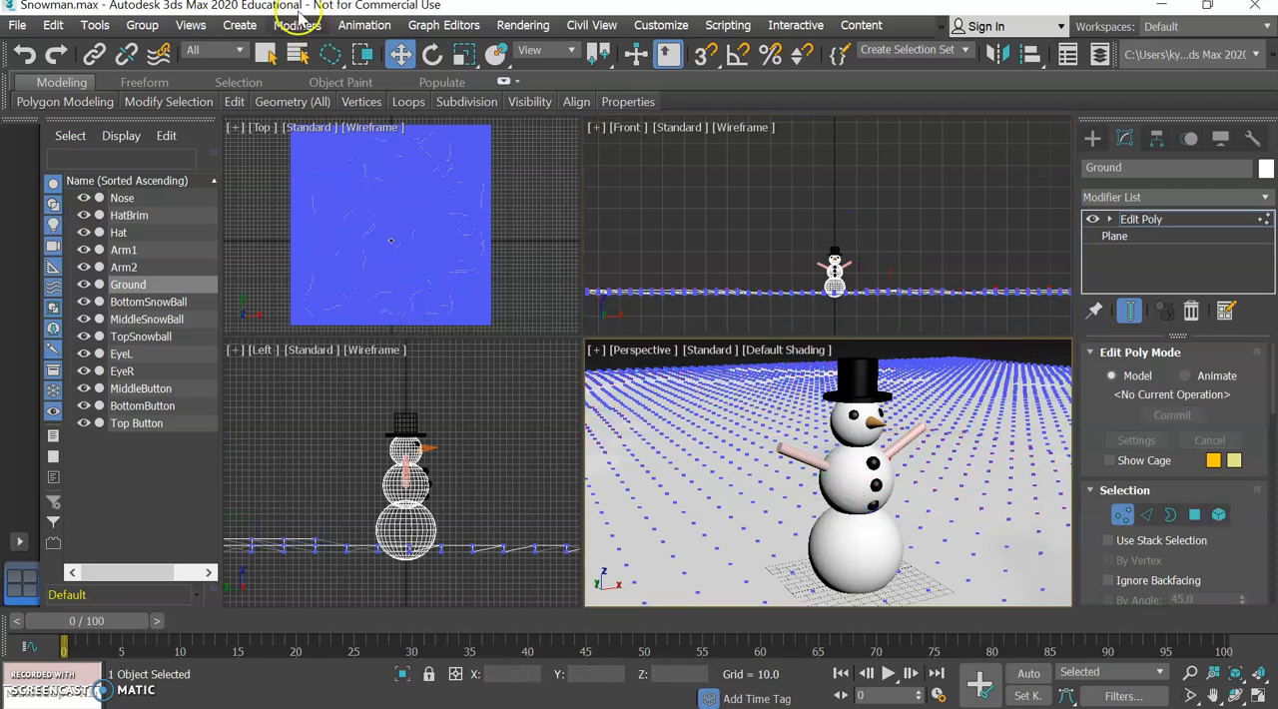
# Lasso four other Ground vertex patches in the Top view, across the upper half and along the lower-left edge, as one selection.
pyautogui.click(267, 56)
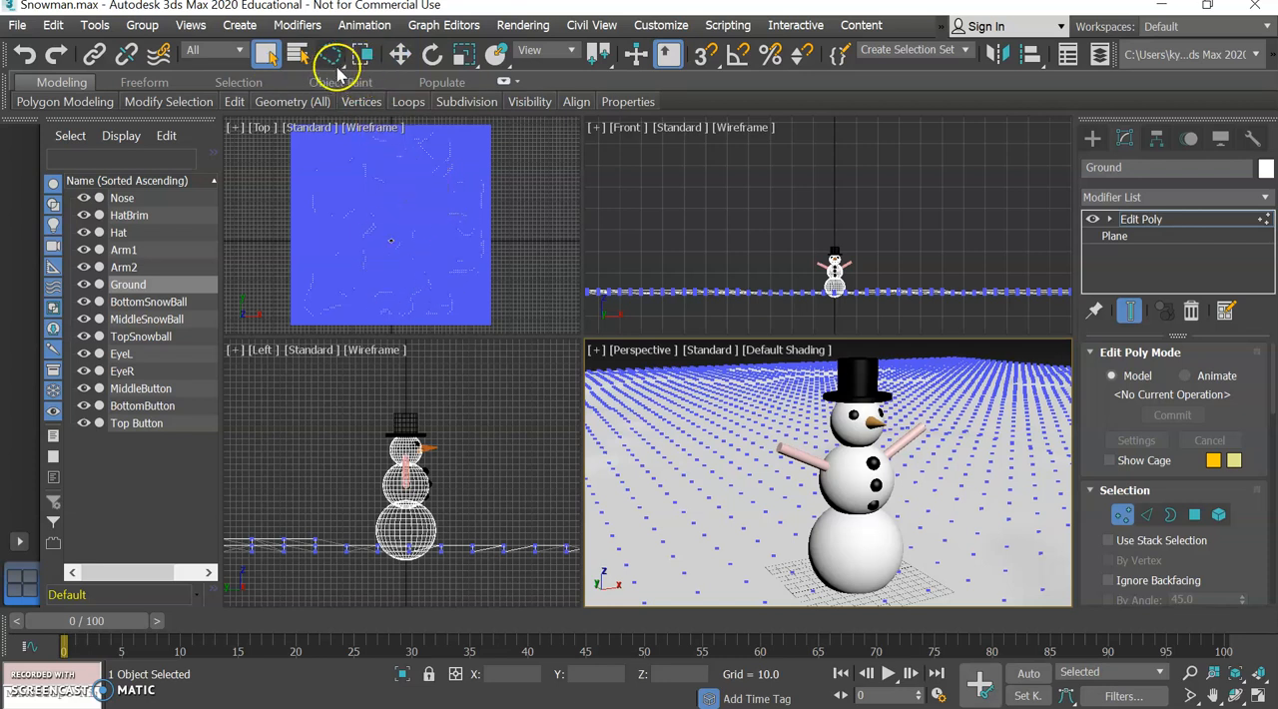
pyautogui.click(425, 180)
pyautogui.moveTo(426, 178)
pyautogui.mouseDown()
pyautogui.moveTo(455, 186)
pyautogui.moveTo(437, 213)
pyautogui.moveTo(427, 196)
pyautogui.mouseUp()
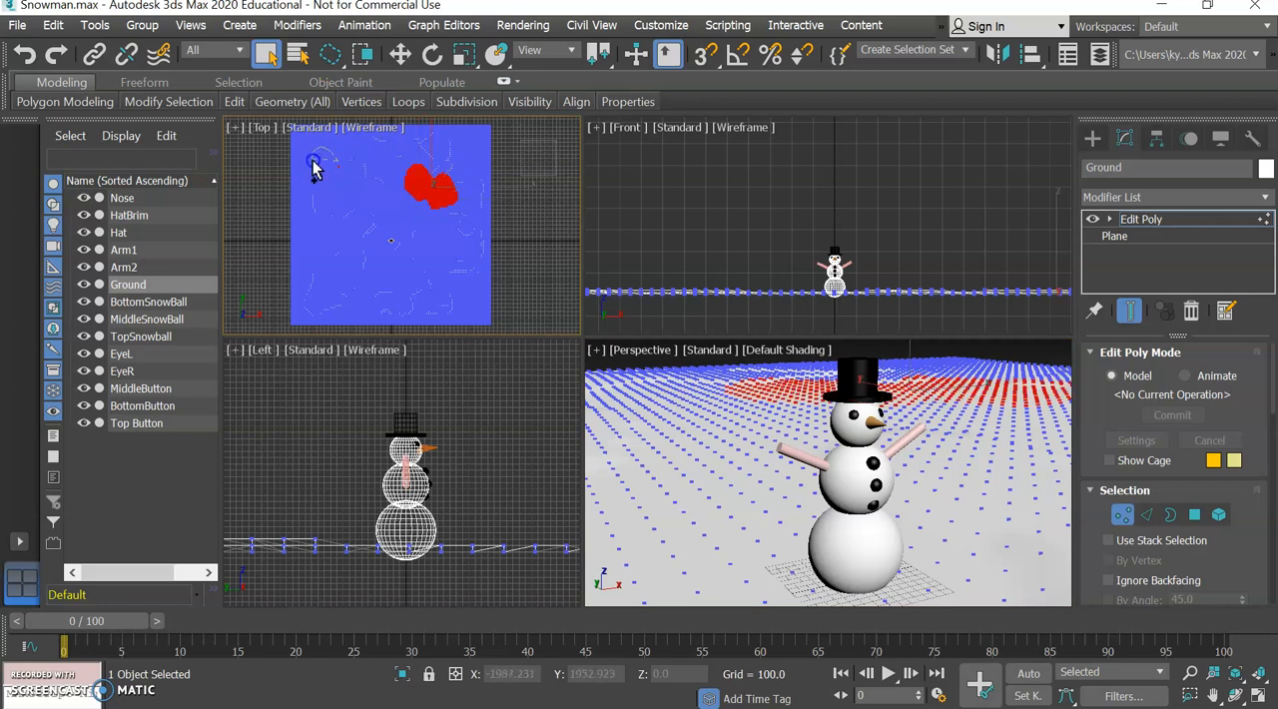
pyautogui.keyDown('ctrl'); pyautogui.moveTo(333, 166); pyautogui.dragTo(335, 178); pyautogui.keyUp('ctrl')
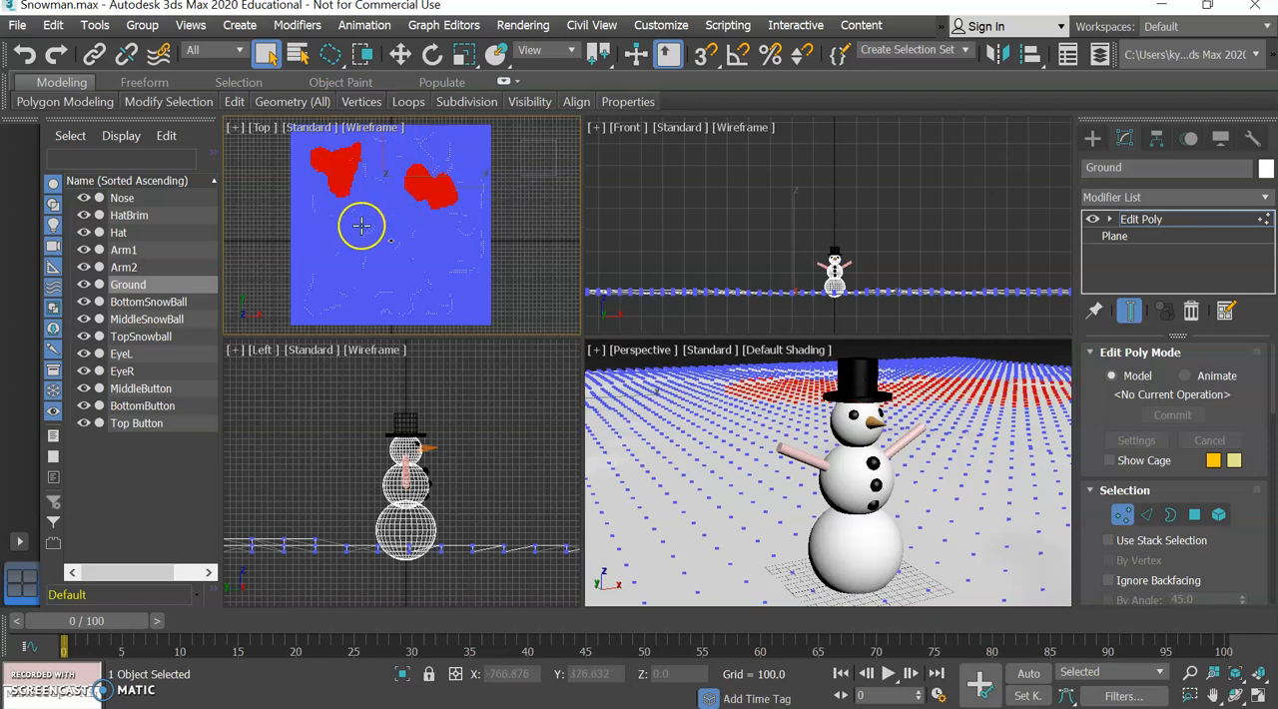
pyautogui.keyDown('ctrl'); pyautogui.moveTo(359, 228); pyautogui.dragTo(357, 223); pyautogui.keyUp('ctrl')
pyautogui.moveTo(320, 271)
pyautogui.keyDown('ctrl'); pyautogui.mouseDown()
pyautogui.moveTo(323, 233)
pyautogui.moveTo(318, 281)
pyautogui.mouseUp(); pyautogui.keyUp('ctrl')
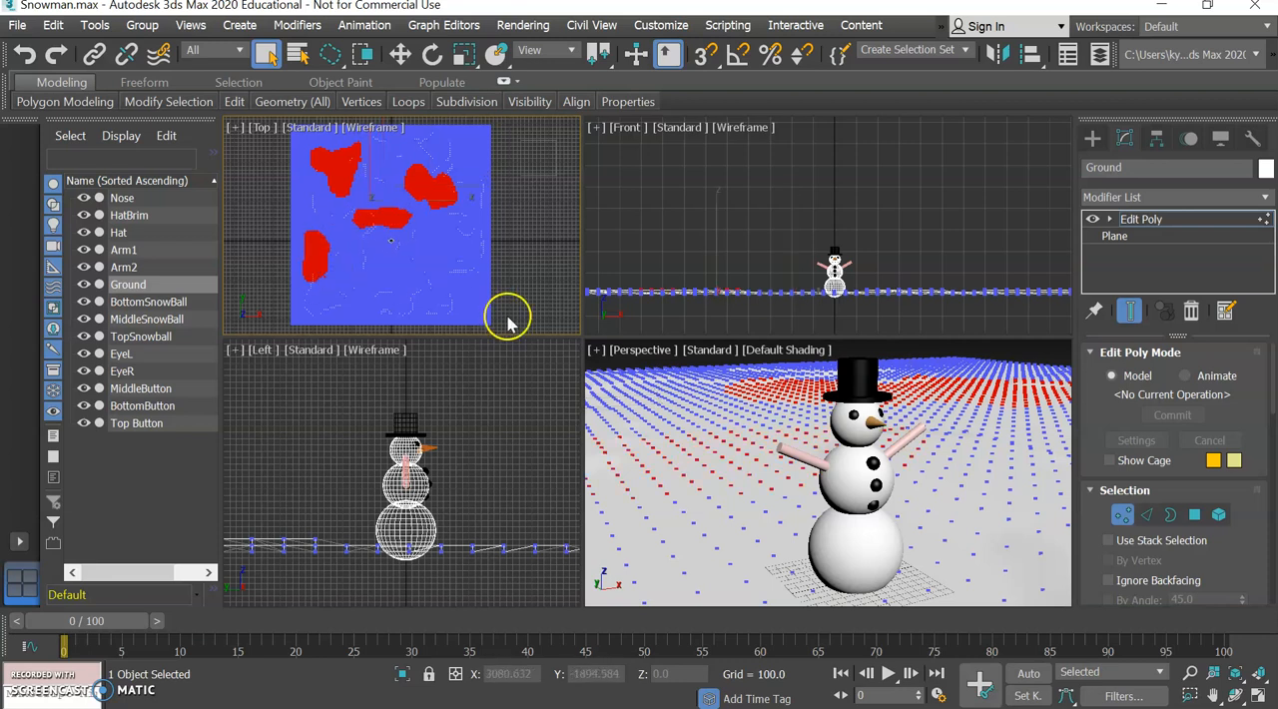
# Lower the four selected patches in the Front view to a Z of about -15 to form hollows, and deselect the vertices.
pyautogui.click(399, 54)
pyautogui.rightClick(781, 221)
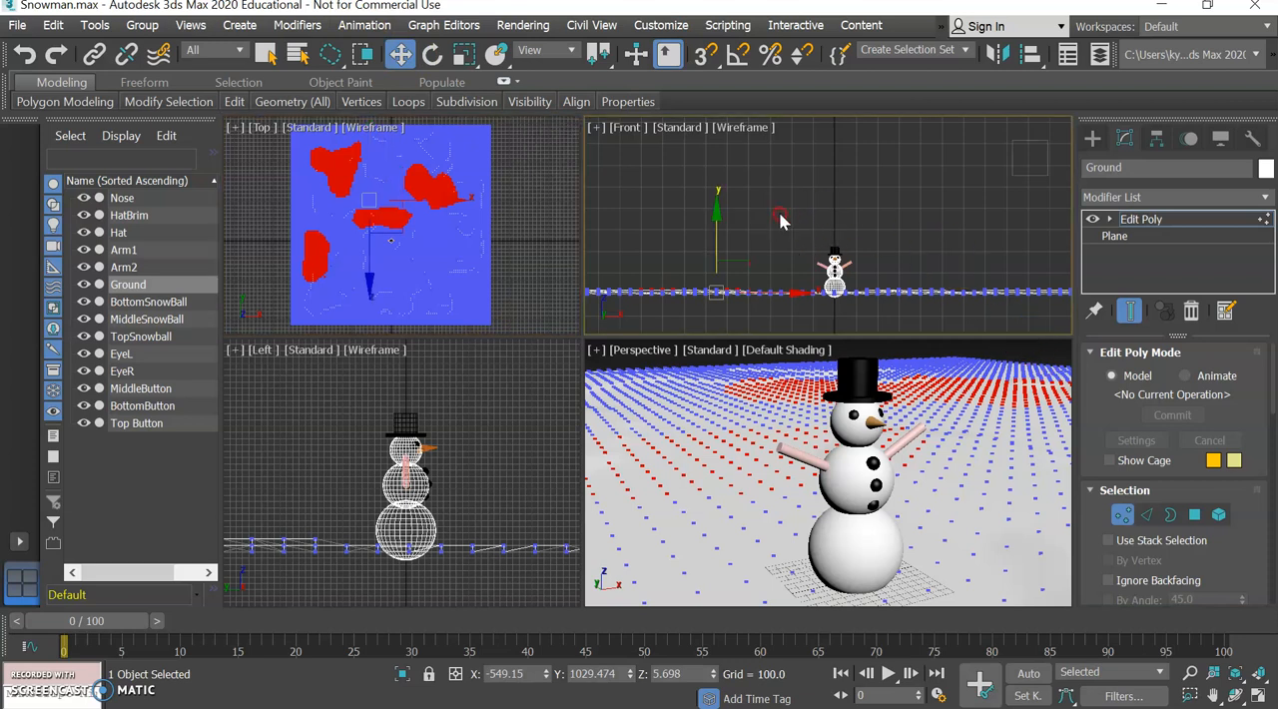
pyautogui.moveTo(718, 209); pyautogui.dragTo(717, 215)
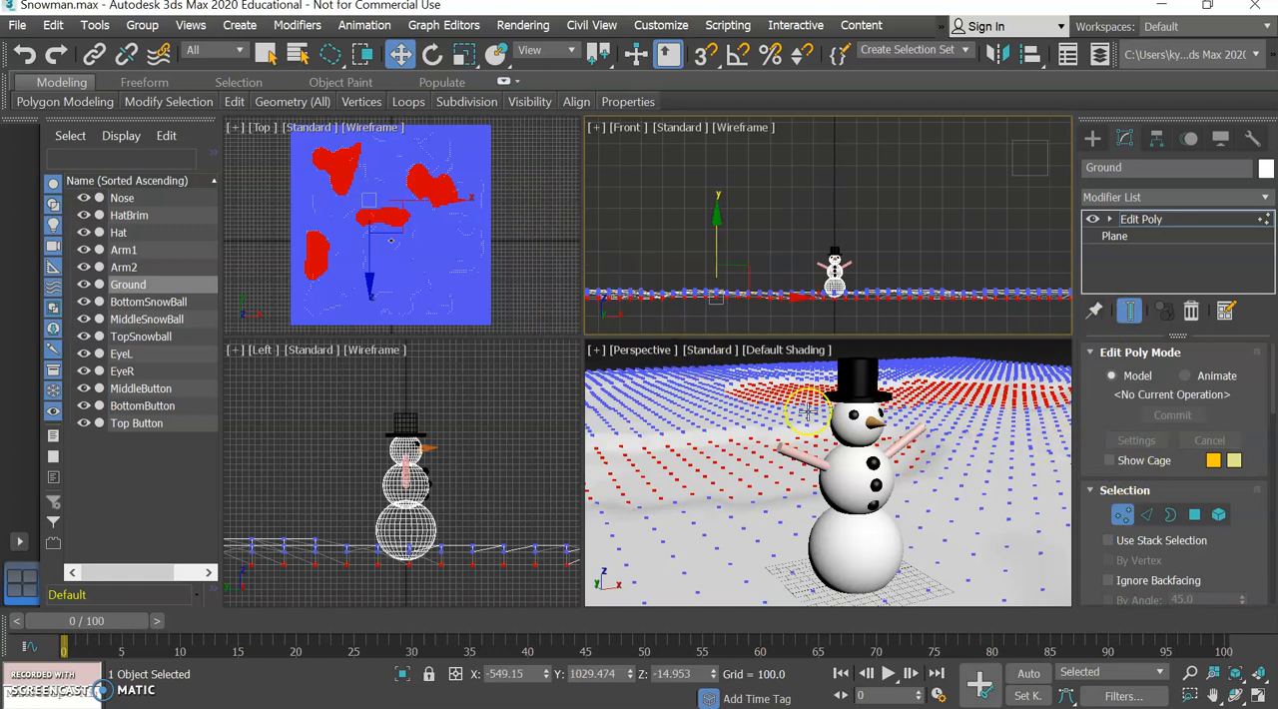
pyautogui.rightClick(529, 262)
pyautogui.click(529, 265)
# Lasso eleven small patches of Ground vertices in the Top view, scattered around the snowman, as one combined selection.
pyautogui.moveTo(531, 239); pyautogui.dragTo(519, 263, button='middle')
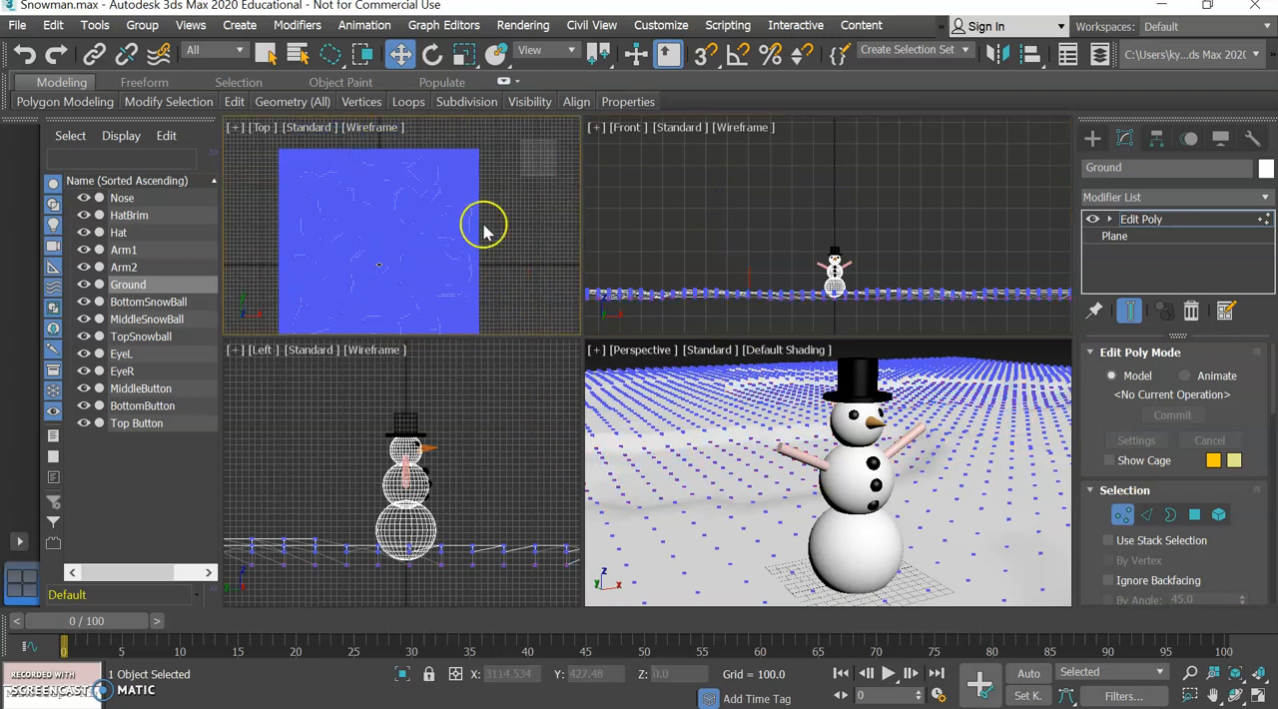
pyautogui.moveTo(447, 179); pyautogui.dragTo(443, 180)
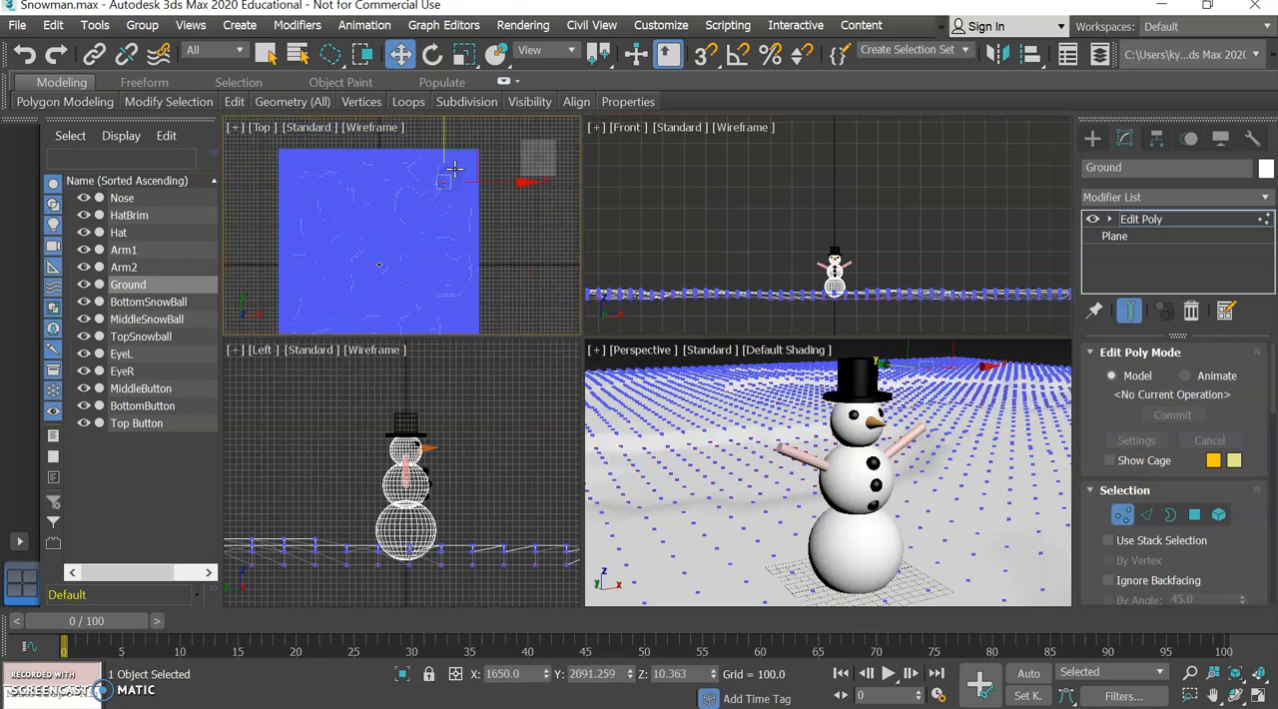
pyautogui.click(447, 181)
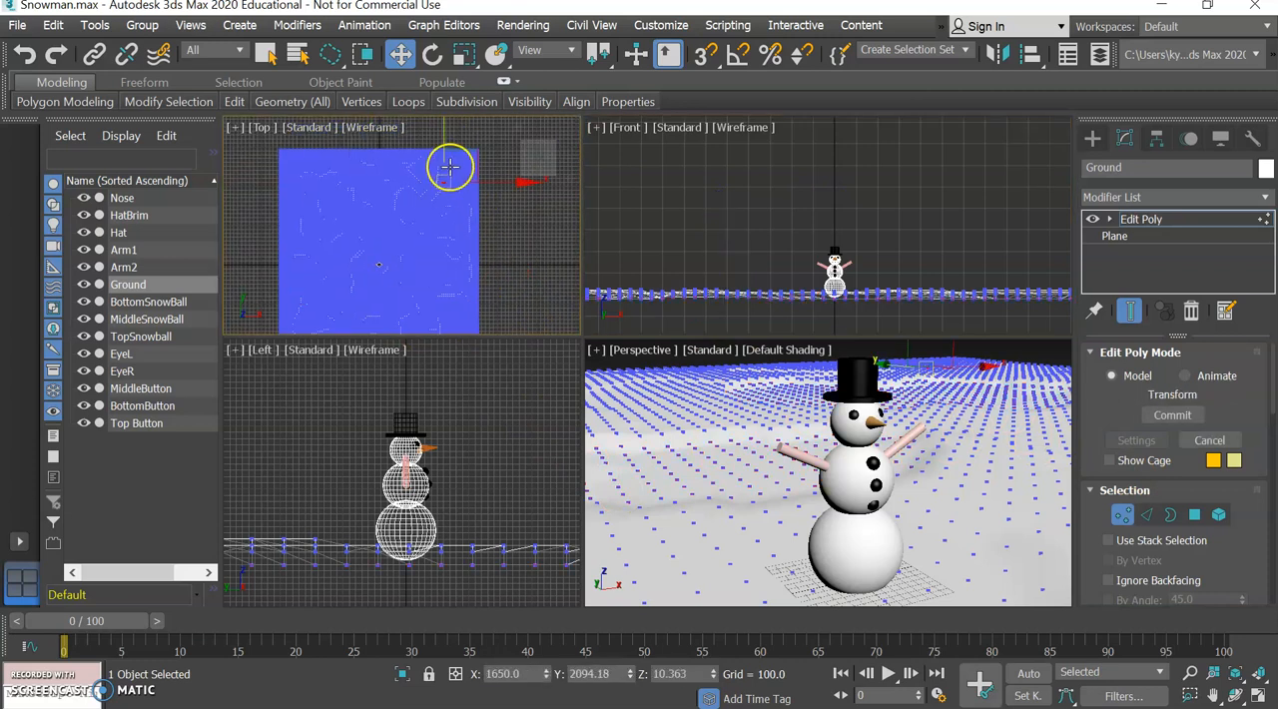
pyautogui.click(265, 54)
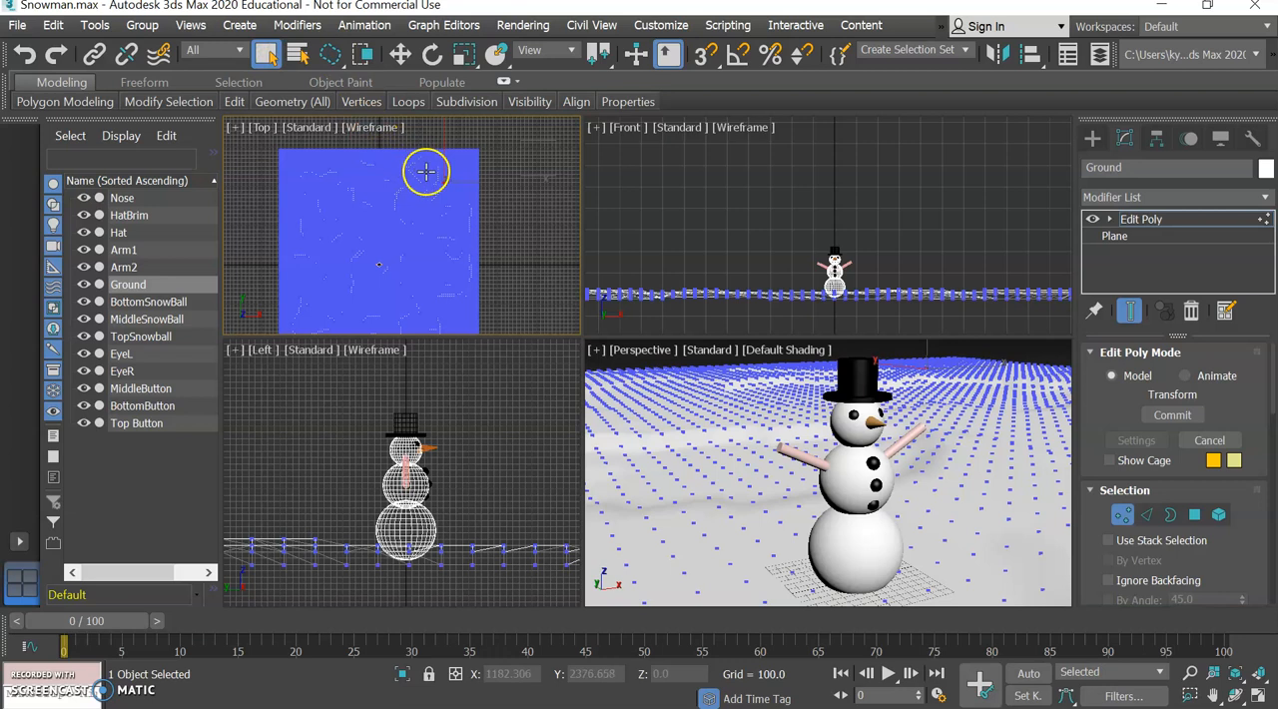
pyautogui.moveTo(425, 166); pyautogui.dragTo(426, 169)
pyautogui.keyDown('ctrl'); pyautogui.moveTo(463, 210); pyautogui.dragTo(417, 208); pyautogui.keyUp('ctrl')
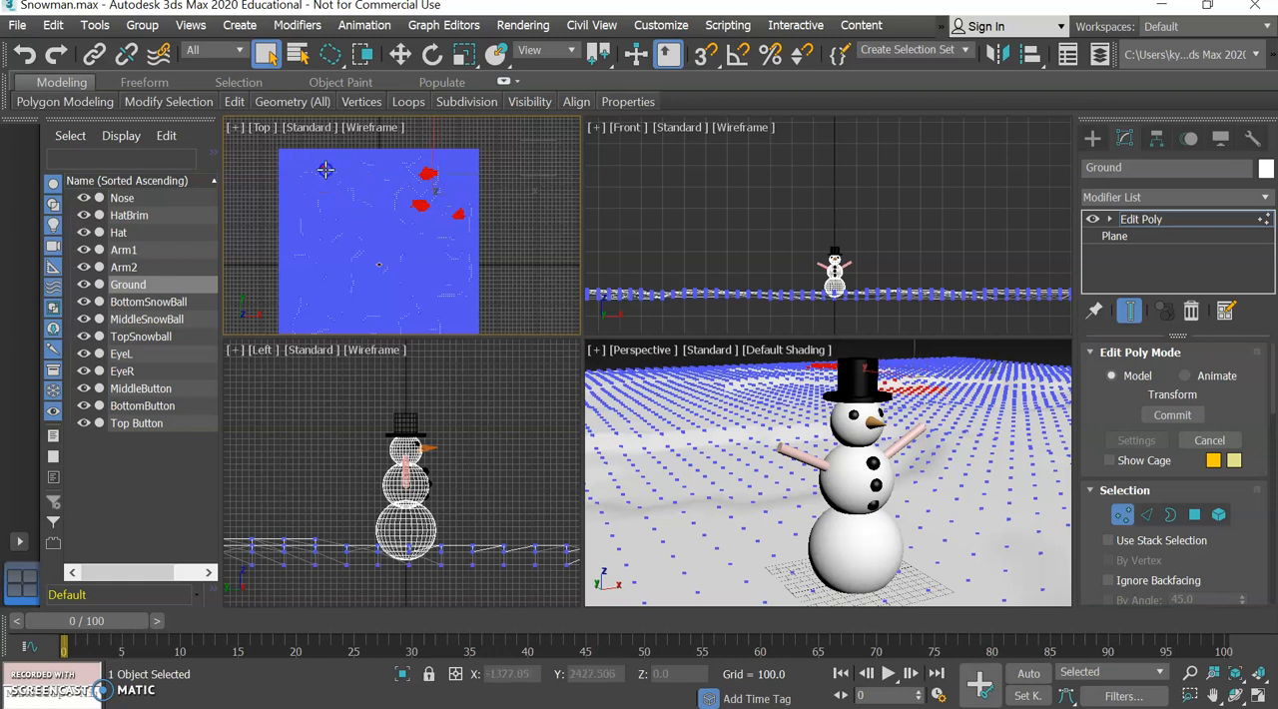
pyautogui.keyDown('ctrl'); pyautogui.moveTo(334, 172); pyautogui.dragTo(336, 170); pyautogui.keyUp('ctrl')
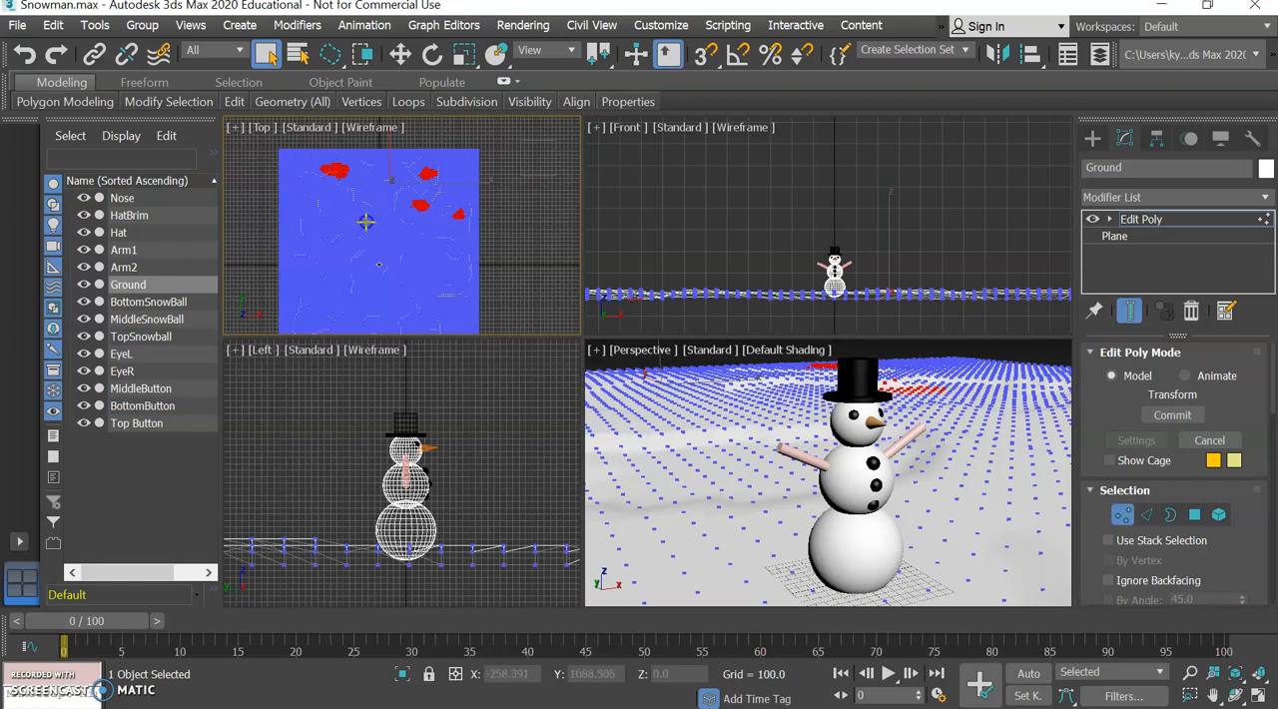
pyautogui.keyDown('ctrl'); pyautogui.click(367, 218); pyautogui.keyUp('ctrl')
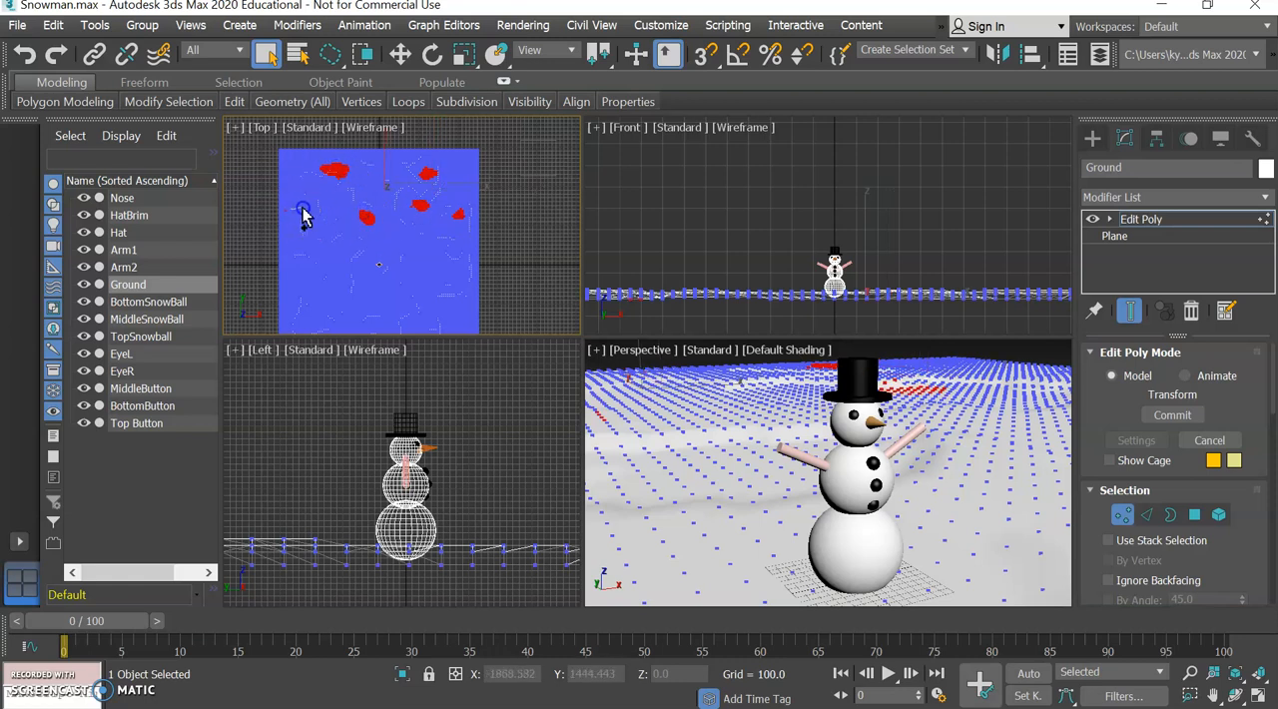
pyautogui.keyDown('ctrl'); pyautogui.click(294, 211); pyautogui.keyUp('ctrl')
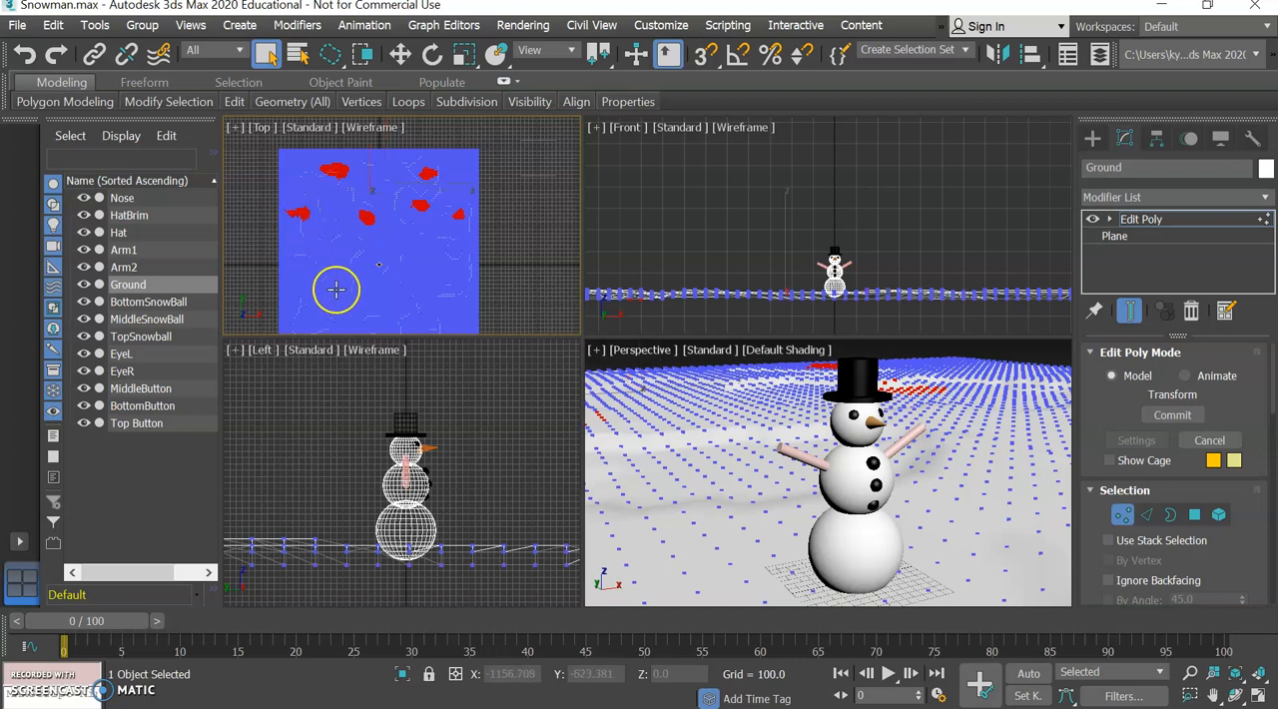
pyautogui.keyDown('ctrl'); pyautogui.moveTo(315, 284); pyautogui.dragTo(317, 282); pyautogui.keyUp('ctrl')
pyautogui.keyDown('ctrl'); pyautogui.click(338, 245); pyautogui.keyUp('ctrl')
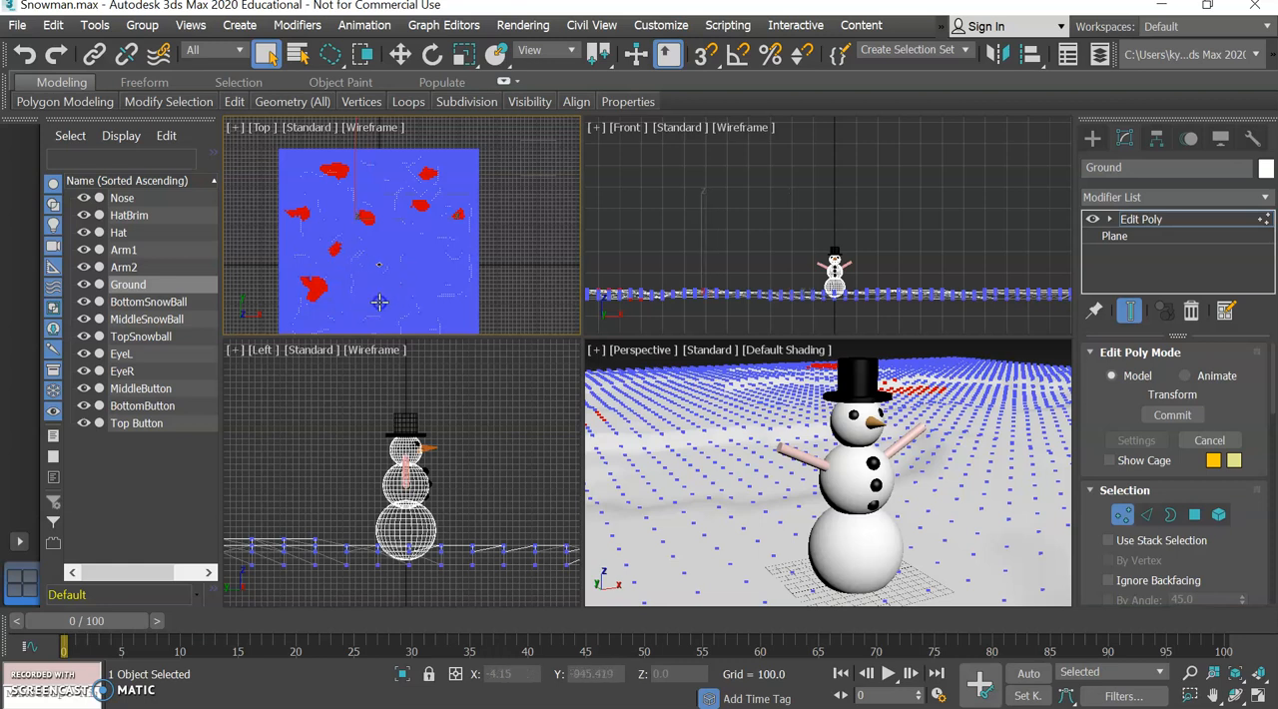
pyautogui.keyDown('ctrl'); pyautogui.click(380, 290); pyautogui.keyUp('ctrl')
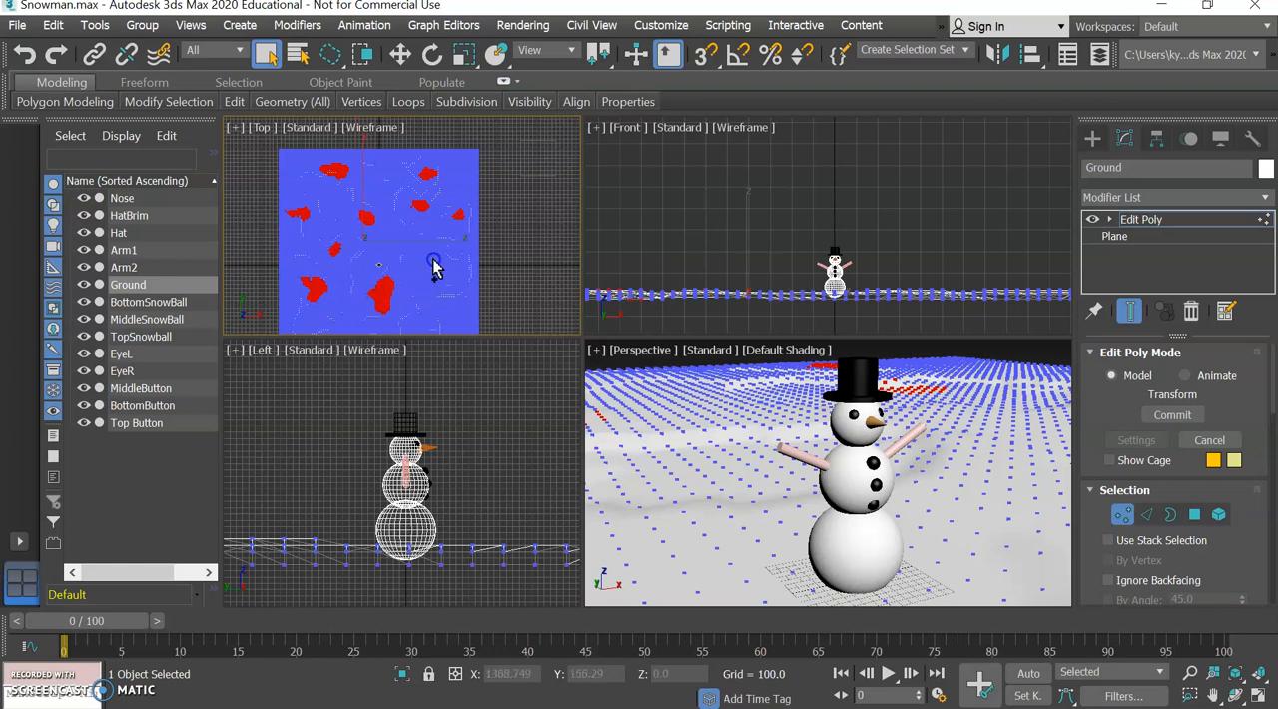
pyautogui.keyDown('ctrl'); pyautogui.click(443, 277); pyautogui.keyUp('ctrl')
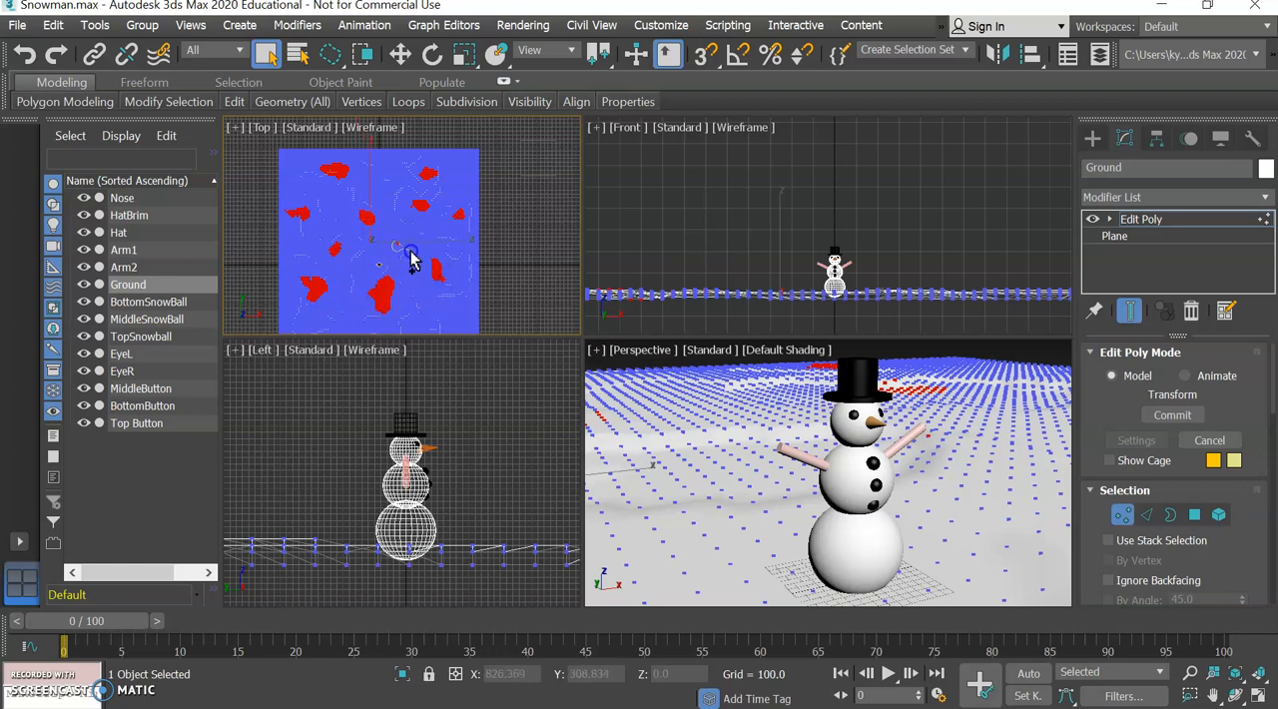
# Raise the small selected patches in the Front view to a Z of about 28.6 to form bumps.
pyautogui.click(401, 54)
pyautogui.rightClick(864, 245)
pyautogui.moveTo(793, 215); pyautogui.dragTo(797, 213)
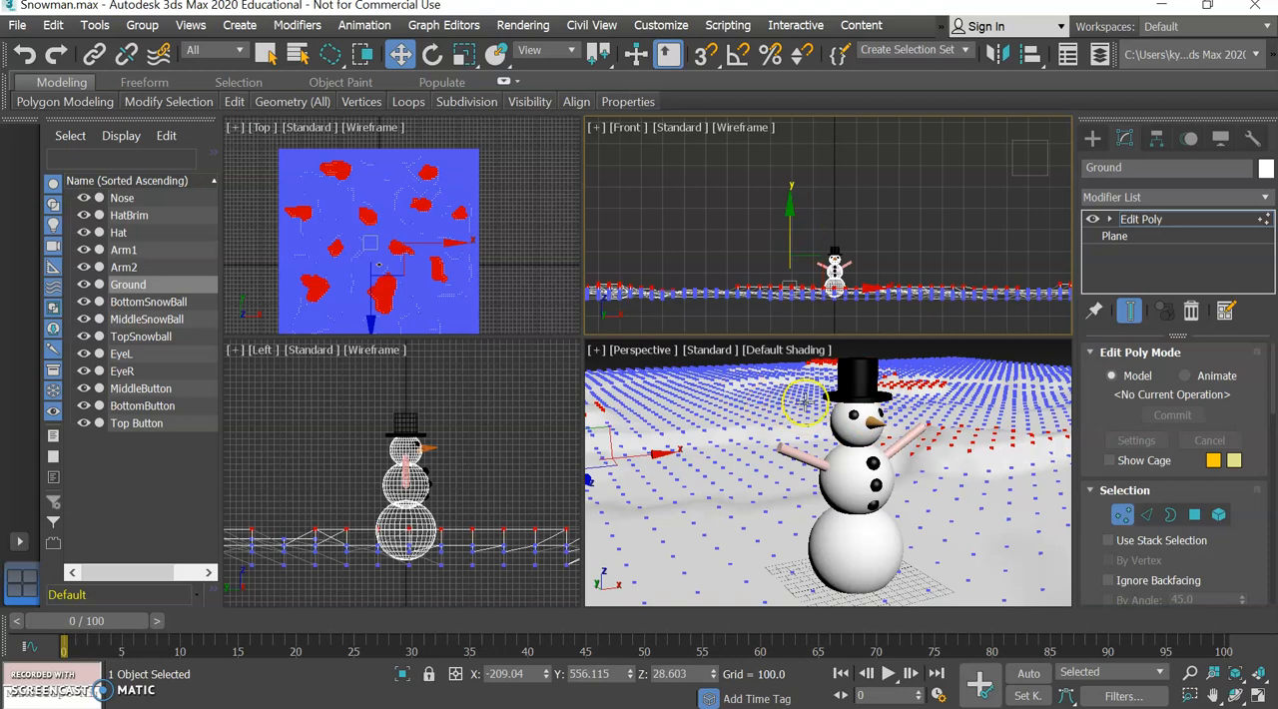
# Clear the vertex selection and leave the Vertex sub-object level of the Ground's Edit Poly modifier.
pyautogui.click(1025, 346)
pyautogui.click(1125, 514)
pyautogui.keyDown('alt'); pyautogui.moveTo(964, 507); pyautogui.dragTo(939, 529, button='middle'); pyautogui.keyUp('alt')
pyautogui.scroll(-5, 980, 520)
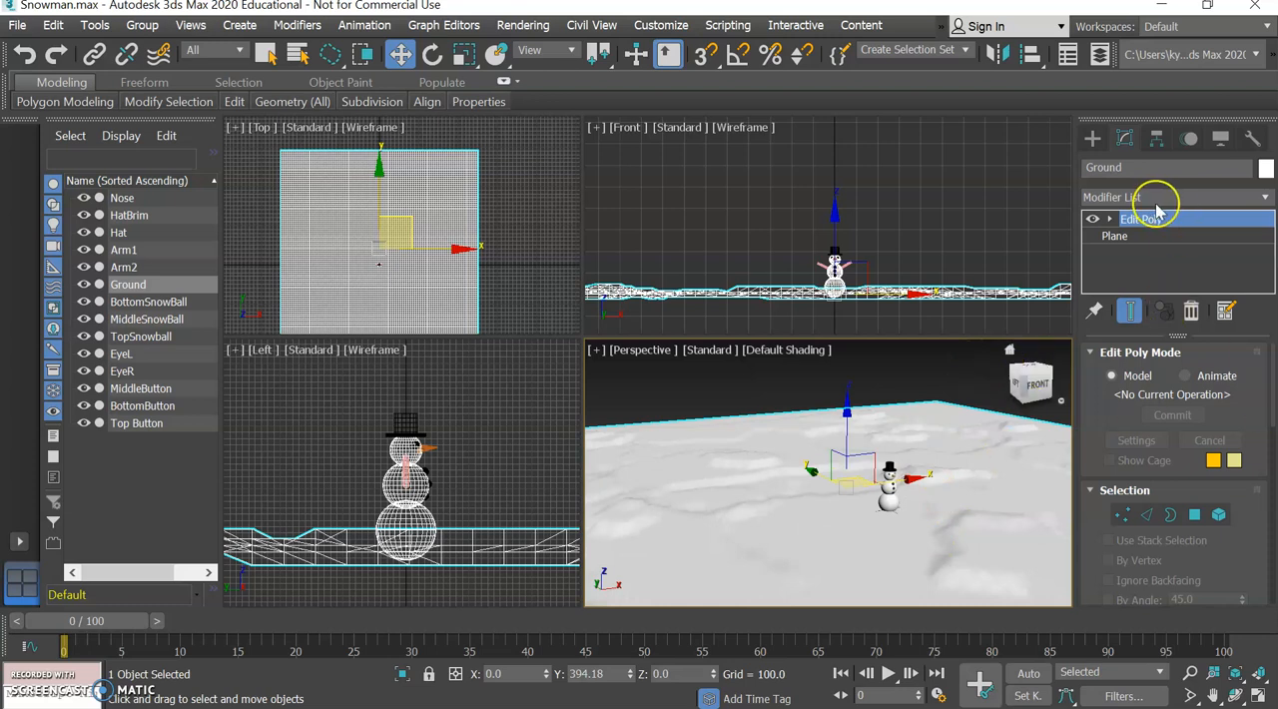
# Add a TurboSmooth modifier to the Ground plane above Edit Poly.
pyautogui.click(1262, 197)
pyautogui.scroll(-20, 1193, 157)
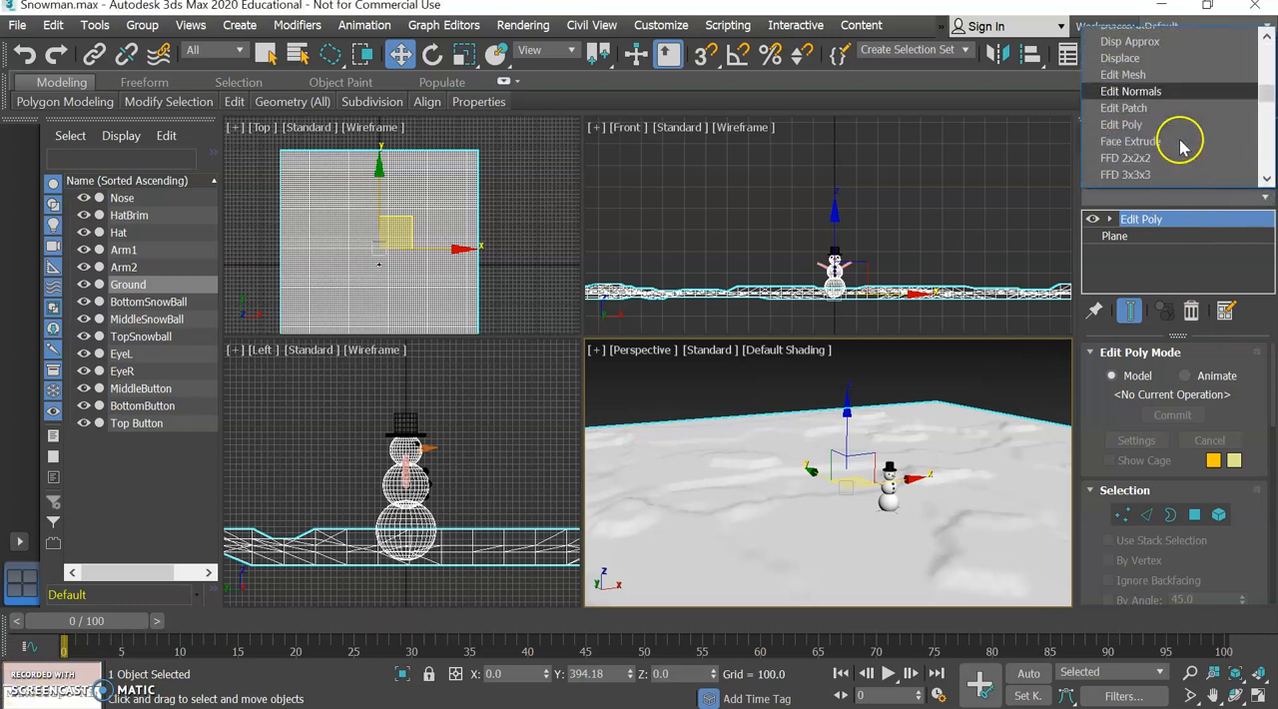
pyautogui.scroll(-6, 1179, 141)
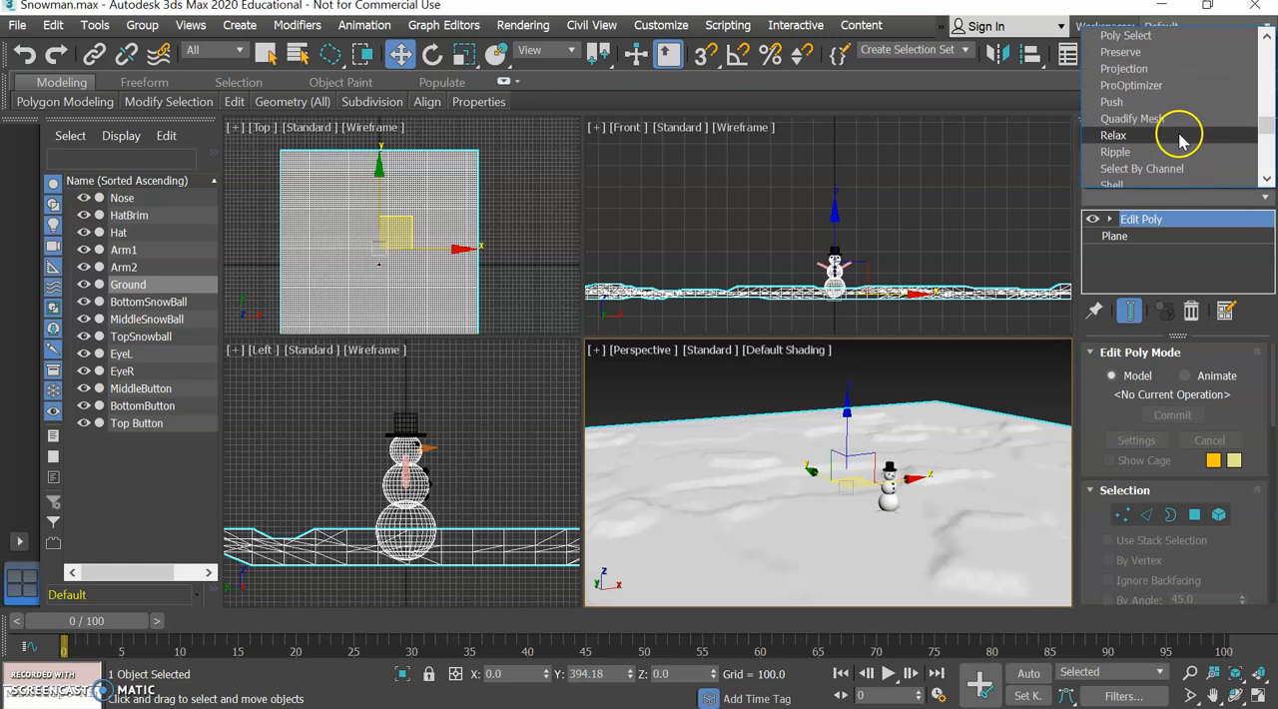
pyautogui.scroll(-5, 1175, 141)
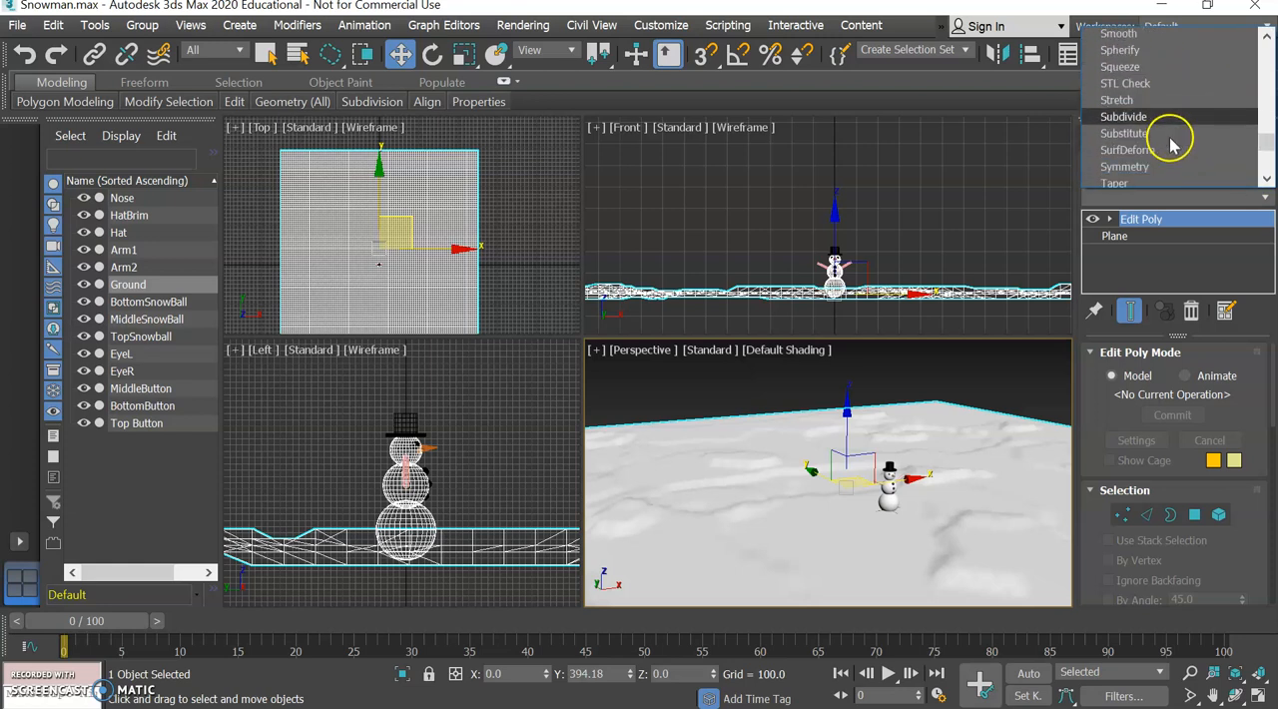
pyautogui.scroll(-3, 1156, 150)
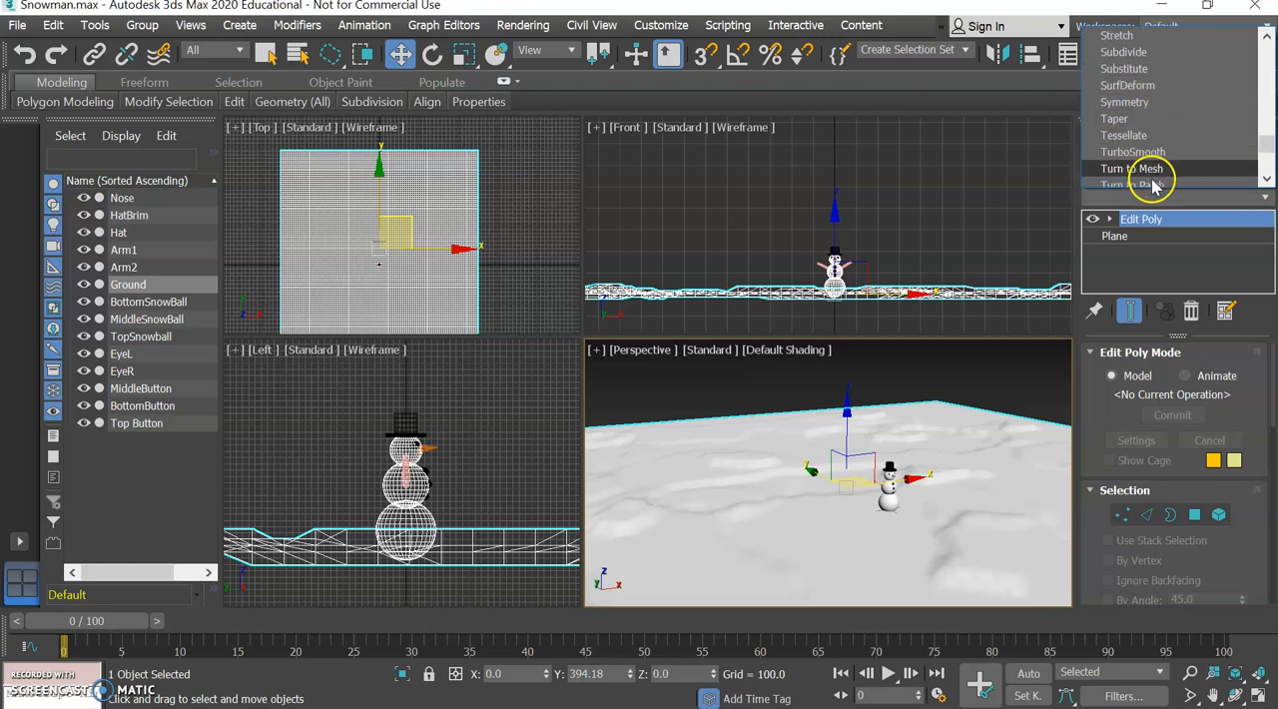
pyautogui.click(1153, 120)
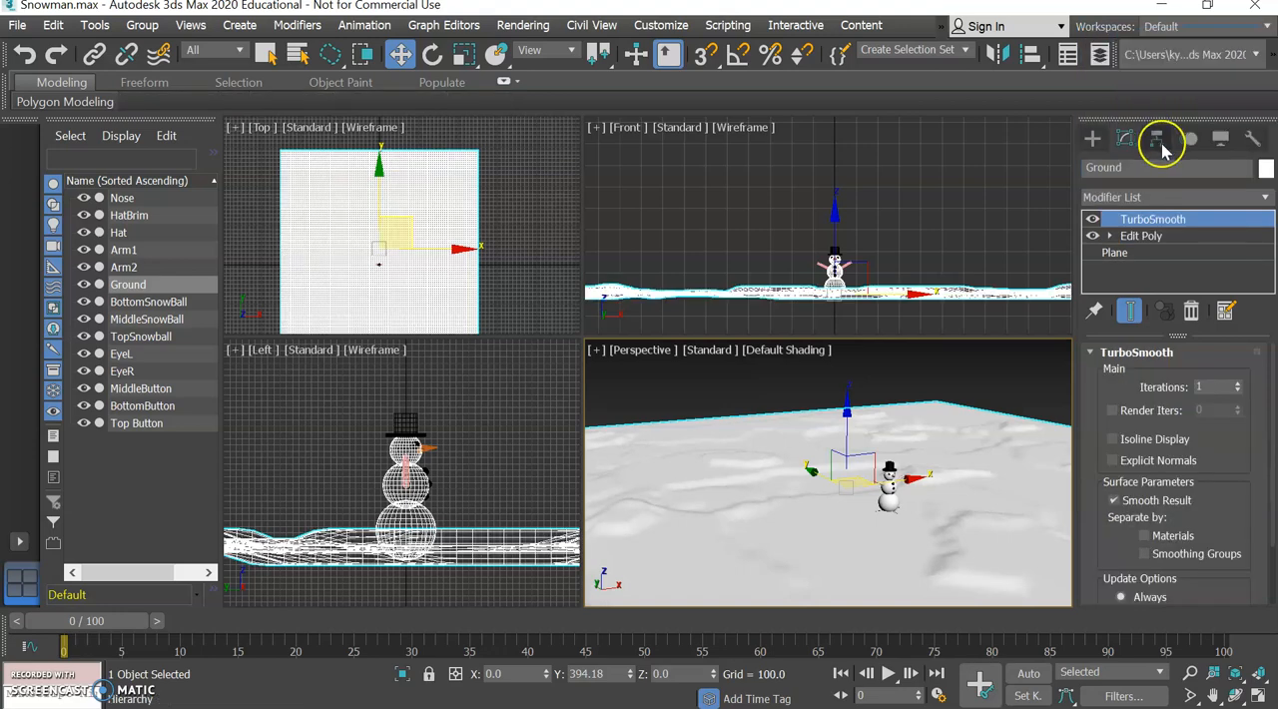
# Deselect the Ground plane and examine the smoothed terrain around the snowman up close in the Perspective view.
pyautogui.click(907, 369)
pyautogui.keyDown('alt'); pyautogui.moveTo(929, 462); pyautogui.dragTo(927, 484, button='middle'); pyautogui.keyUp('alt')
pyautogui.scroll(5, 931, 484)
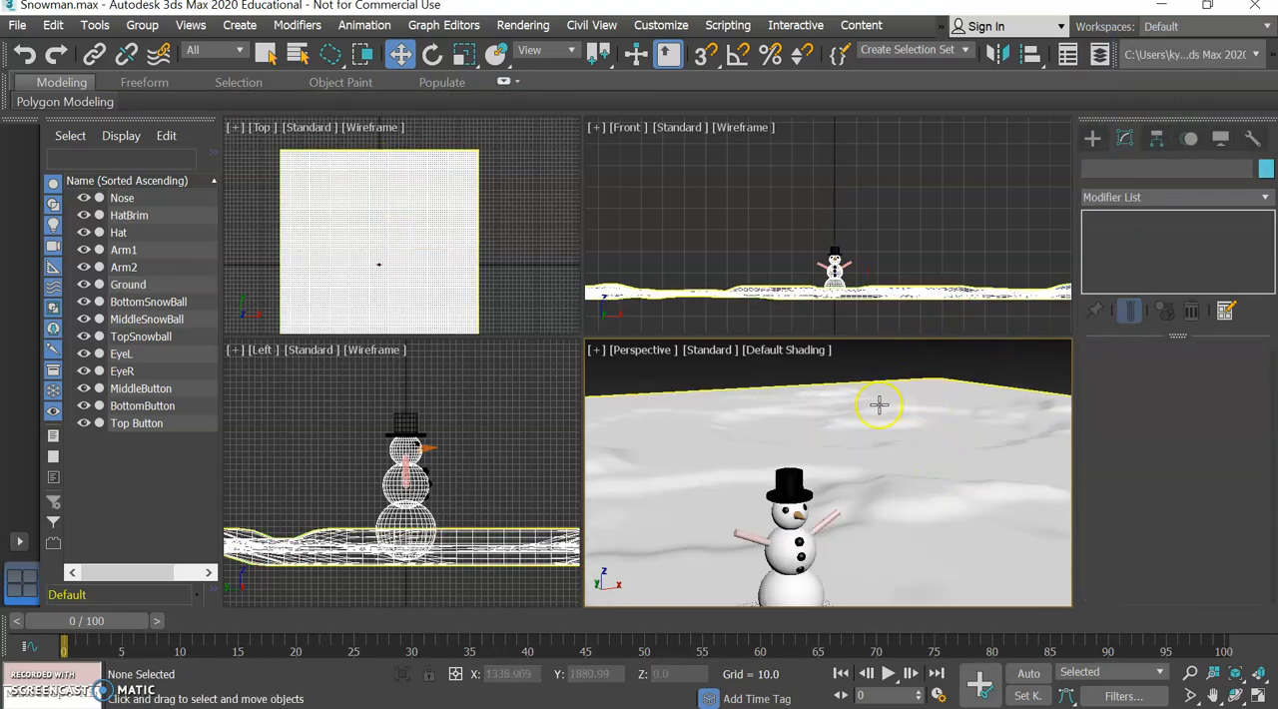
# Select the snowman's Nose cone in a close-up of the face in the Perspective view.
pyautogui.scroll(-4, 801, 449)
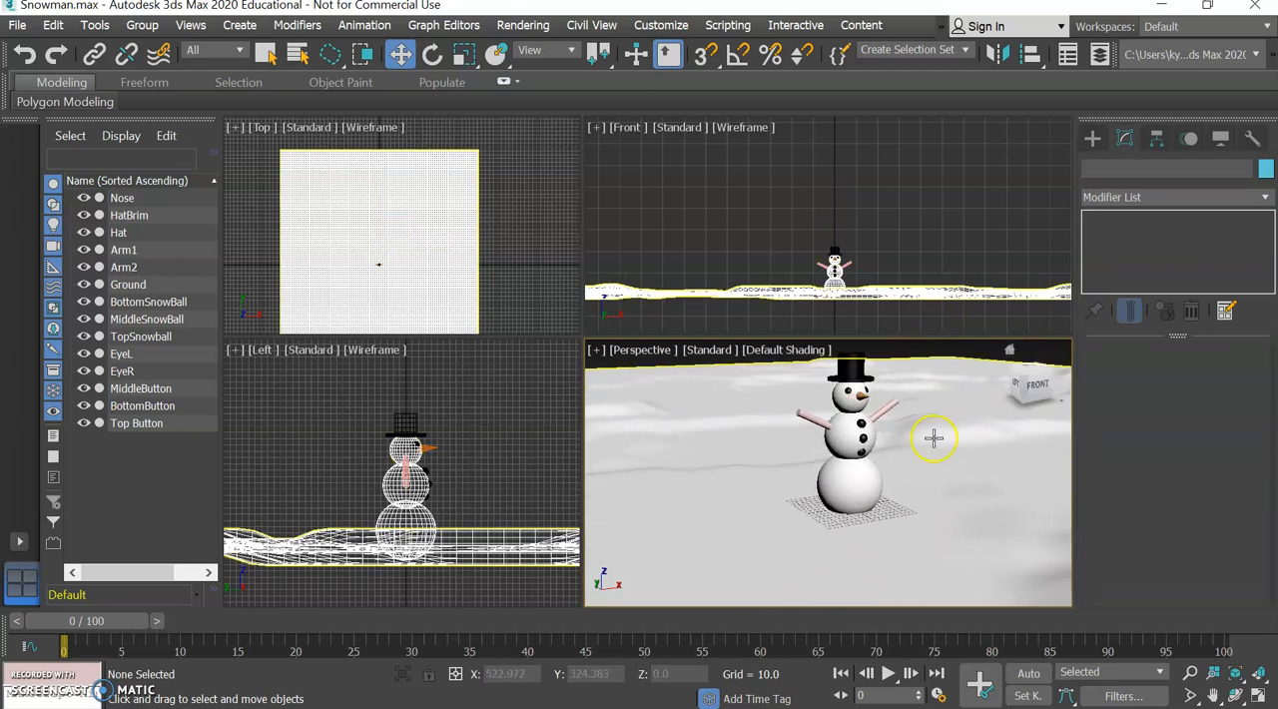
pyautogui.moveTo(1042, 372); pyautogui.dragTo(1036, 387)
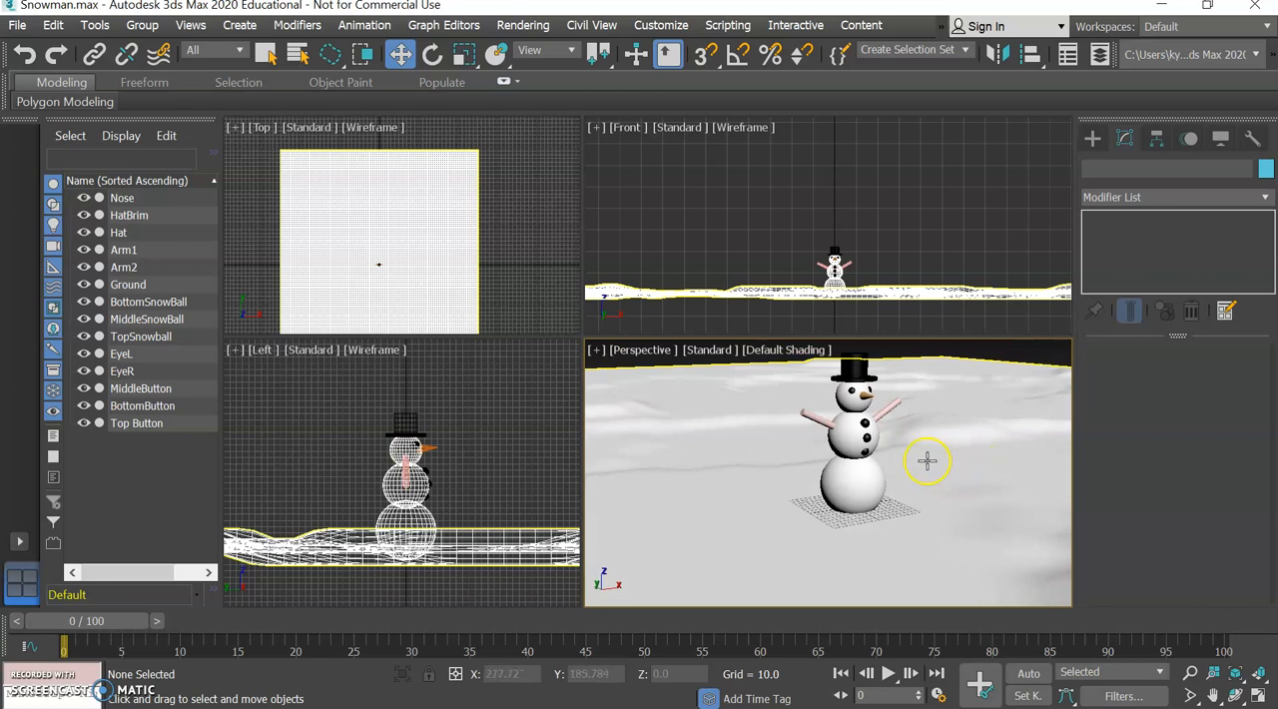
pyautogui.moveTo(903, 456); pyautogui.dragTo(899, 504, button='middle')
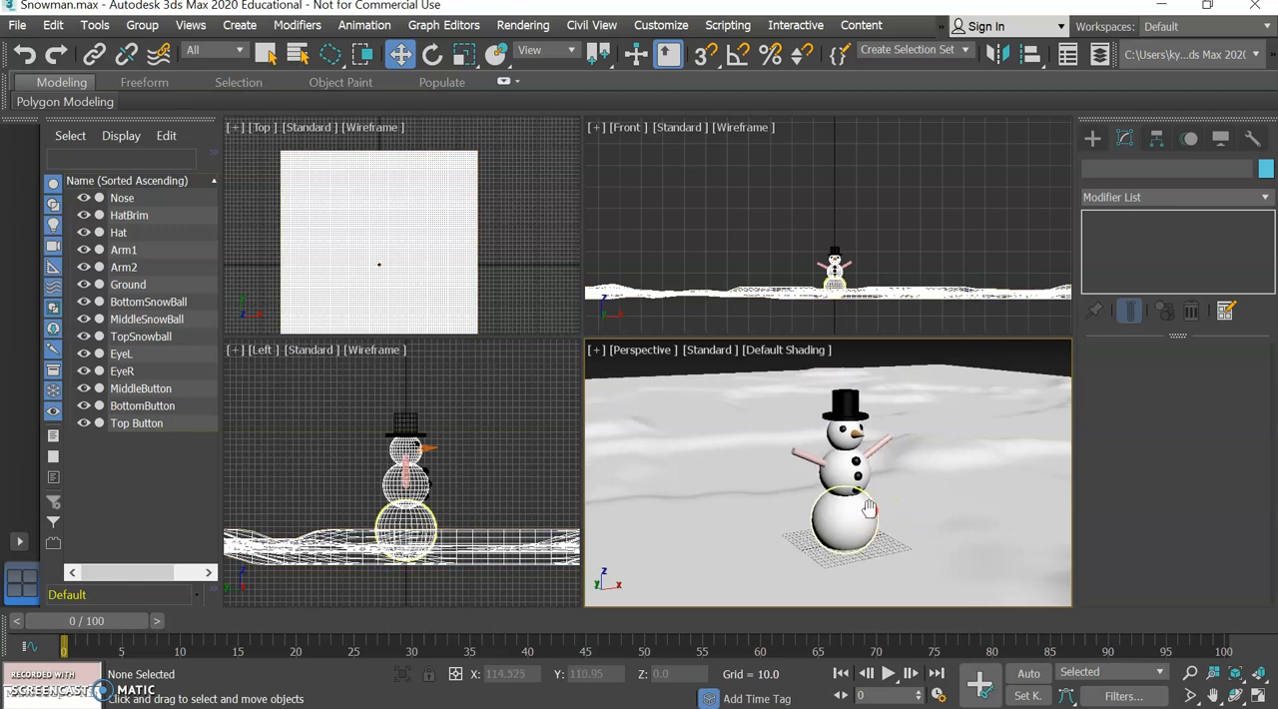
pyautogui.scroll(5, 890, 514)
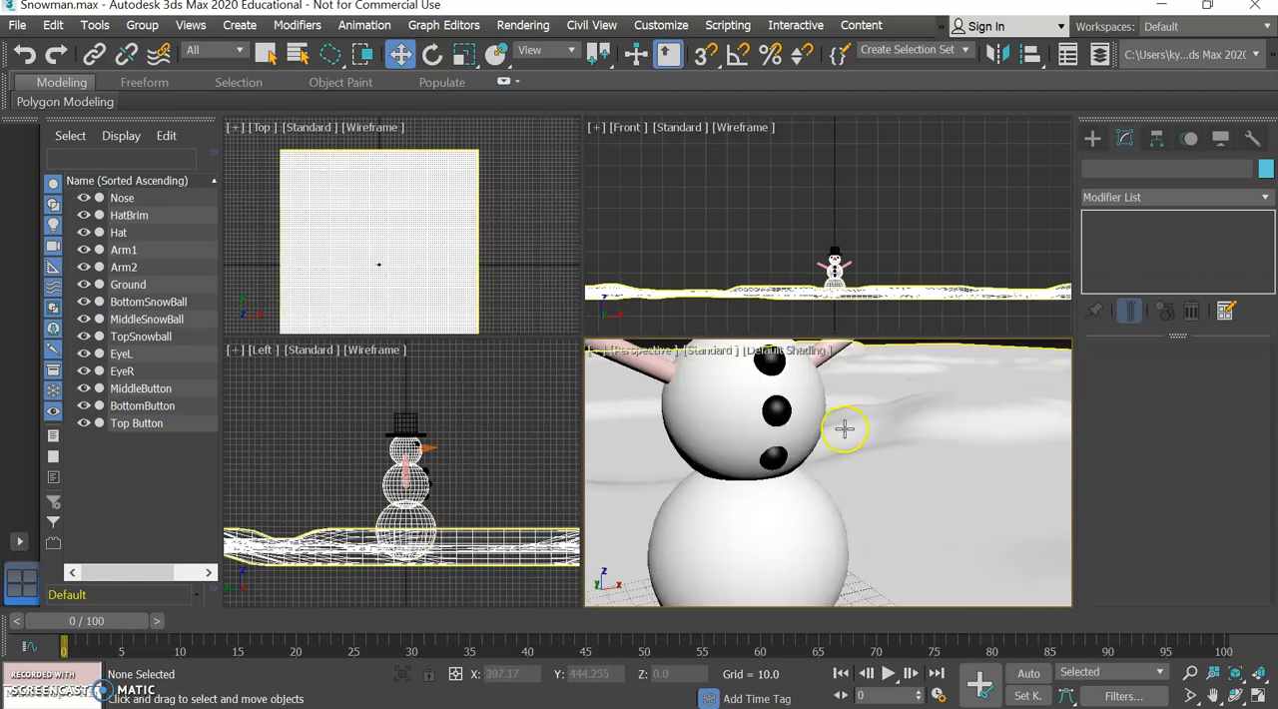
pyautogui.scroll(-5, 843, 428)
pyautogui.scroll(2, 869, 489)
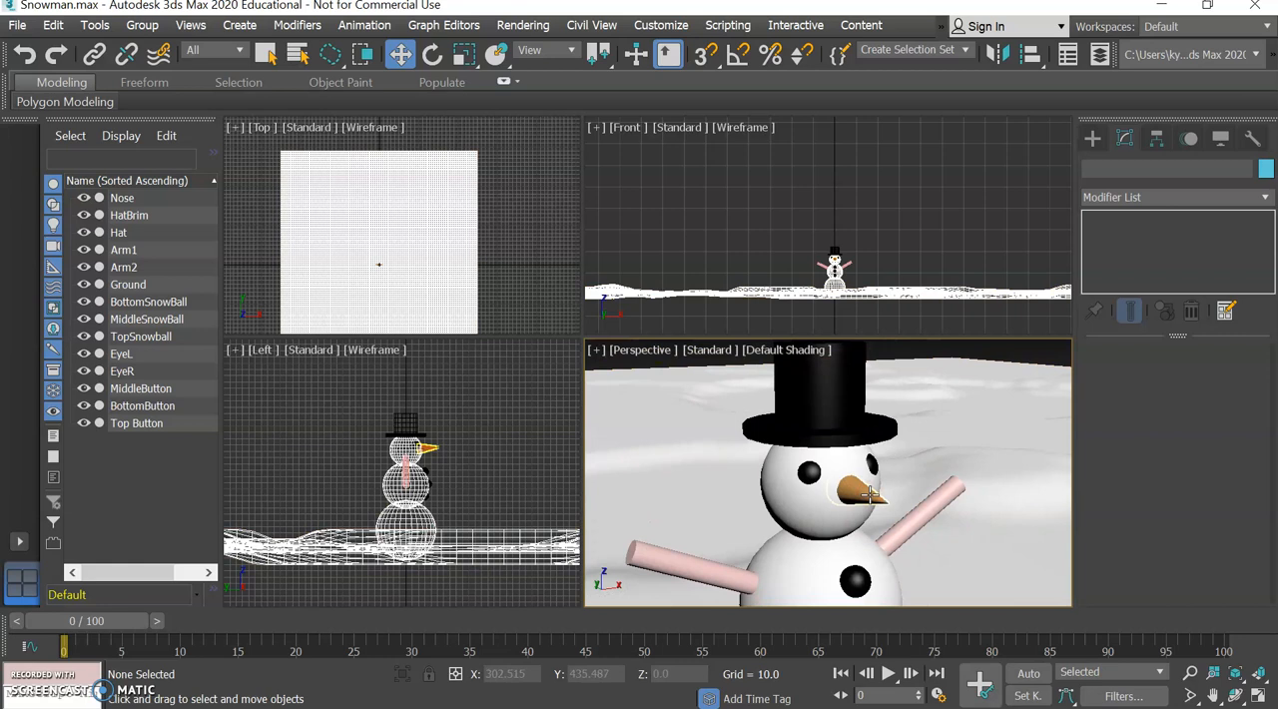
pyautogui.scroll(4, 870, 492)
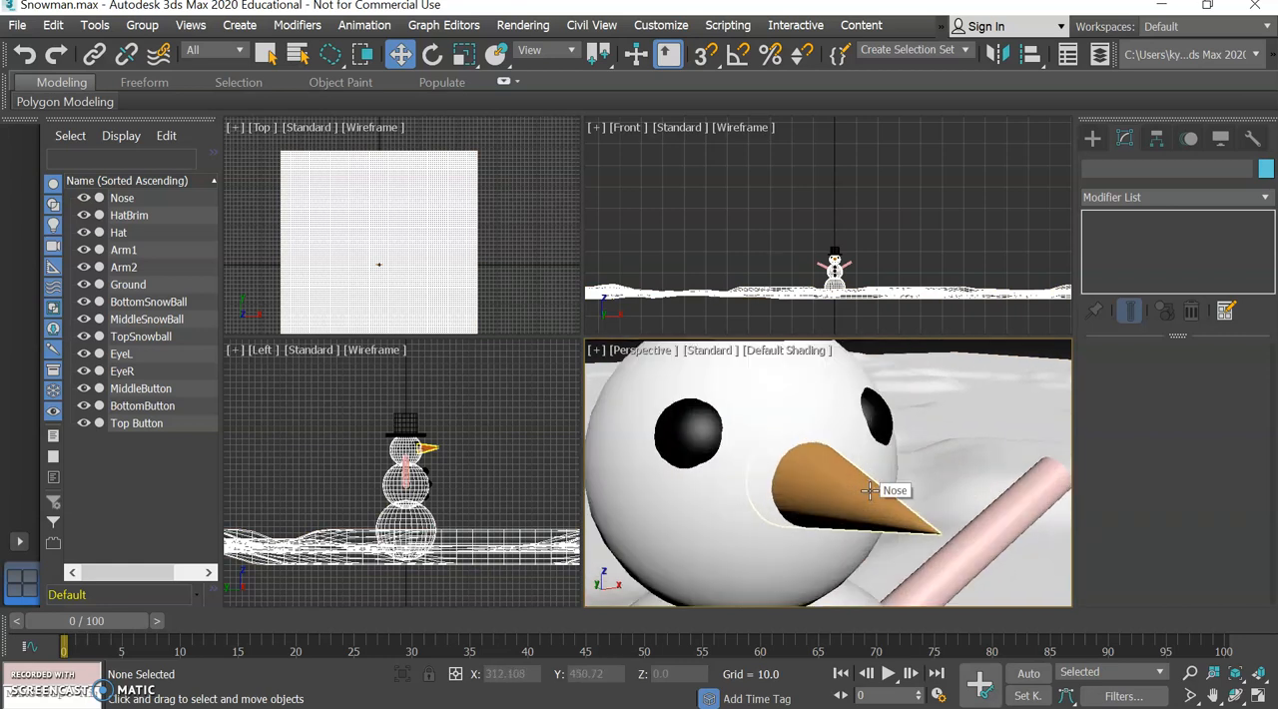
pyautogui.click(820, 504)
pyautogui.click(267, 54)
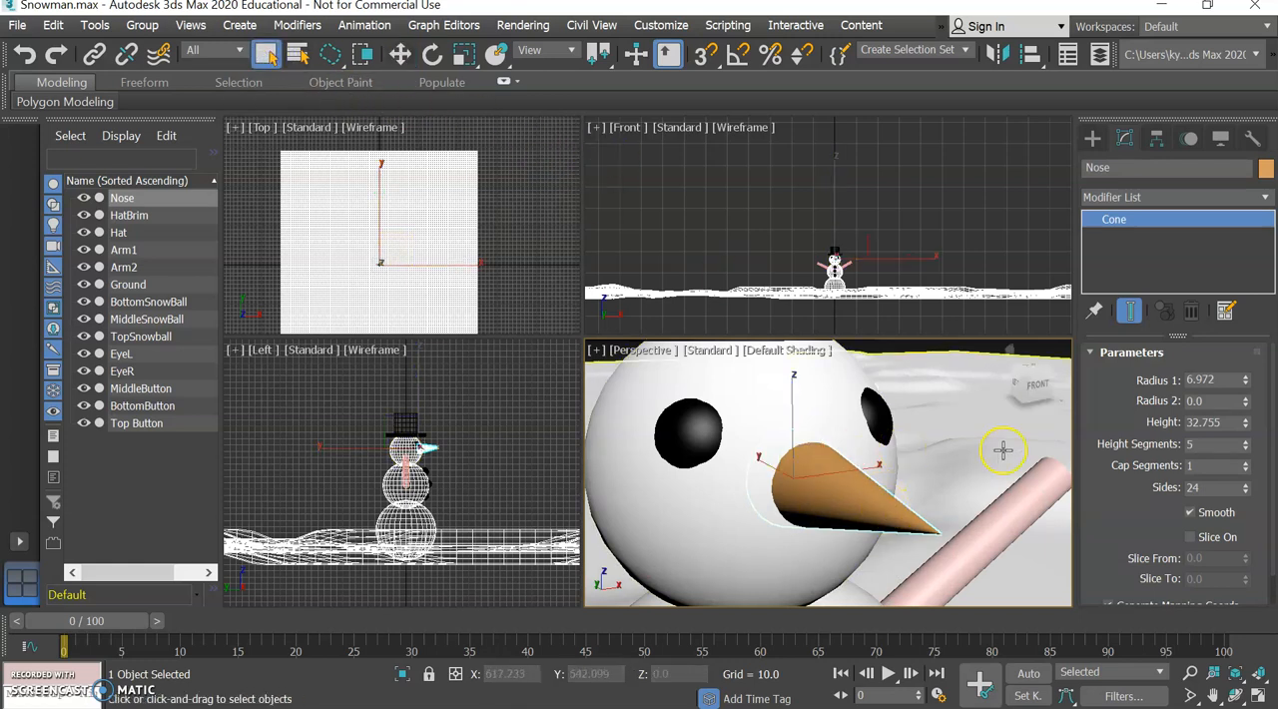
# Add an Edit Poly modifier to the Nose cone.
pyautogui.click(1126, 197)
pyautogui.scroll(-2, 1128, 157)
pyautogui.scroll(-9, 1130, 158)
pyautogui.scroll(-2, 1133, 154)
pyautogui.click(1131, 170)
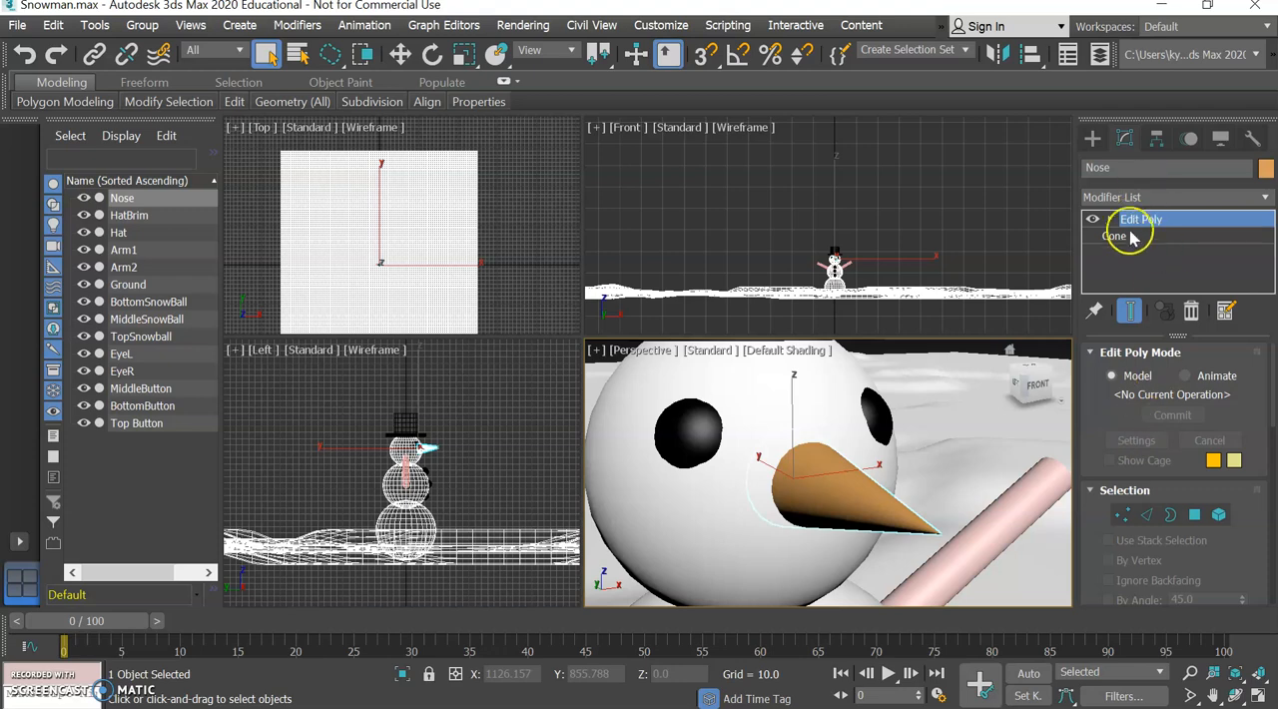
# Switch off the nose's Edit Poly effect, display Edged Faces in the Perspective view, and set the base Cone's Height Segments to 8.
pyautogui.moveTo(1038, 385); pyautogui.dragTo(1062, 393)
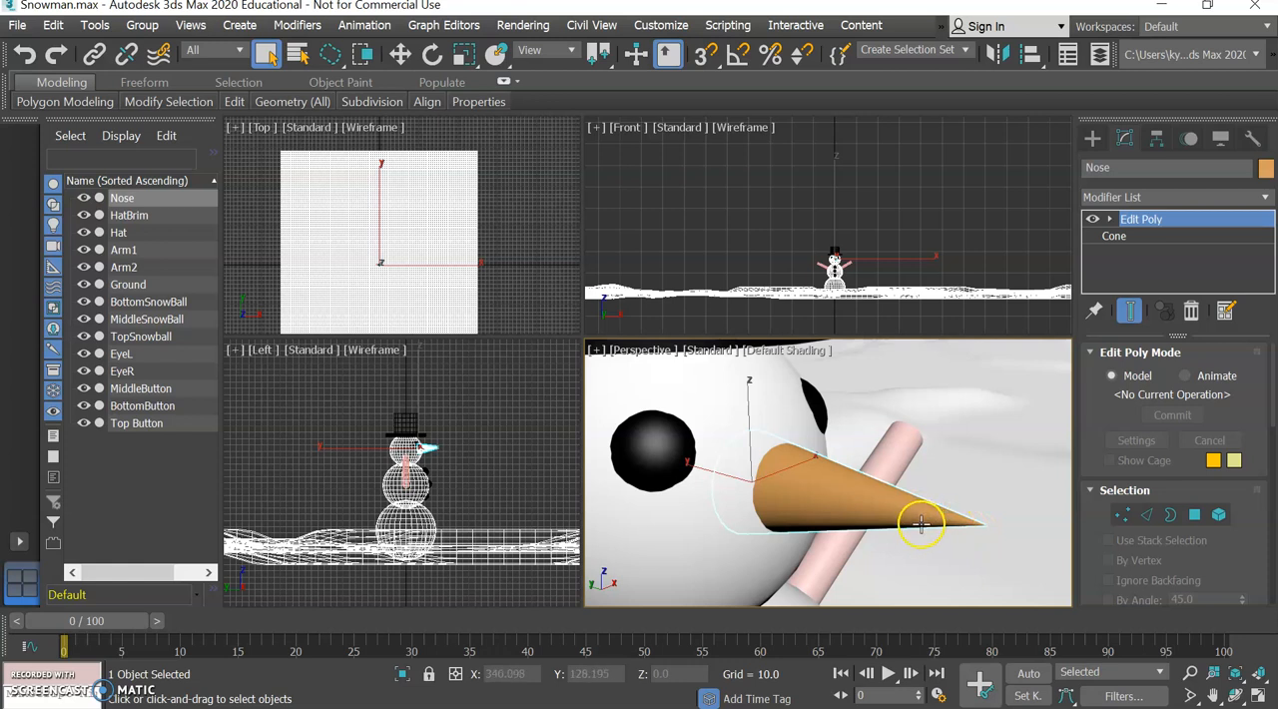
pyautogui.click(1092, 219)
pyautogui.click(1114, 236)
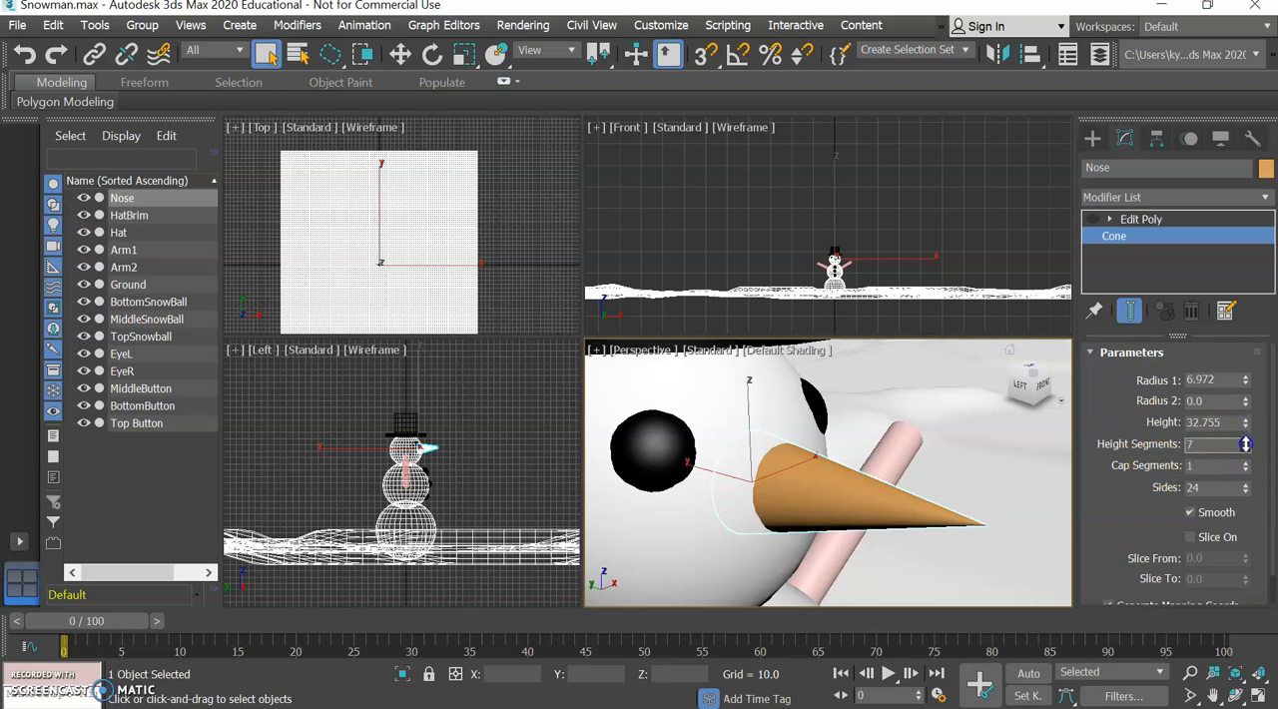
pyautogui.click(756, 353)
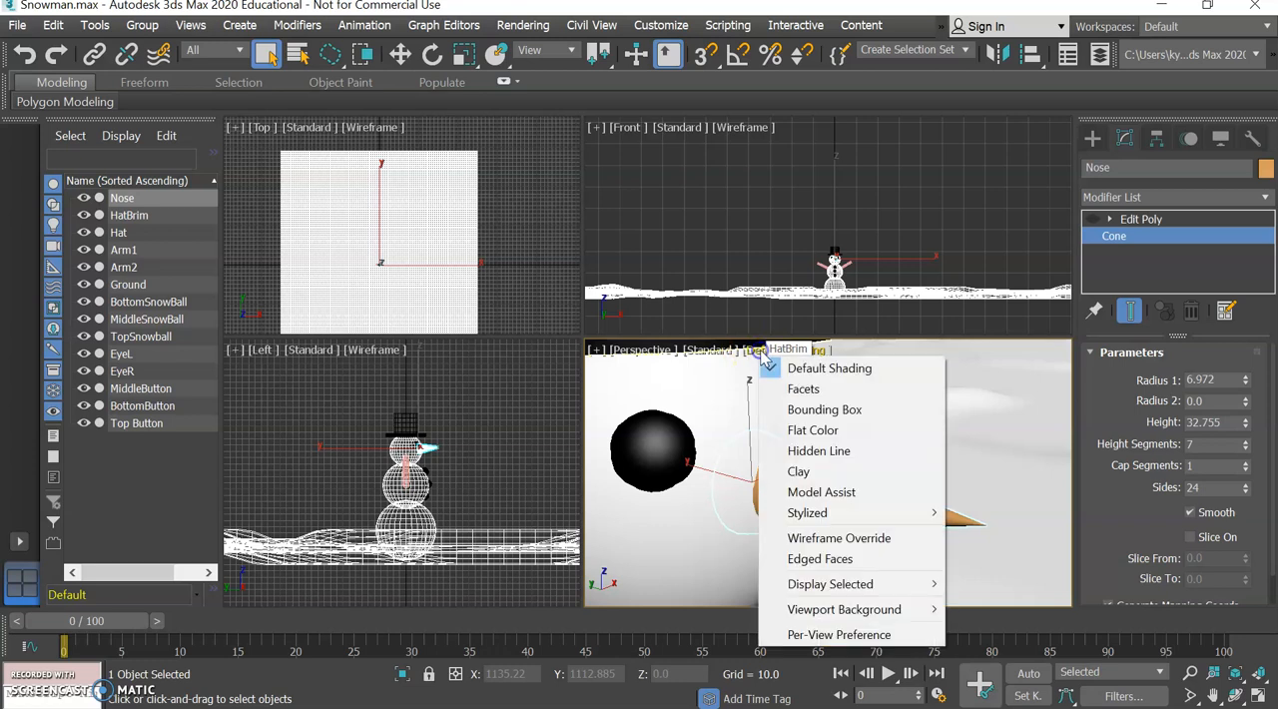
pyautogui.click(853, 562)
pyautogui.click(1245, 450)
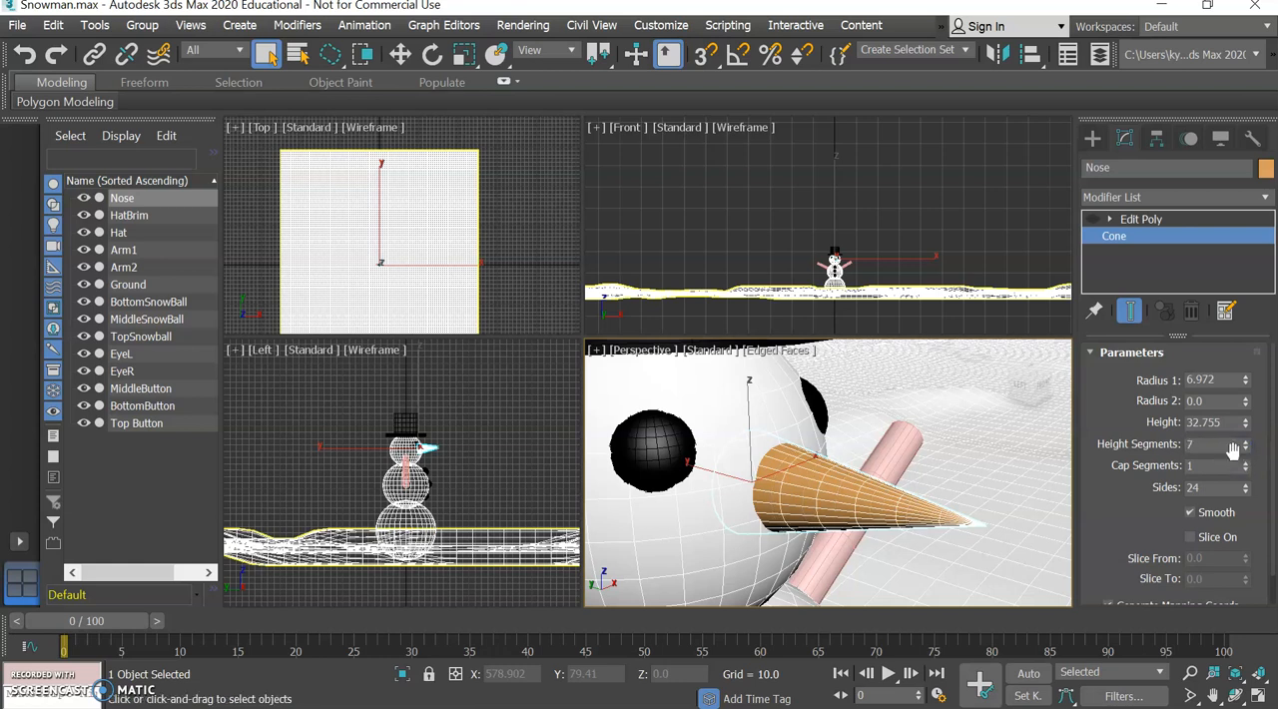
pyautogui.click(1246, 440)
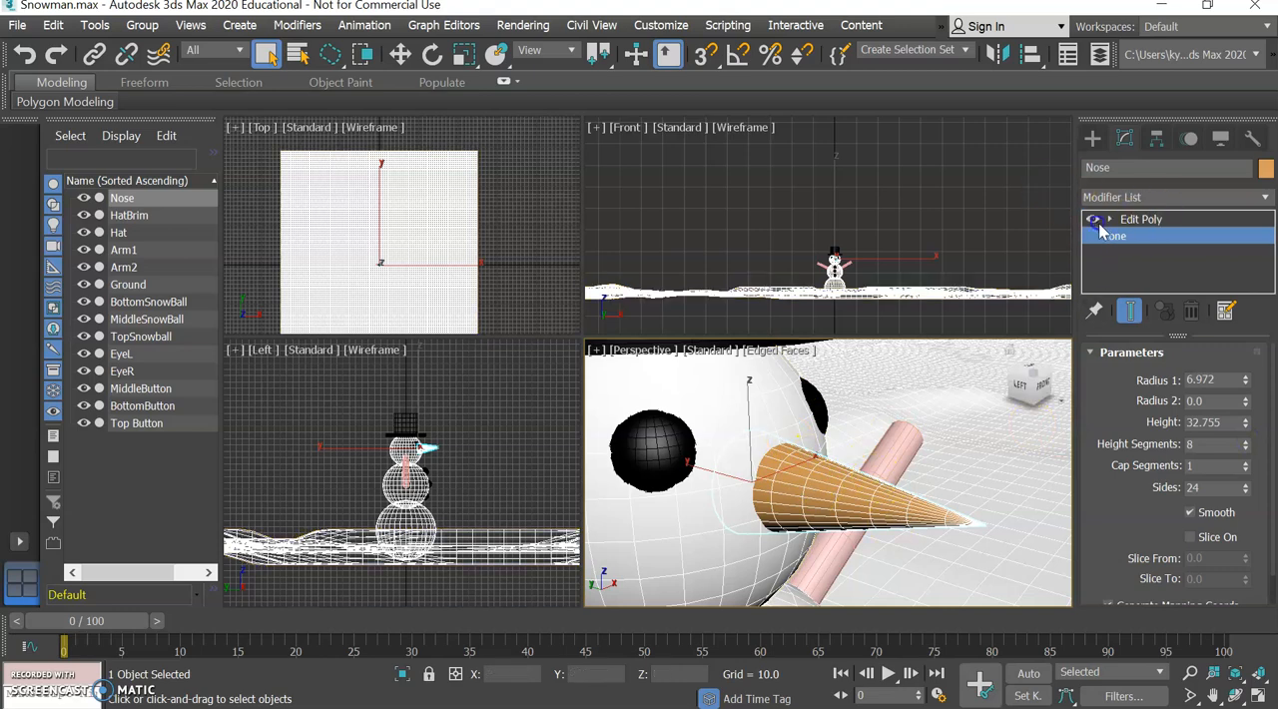
# Re-enable Edit Poly on the nose and select the full edge loop nearest the cone's base at Edge level.
pyautogui.click(1136, 221)
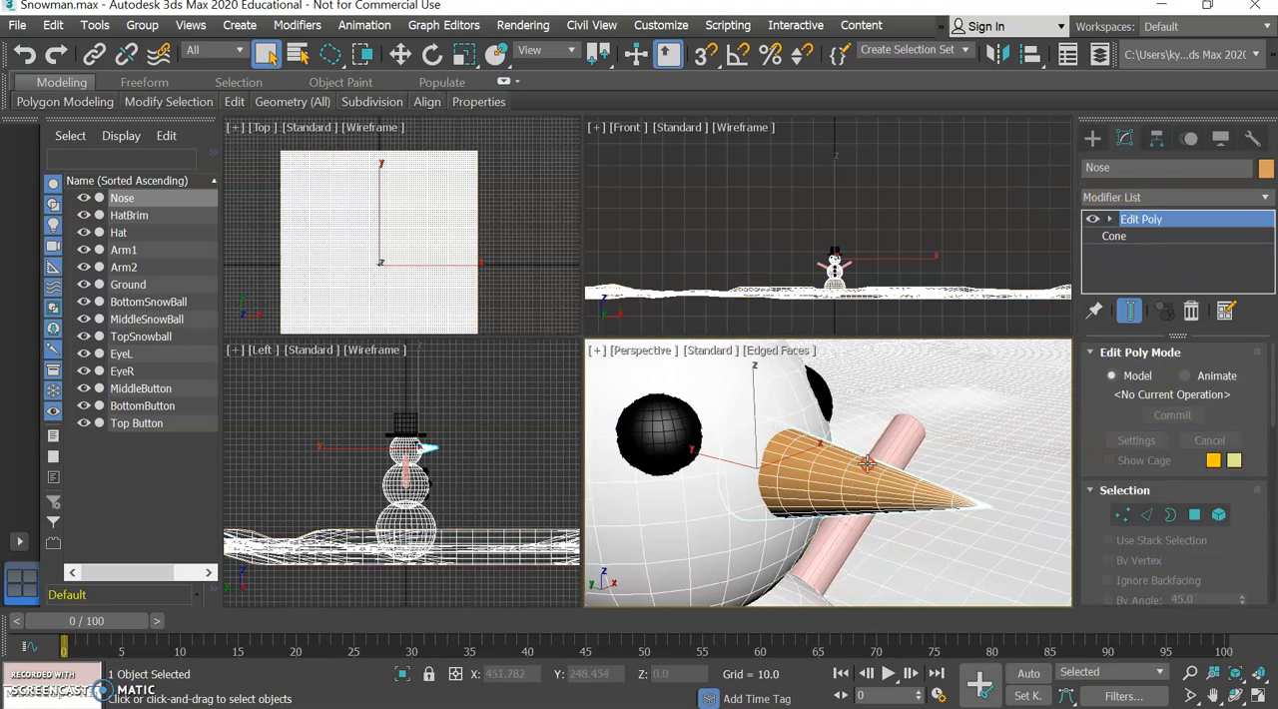
pyautogui.click(1146, 514)
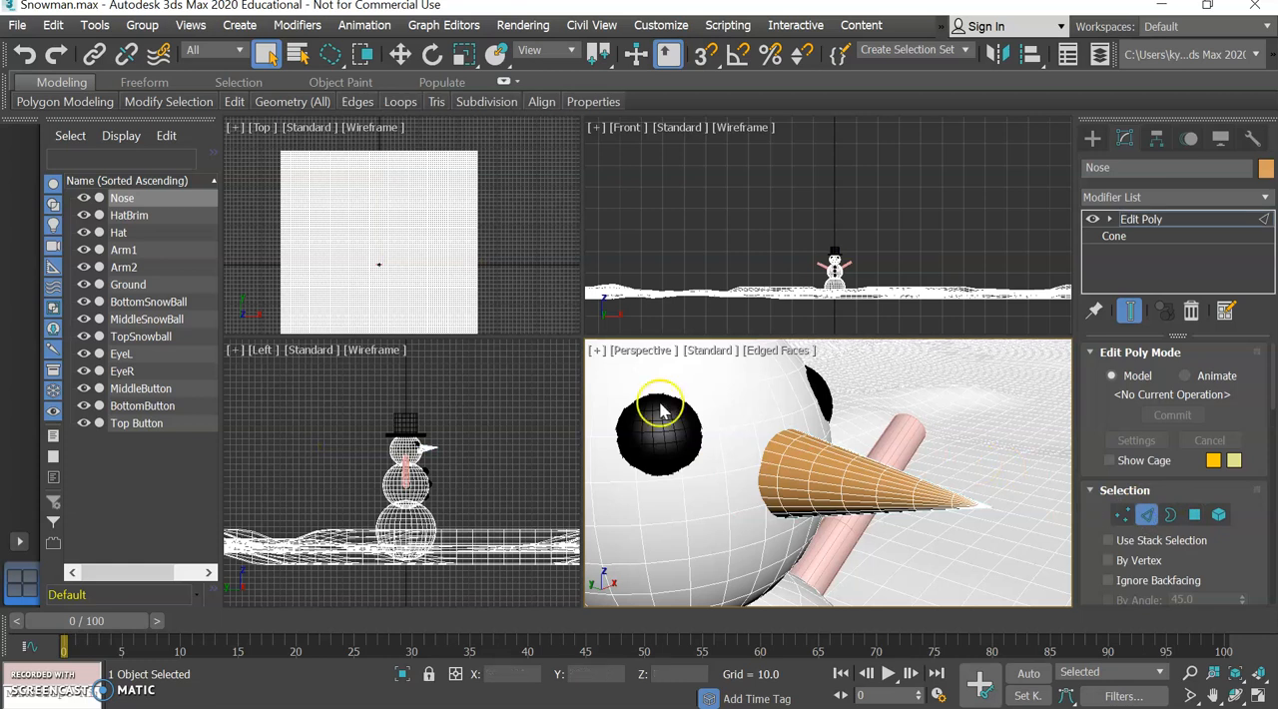
pyautogui.click(786, 451)
pyautogui.click(780, 460)
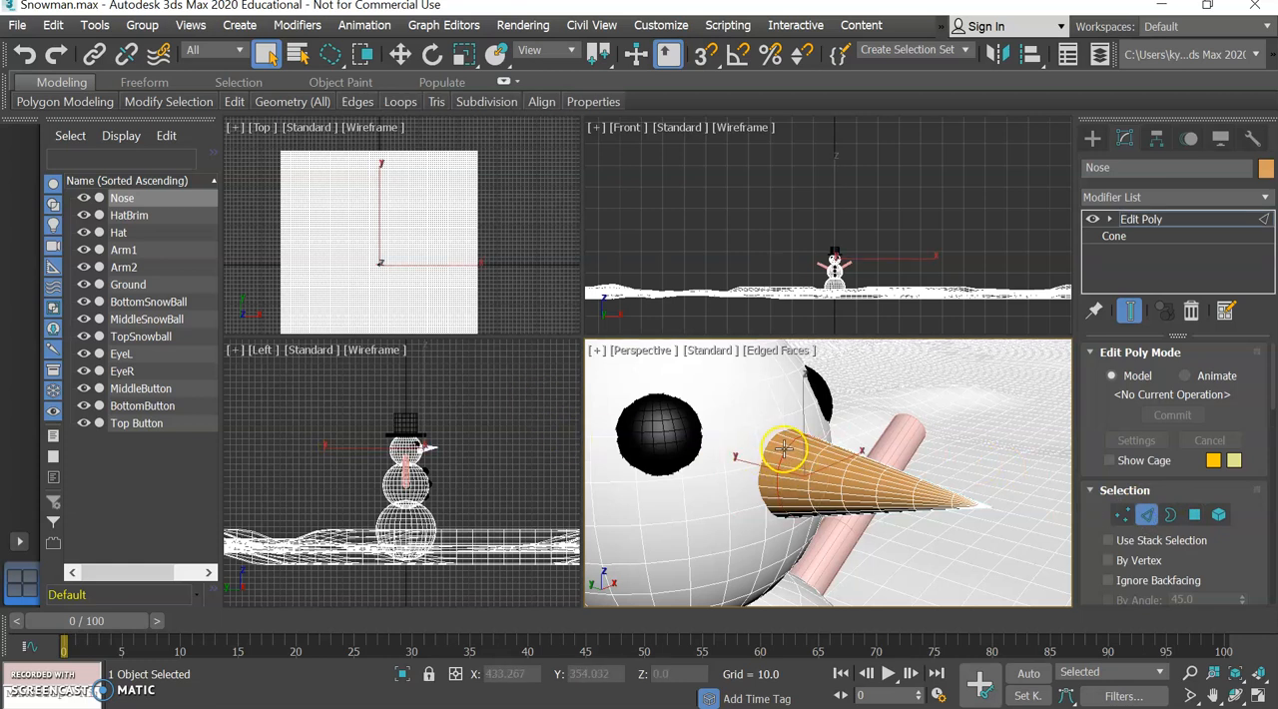
pyautogui.click(784, 451)
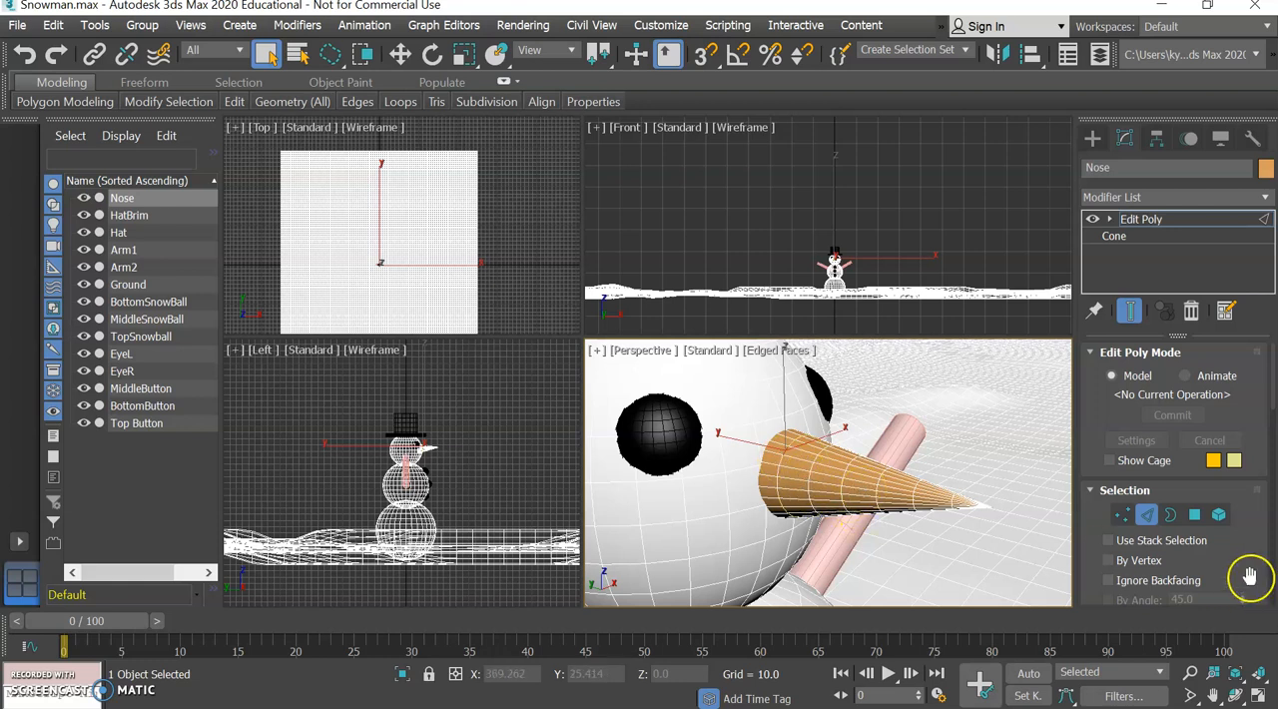
pyautogui.scroll(-2, 1219, 534)
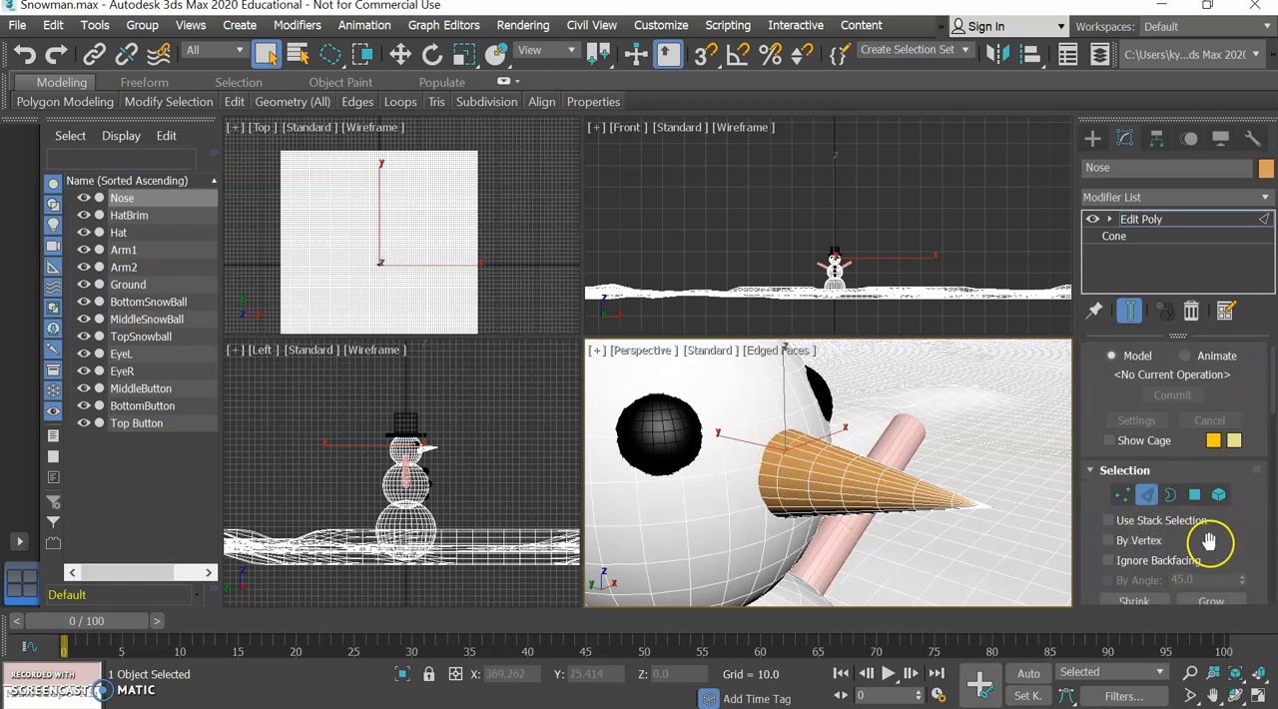
pyautogui.scroll(-1, 1222, 530)
pyautogui.click(1227, 562)
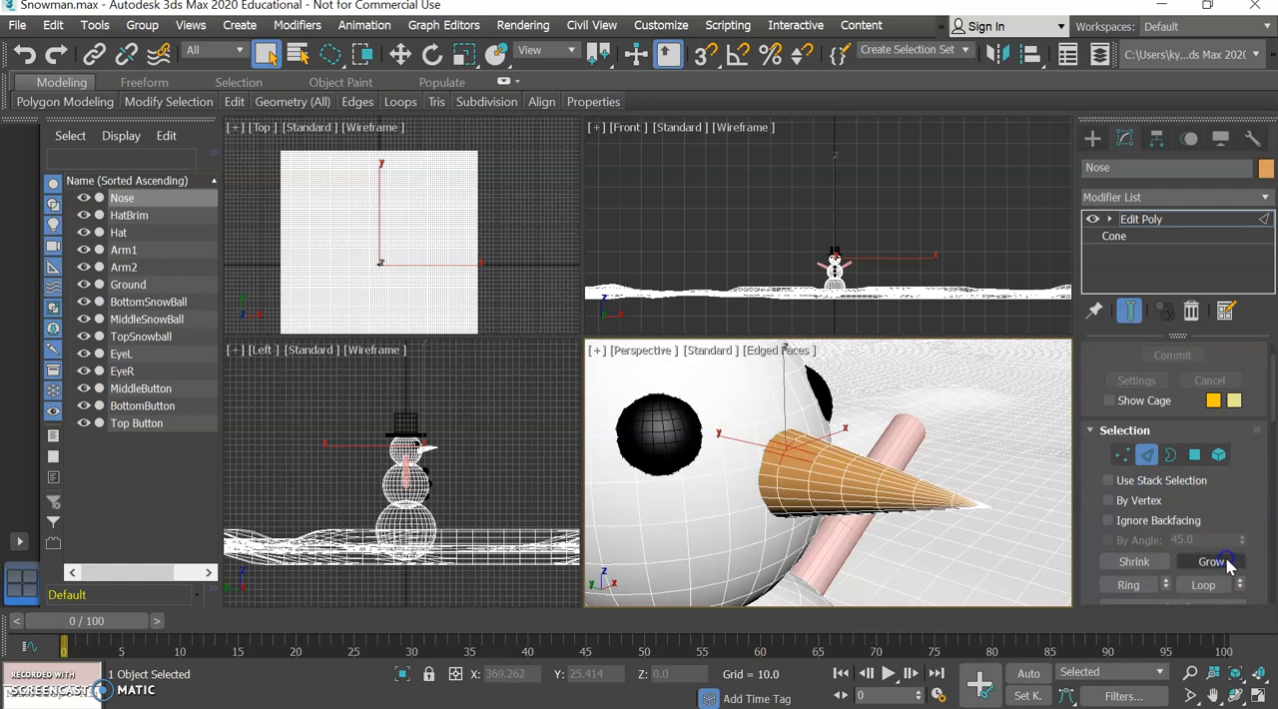
pyautogui.click(1226, 585)
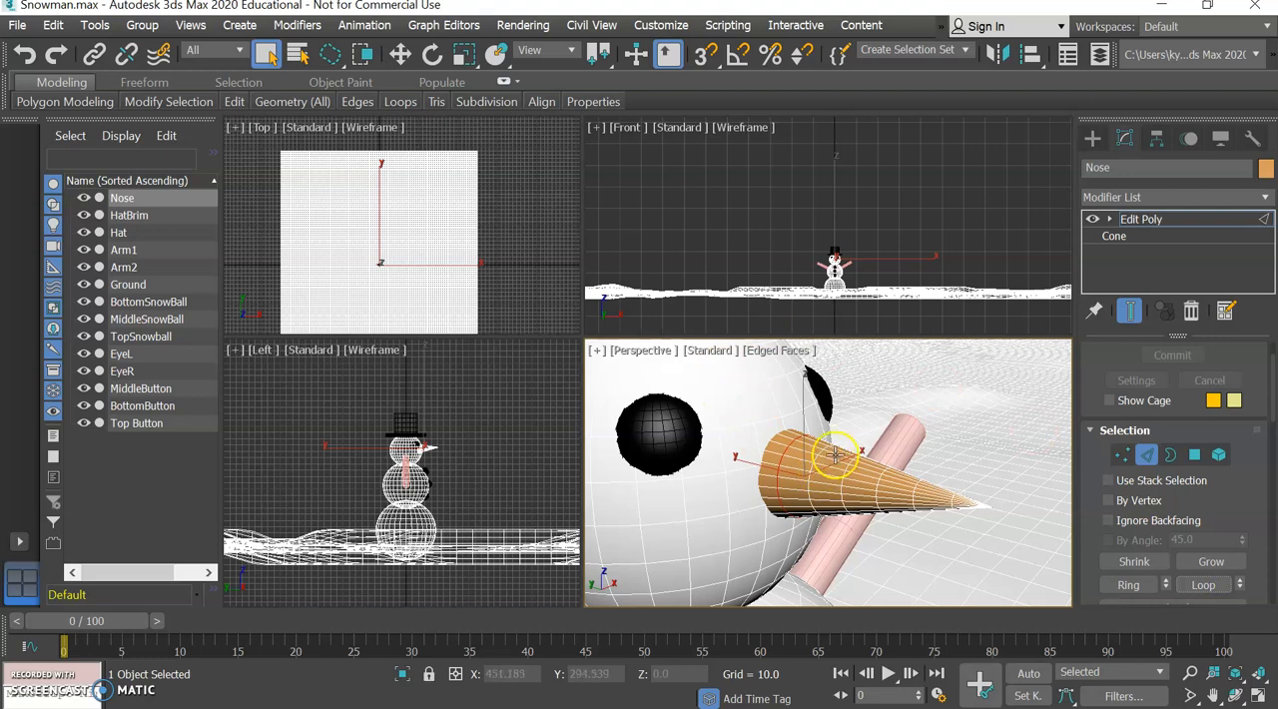
# Chamfer the selected edge loop near the nose's base with an amount of 1.0 and 2 segments.
pyautogui.scroll(-1, 854, 461)
pyautogui.moveTo(846, 464); pyautogui.dragTo(844, 448, button='middle')
pyautogui.scroll(2, 845, 449)
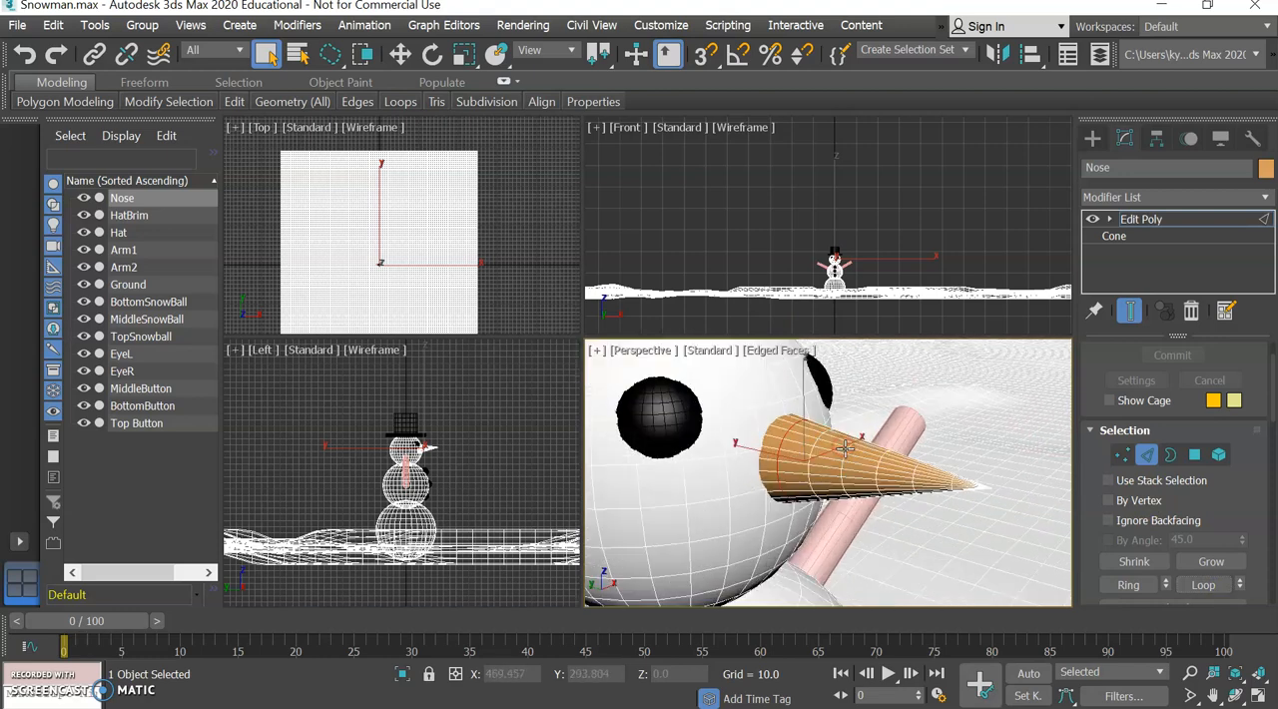
pyautogui.scroll(-5, 1236, 521)
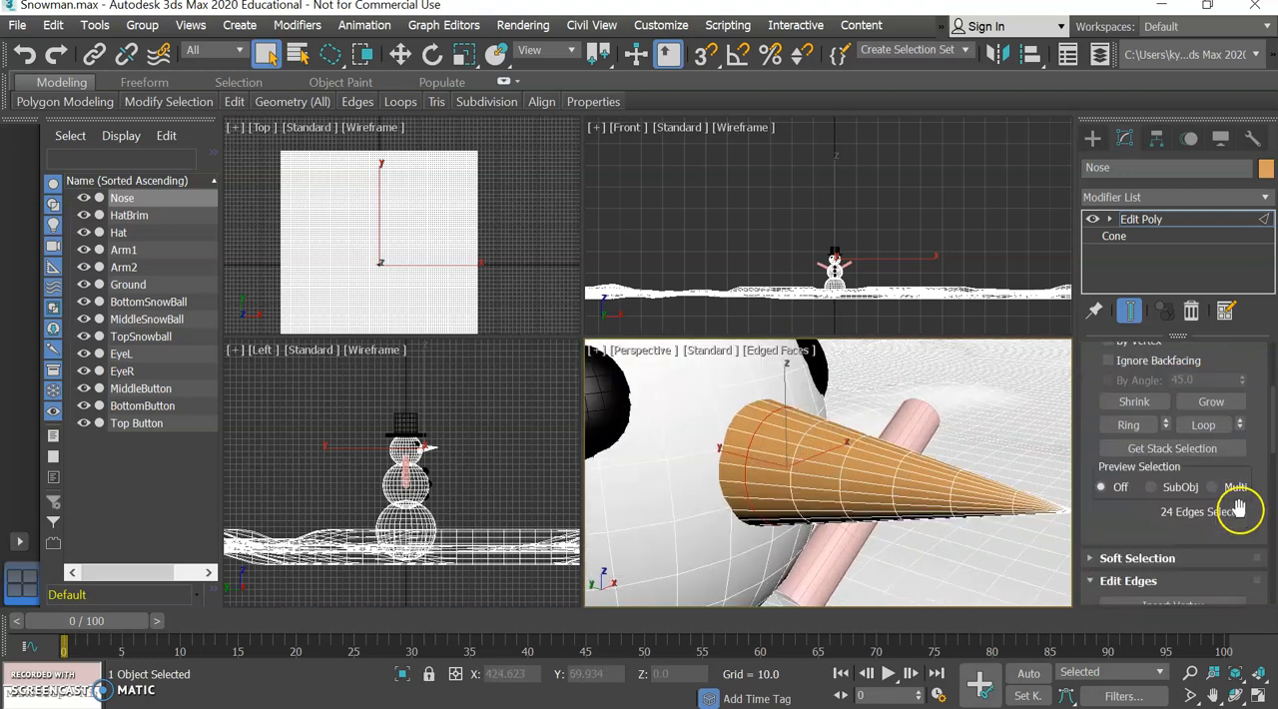
pyautogui.scroll(-1, 1237, 515)
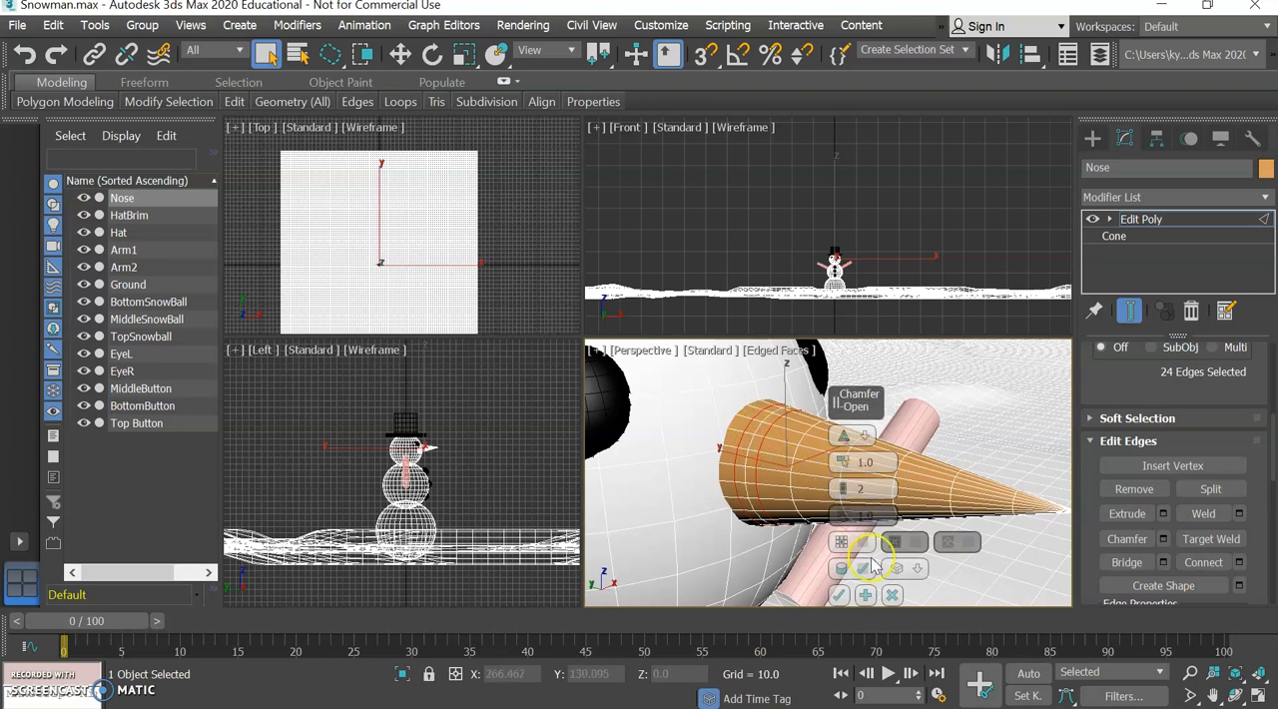
pyautogui.click(839, 594)
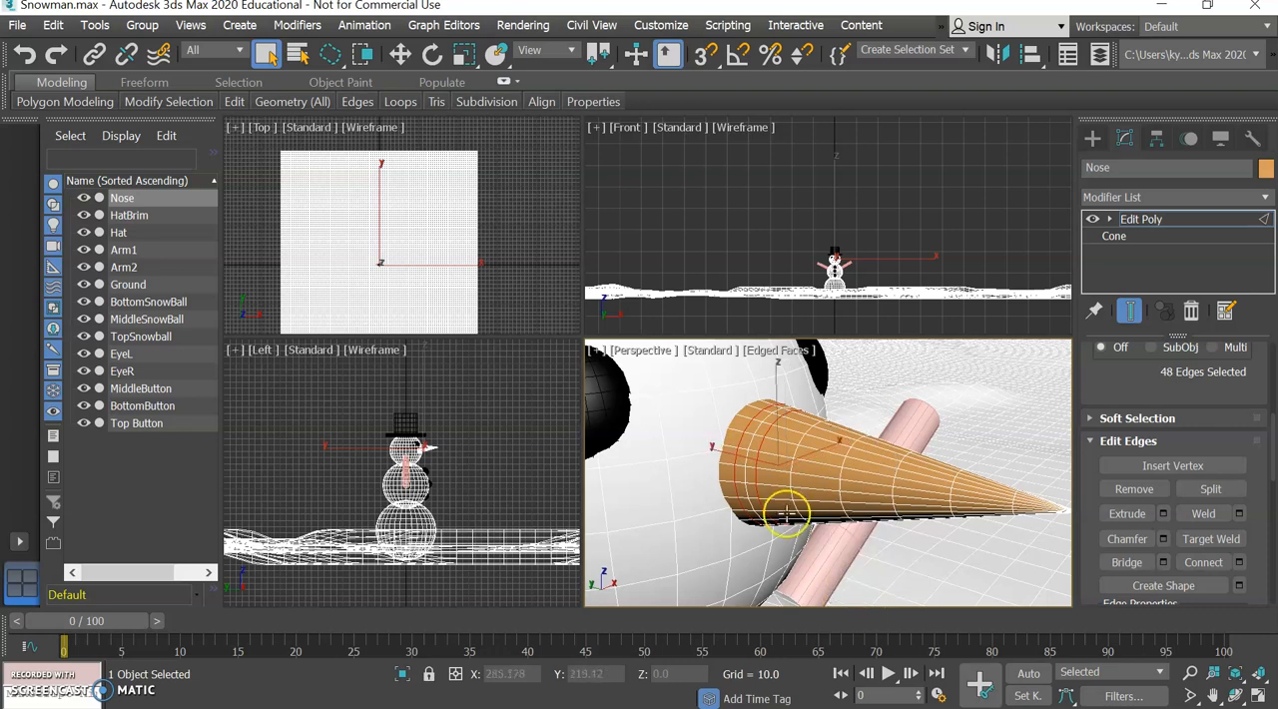
# Select the middle edge loop of the chamfer near the nose's base and scale it inward slightly to form a groove.
pyautogui.click(751, 442)
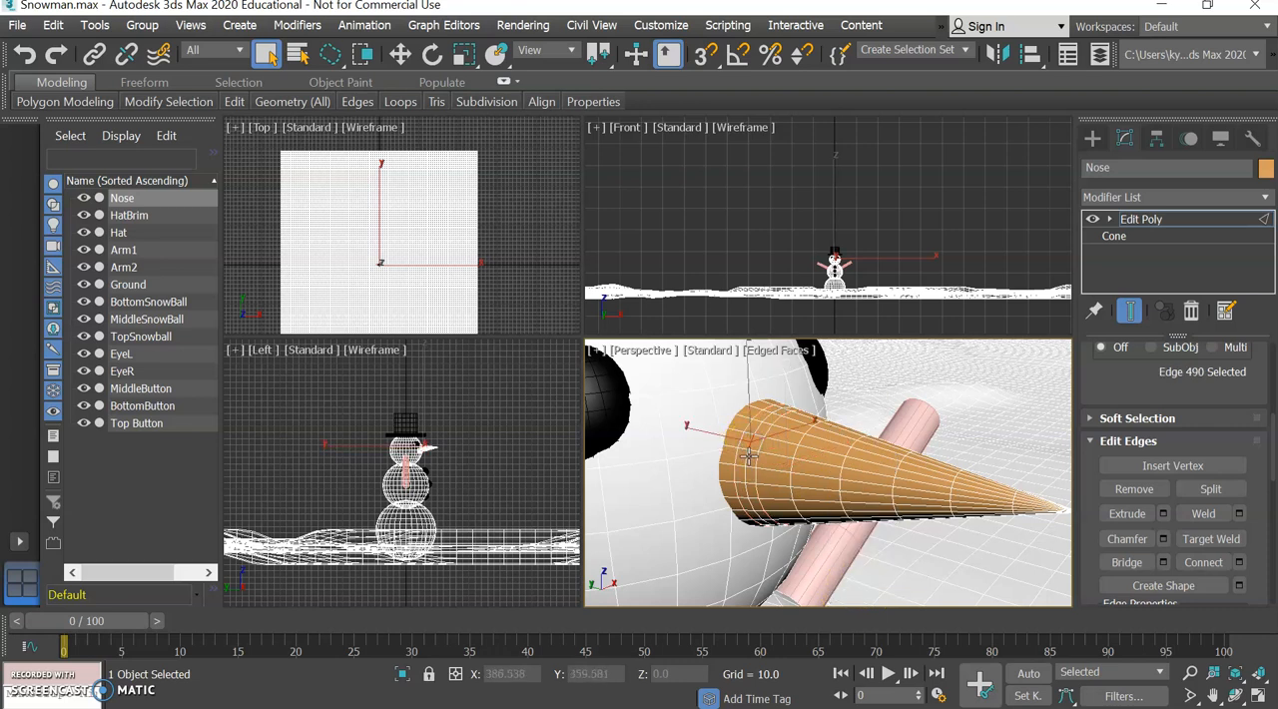
pyautogui.doubleClick(744, 454)
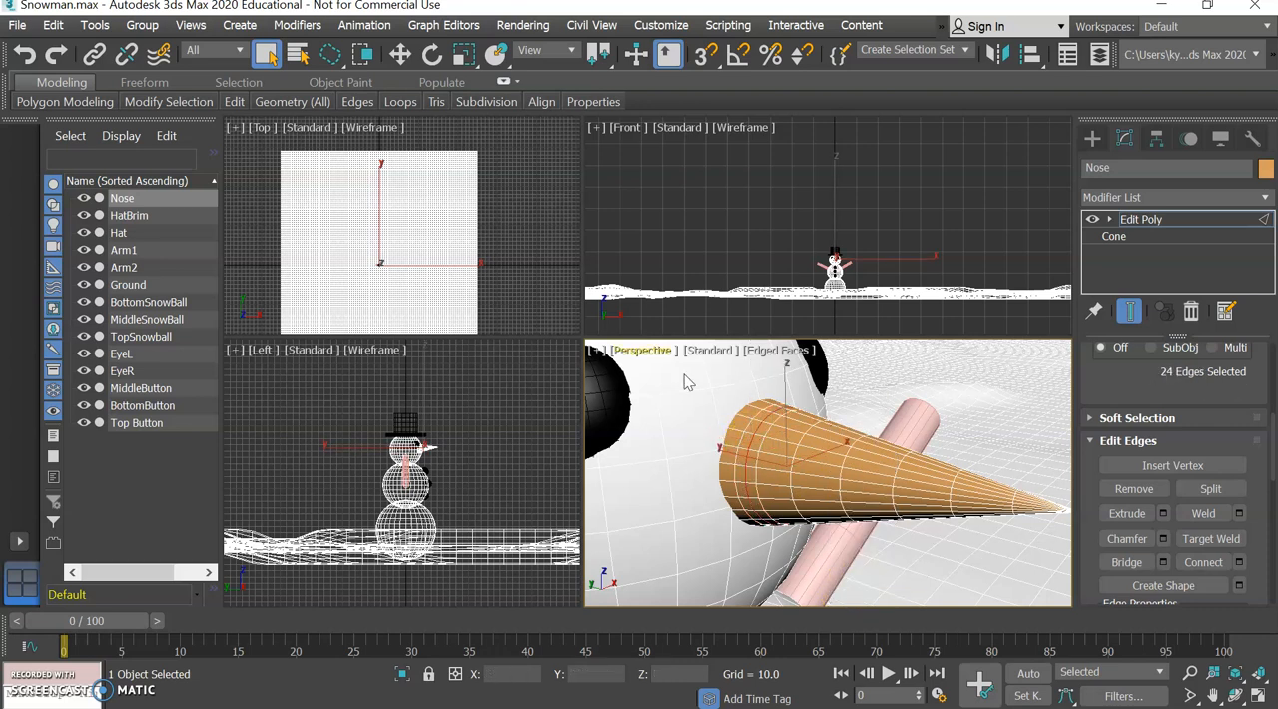
pyautogui.click(463, 54)
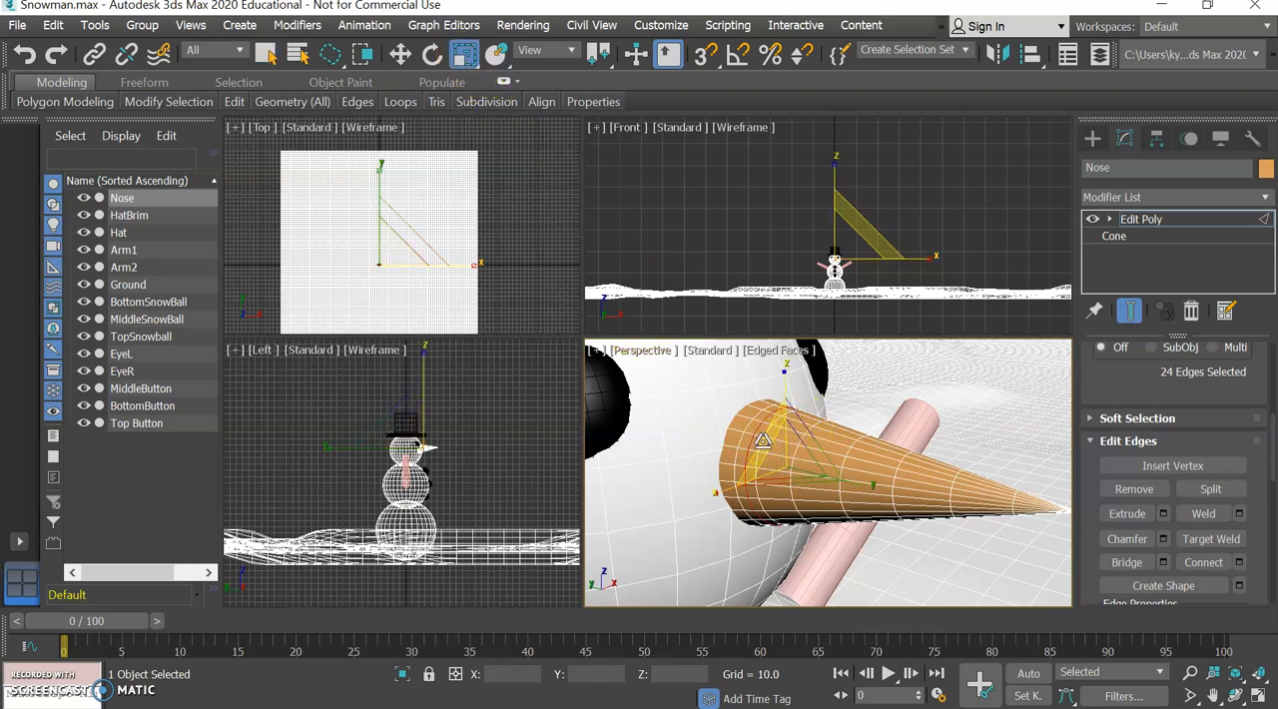
pyautogui.moveTo(760, 440); pyautogui.dragTo(768, 440)
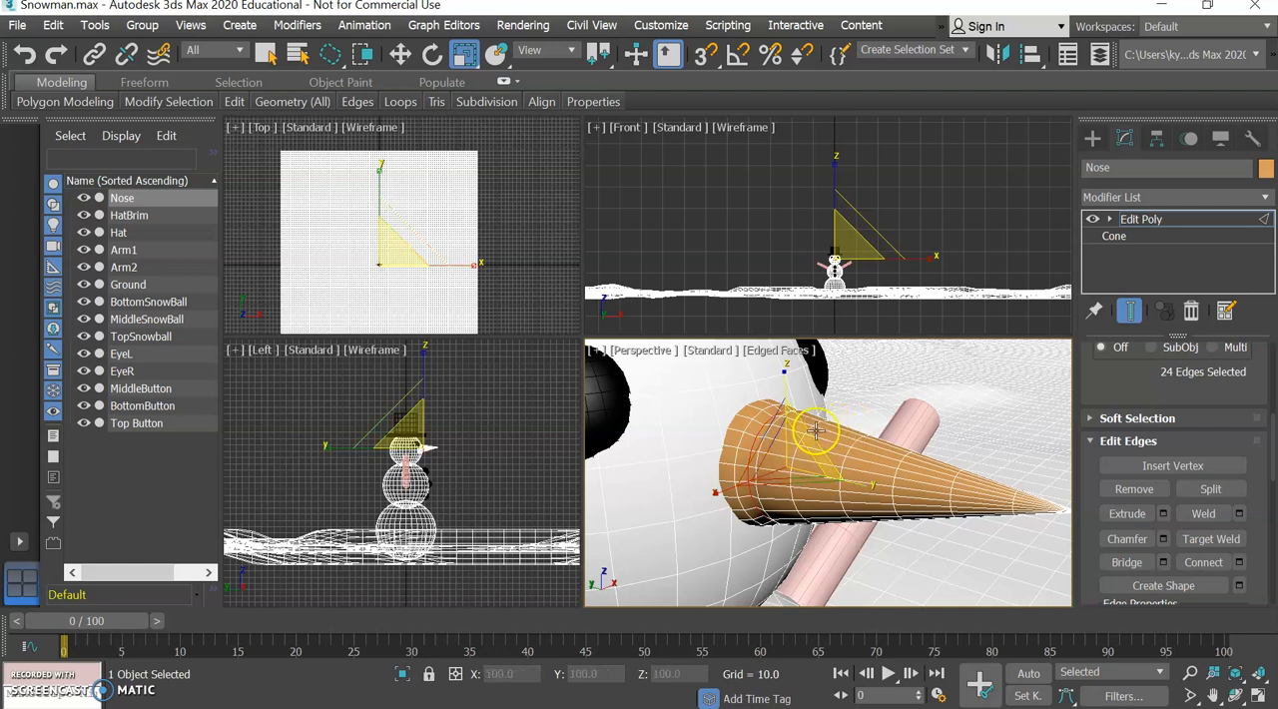
pyautogui.click(265, 54)
# Select another edge loop farther toward the nose's tip and chamfer it by 0.531 with 2 segments.
pyautogui.click(810, 430)
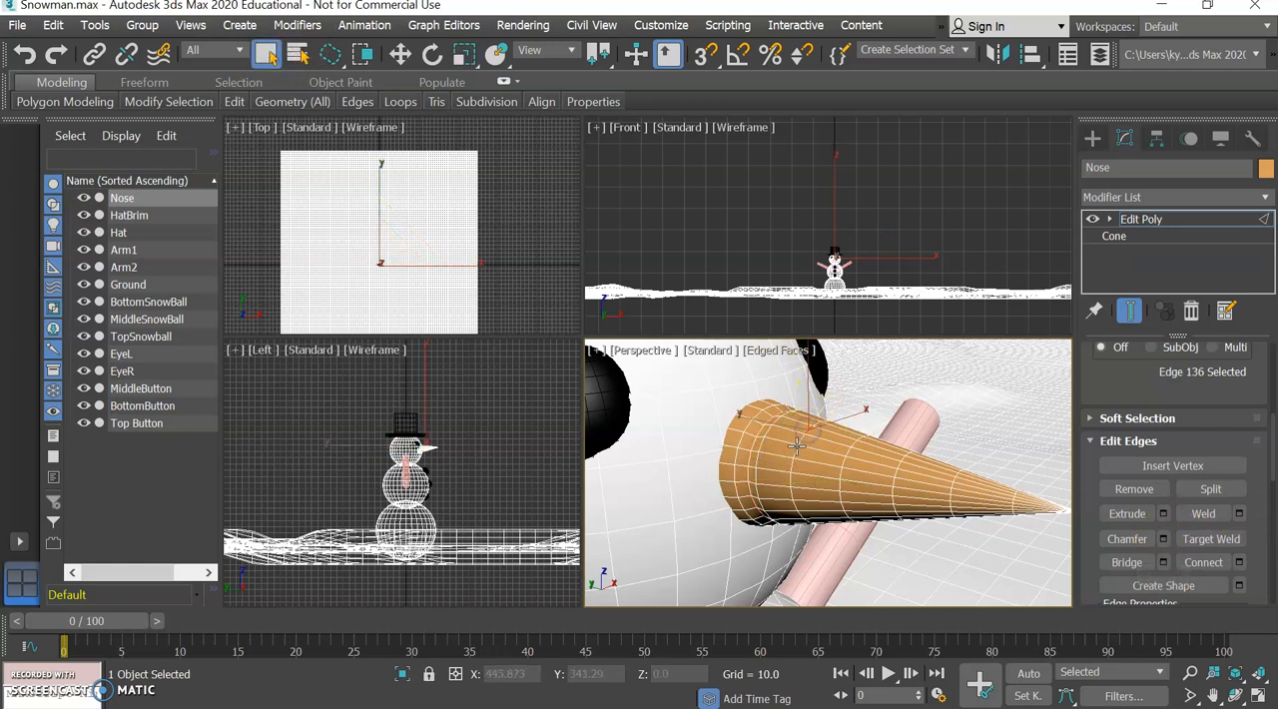
pyautogui.doubleClick(797, 445)
pyautogui.click(1163, 540)
pyautogui.moveTo(843, 457); pyautogui.dragTo(844, 468)
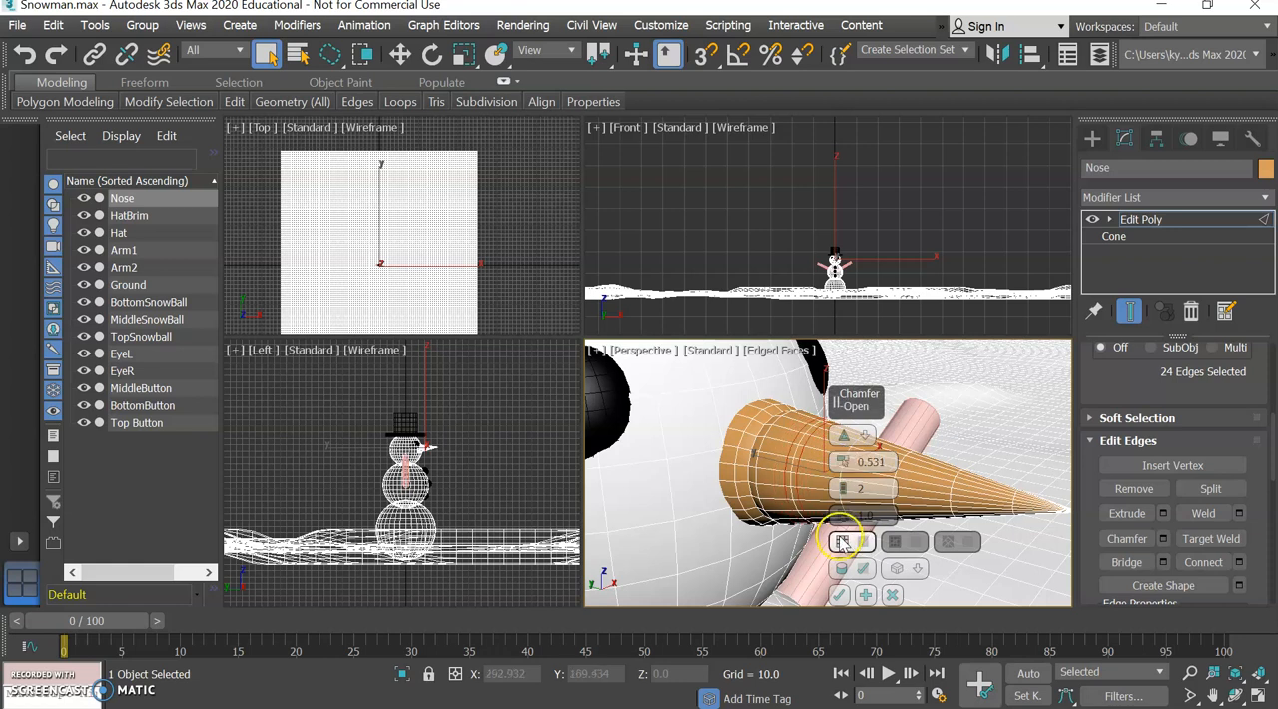
pyautogui.click(839, 595)
# Select the middle edge loop of the second chamfer and scale it inward slightly to form another groove.
pyautogui.click(793, 450)
pyautogui.doubleClick(792, 469)
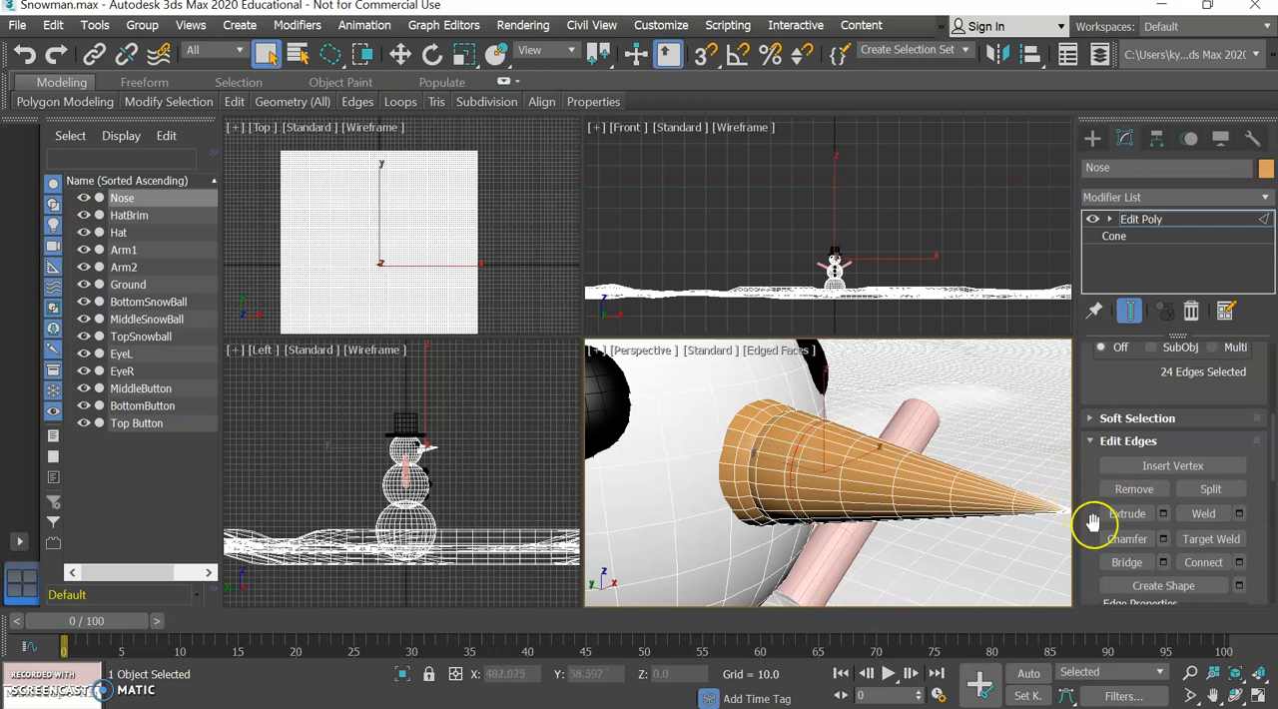
pyautogui.click(1164, 539)
pyautogui.hotkey('ctrl', 'z')
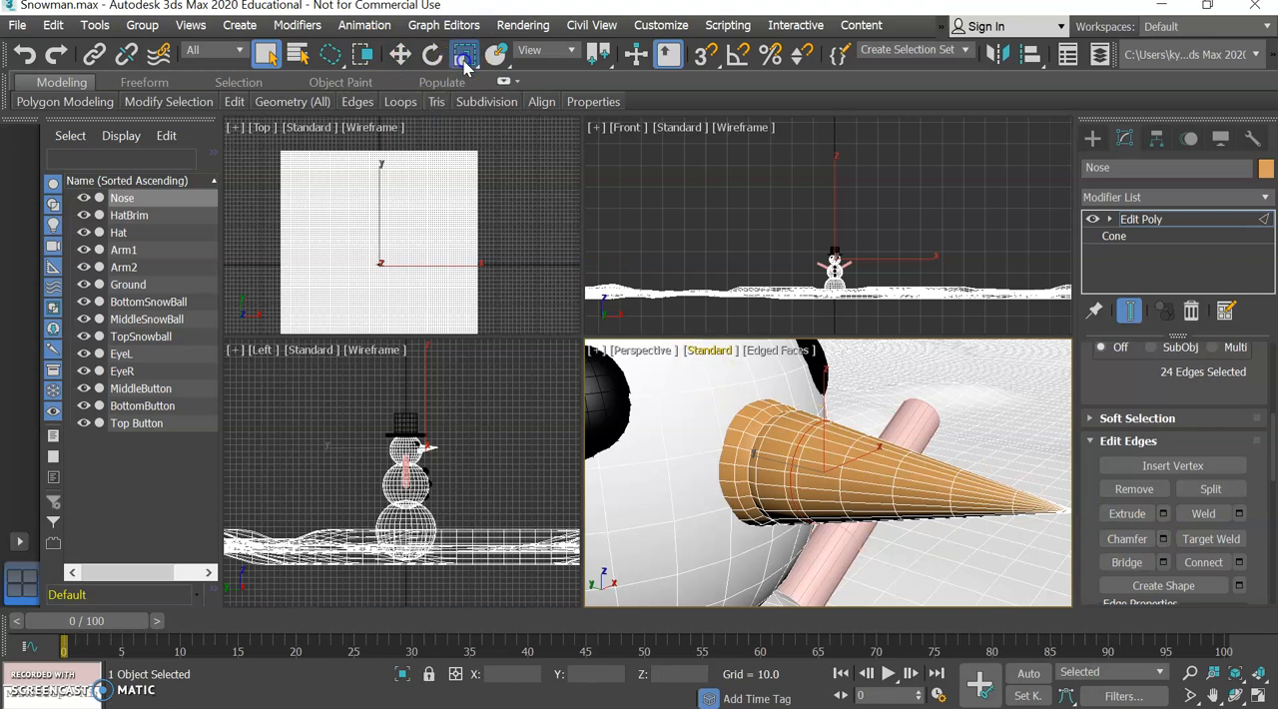
pyautogui.click(465, 54)
pyautogui.moveTo(806, 458); pyautogui.dragTo(806, 463)
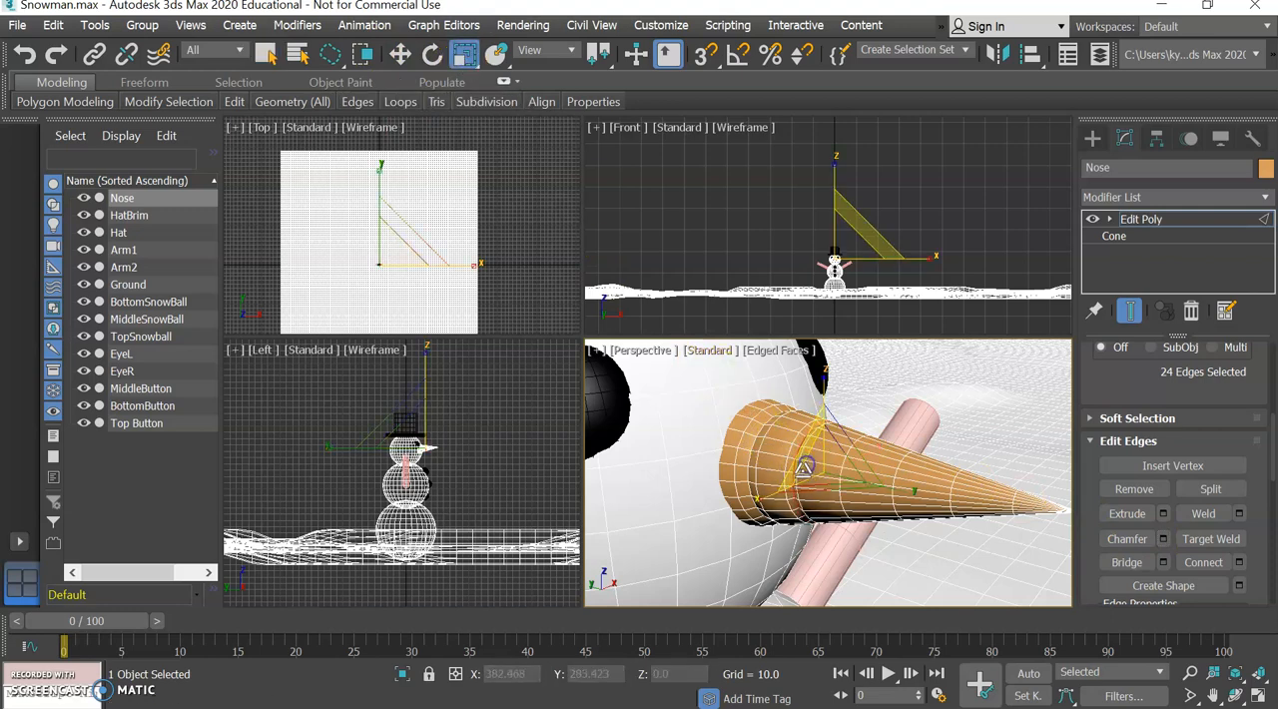
pyautogui.click(888, 477)
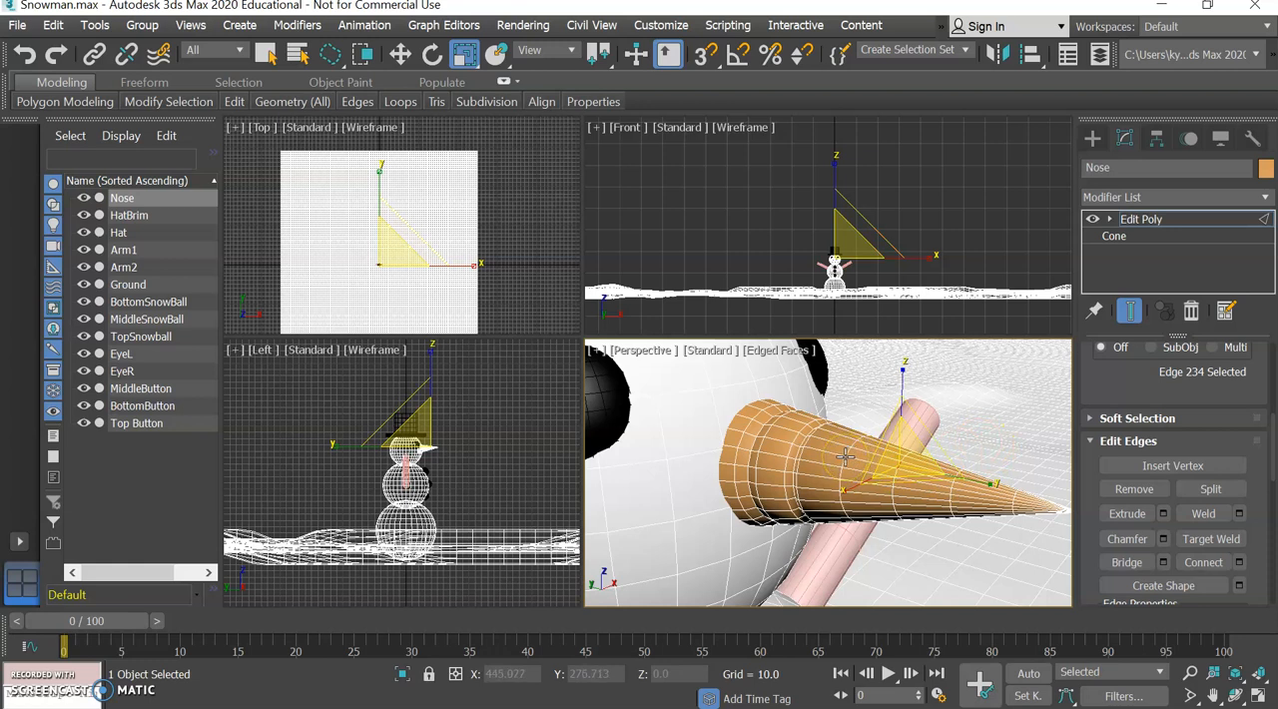
pyautogui.click(909, 513)
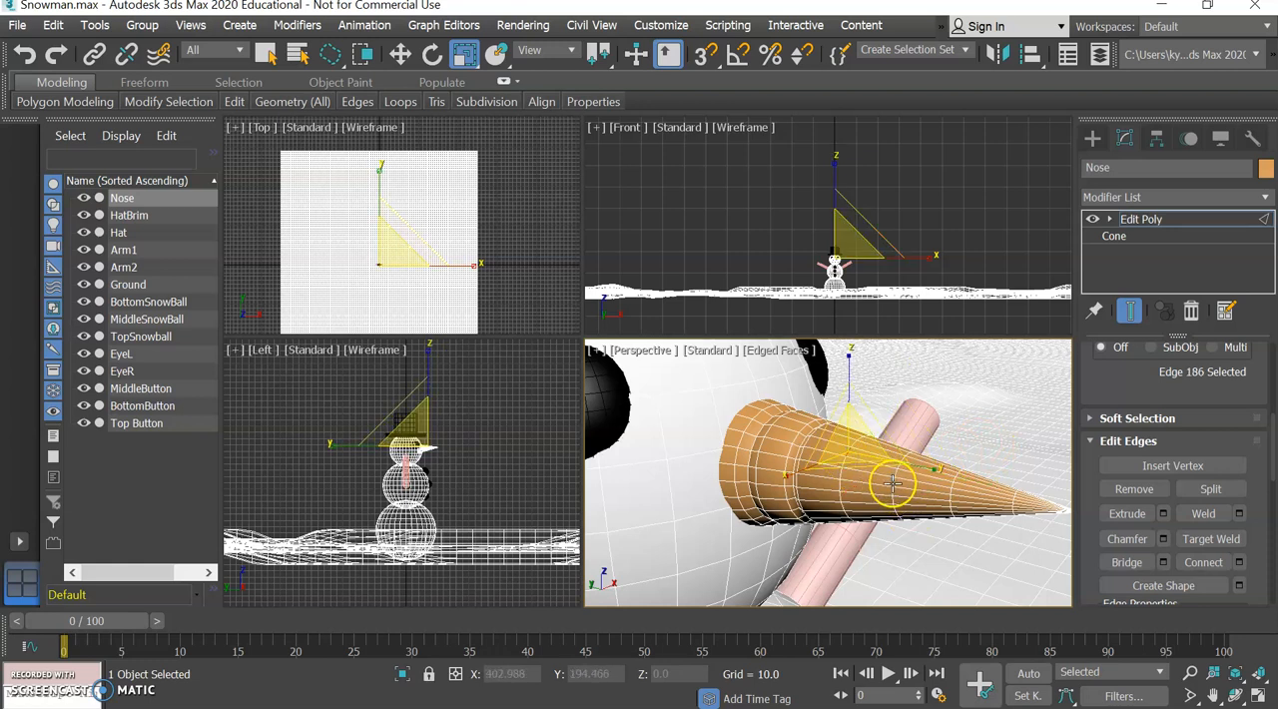
pyautogui.click(891, 483)
pyautogui.moveTo(1025, 515); pyautogui.dragTo(958, 497, button='middle')
pyautogui.scroll(1, 959, 498)
pyautogui.scroll(-1, 963, 502)
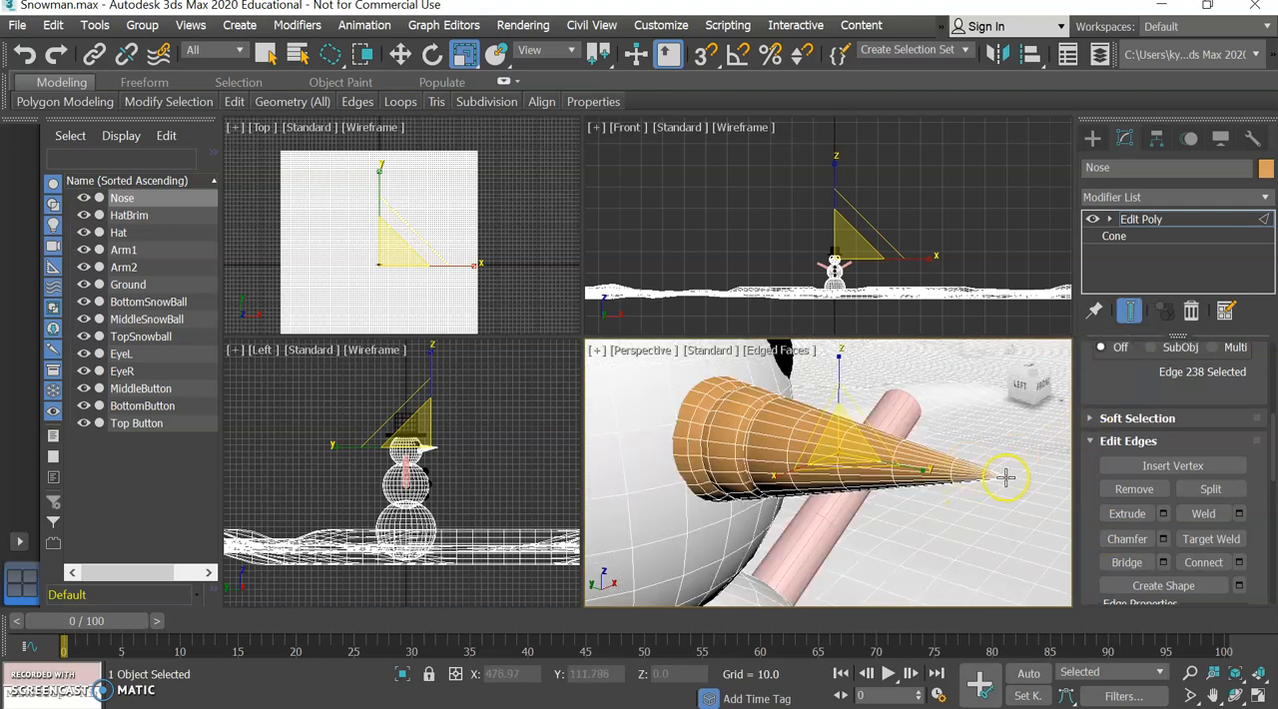
# Delete the single vertex at the very tip of the nose to leave the end open.
pyautogui.moveTo(475, 439); pyautogui.dragTo(448, 437, button='middle')
pyautogui.scroll(4, 450, 443)
pyautogui.scroll(4, 452, 457)
pyautogui.moveTo(306, 437); pyautogui.dragTo(508, 513, button='middle')
pyautogui.scroll(4, 486, 523)
pyautogui.moveTo(333, 490); pyautogui.dragTo(367, 503, button='middle')
pyautogui.moveTo(1133, 359); pyautogui.dragTo(1158, 552)
pyautogui.click(1121, 412)
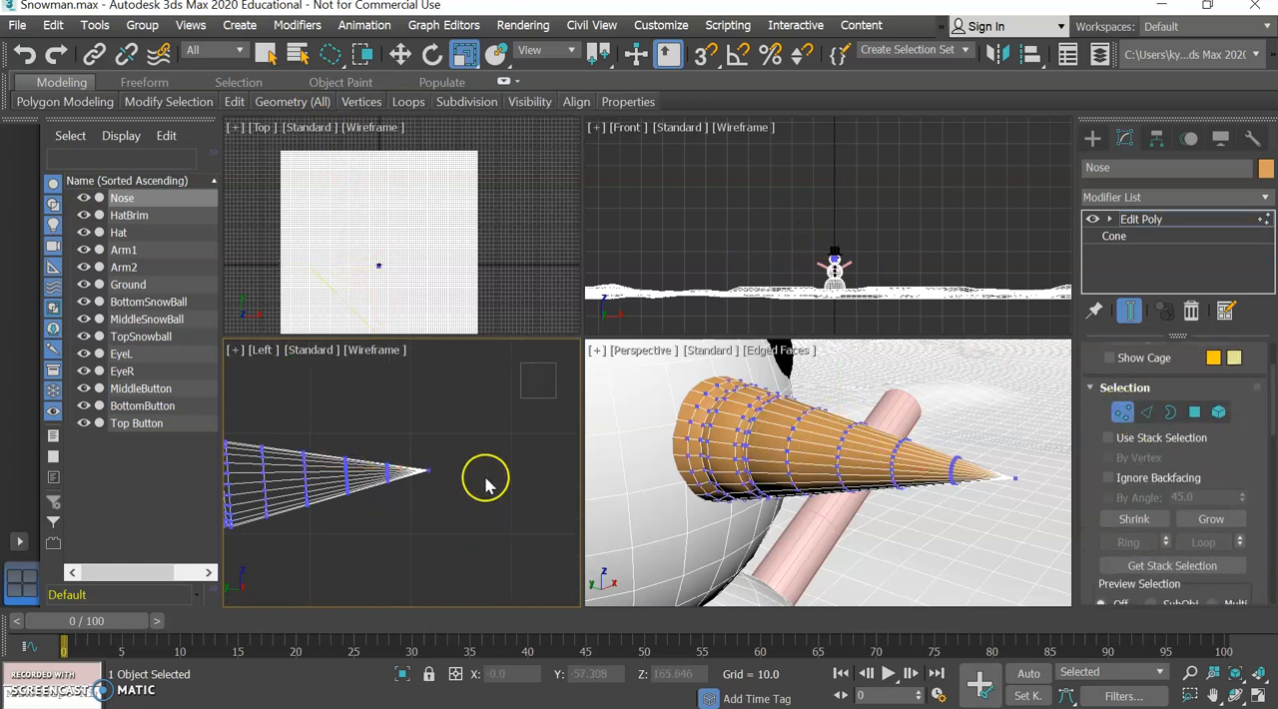
pyautogui.click(424, 477)
pyautogui.press('Delete')
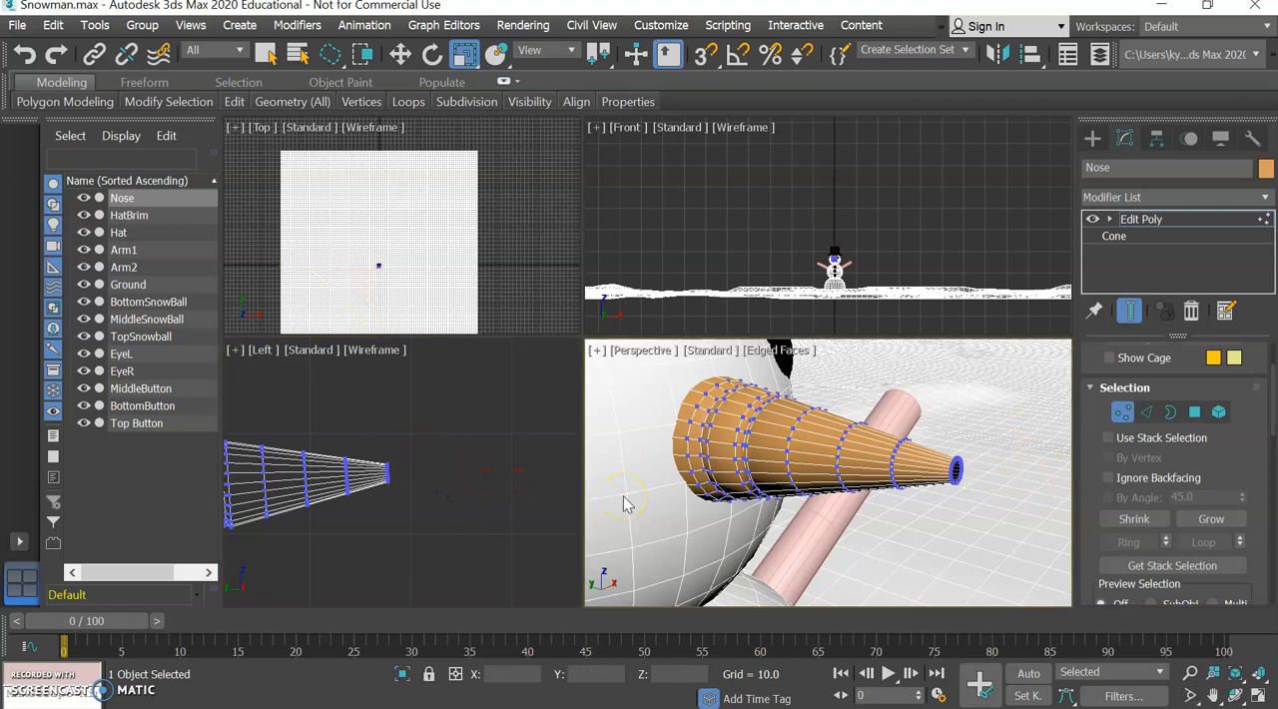
# Select the open border at the nose's tip and cap it to make a blunt end.
pyautogui.moveTo(920, 513)
pyautogui.mouseDown(button='middle')
pyautogui.moveTo(806, 499)
pyautogui.moveTo(907, 522)
pyautogui.moveTo(900, 506)
pyautogui.moveTo(909, 519)
pyautogui.mouseUp(button='middle')
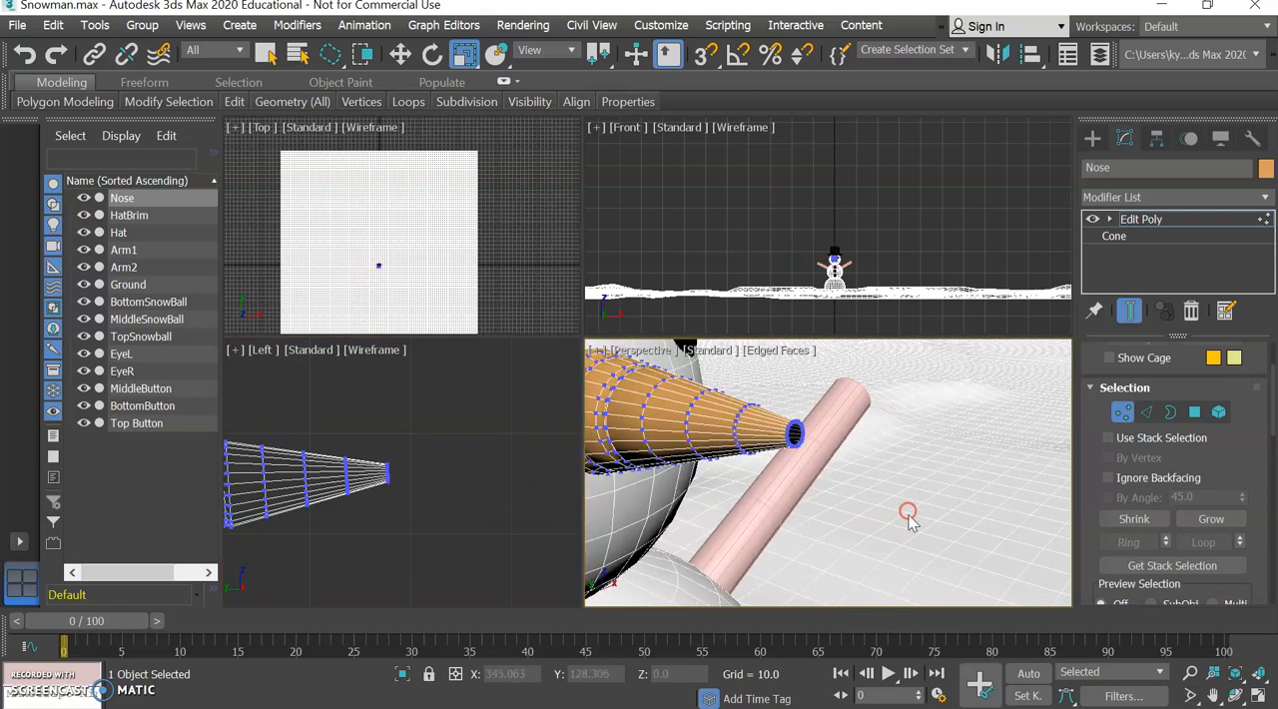
pyautogui.click(1211, 674)
pyautogui.moveTo(807, 480); pyautogui.dragTo(817, 464)
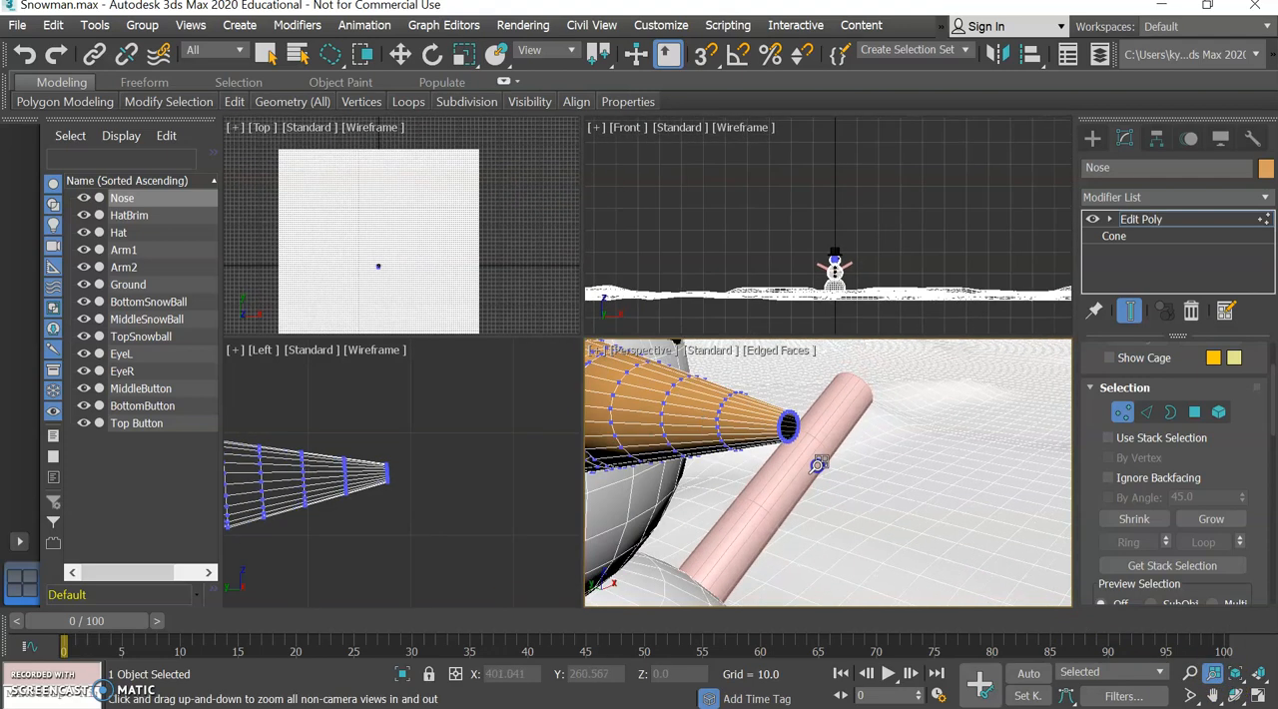
pyautogui.click(1170, 412)
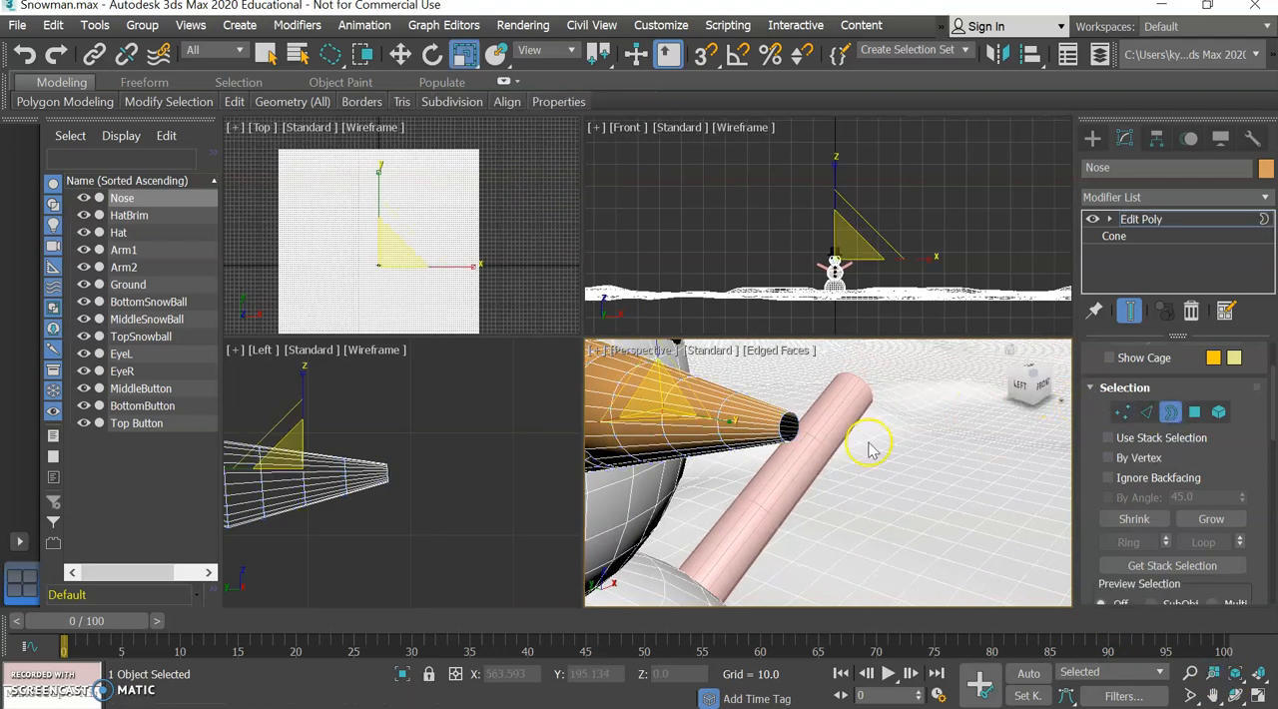
pyautogui.click(786, 424)
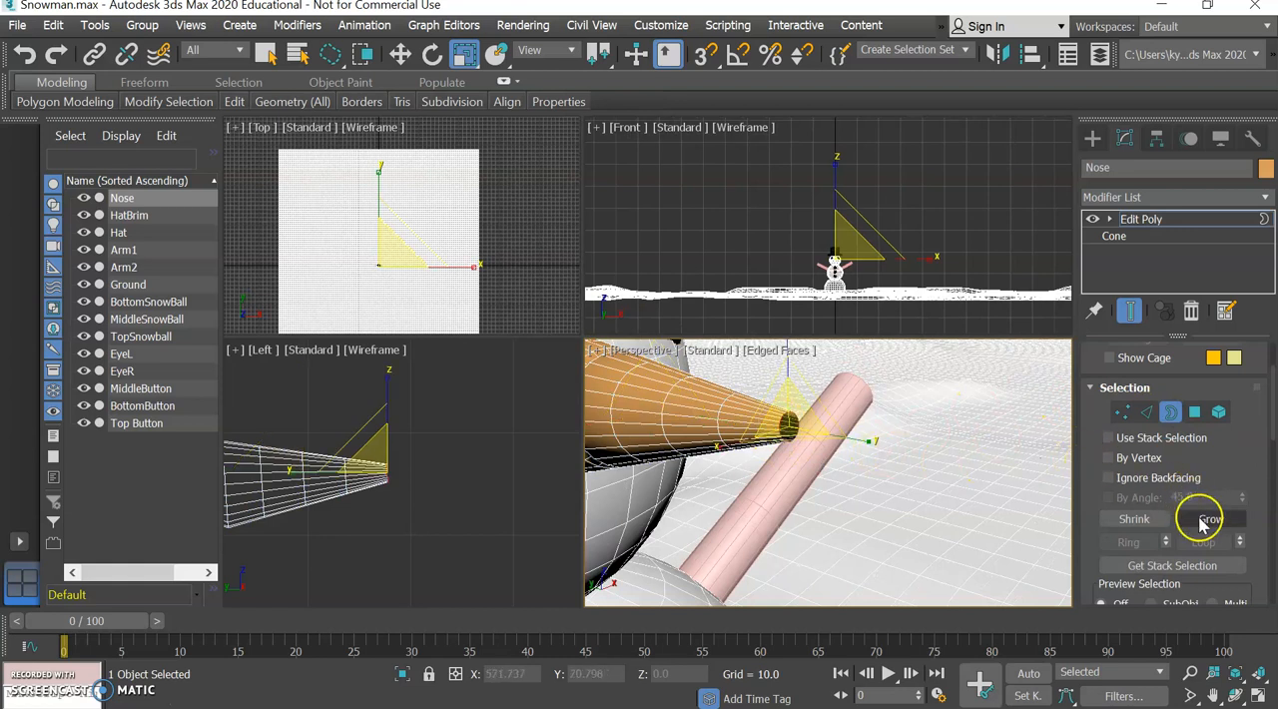
pyautogui.moveTo(1253, 534); pyautogui.dragTo(1246, 250)
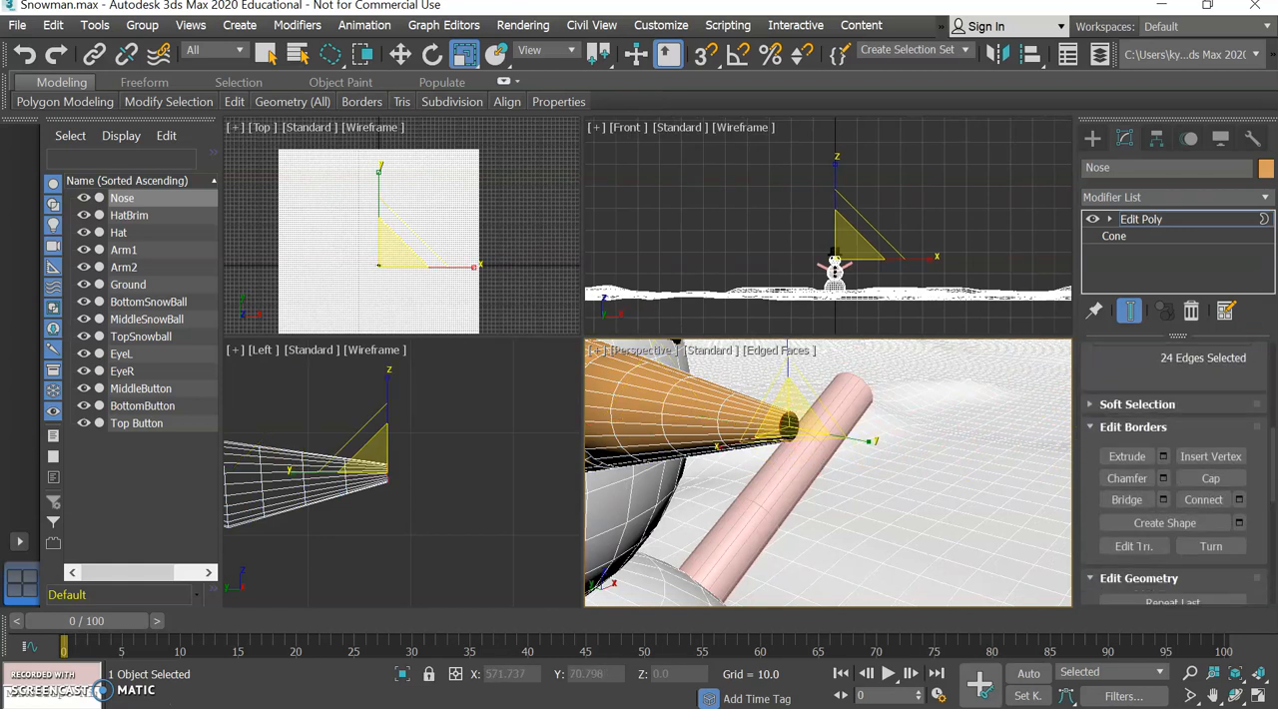
pyautogui.click(1210, 478)
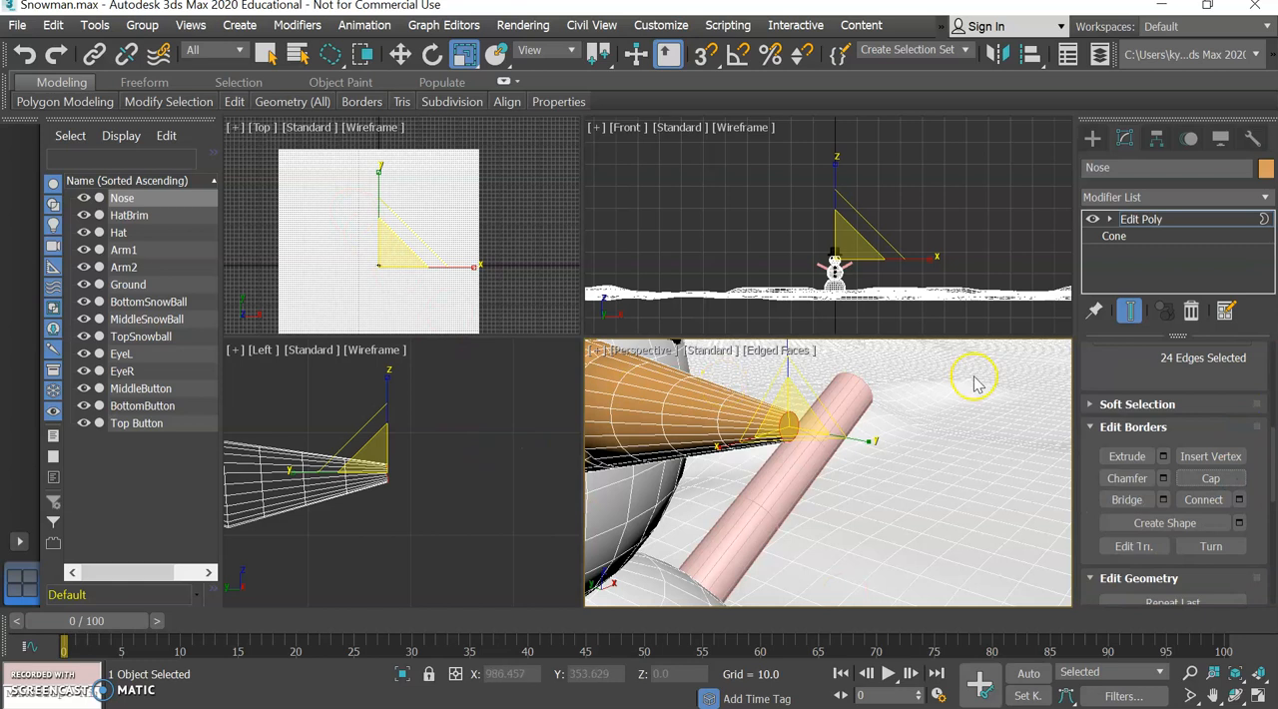
# Select the edge loop just behind the nose's capped tip and chamfer it by 0.531 with 2 segments.
pyautogui.scroll(3, 1139, 391)
pyautogui.scroll(2, 1139, 391)
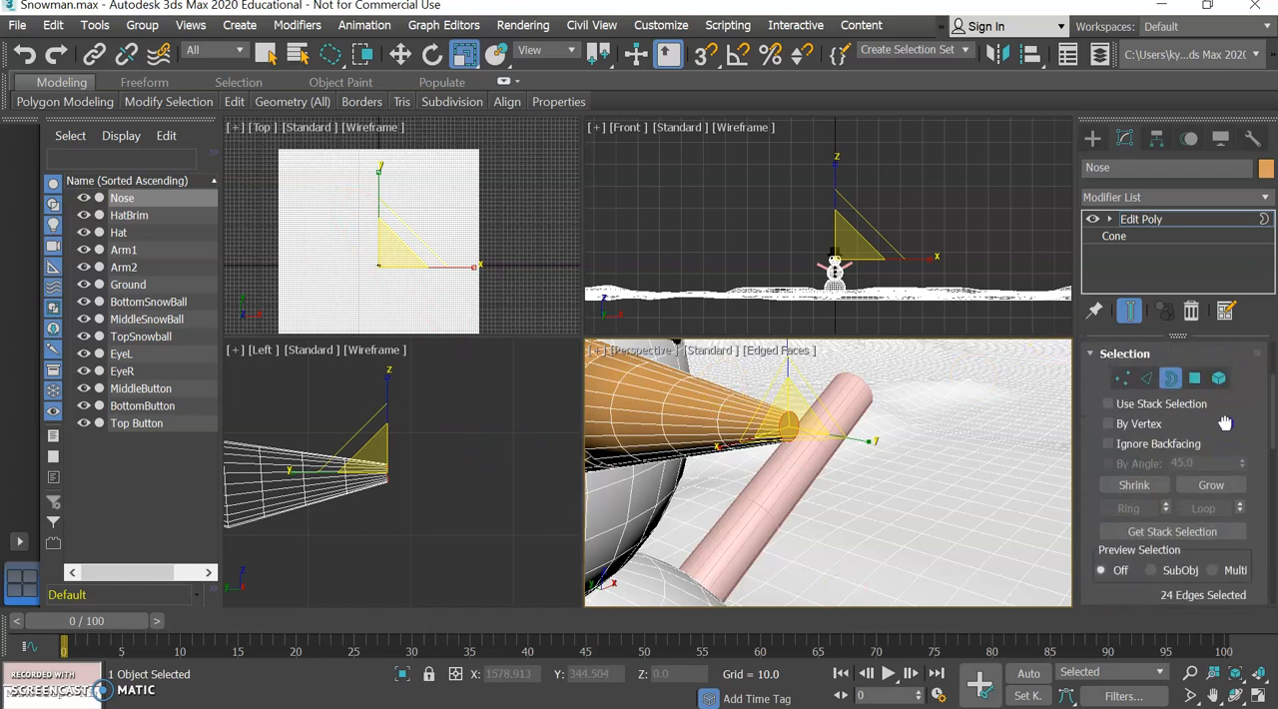
pyautogui.click(1146, 380)
pyautogui.click(266, 53)
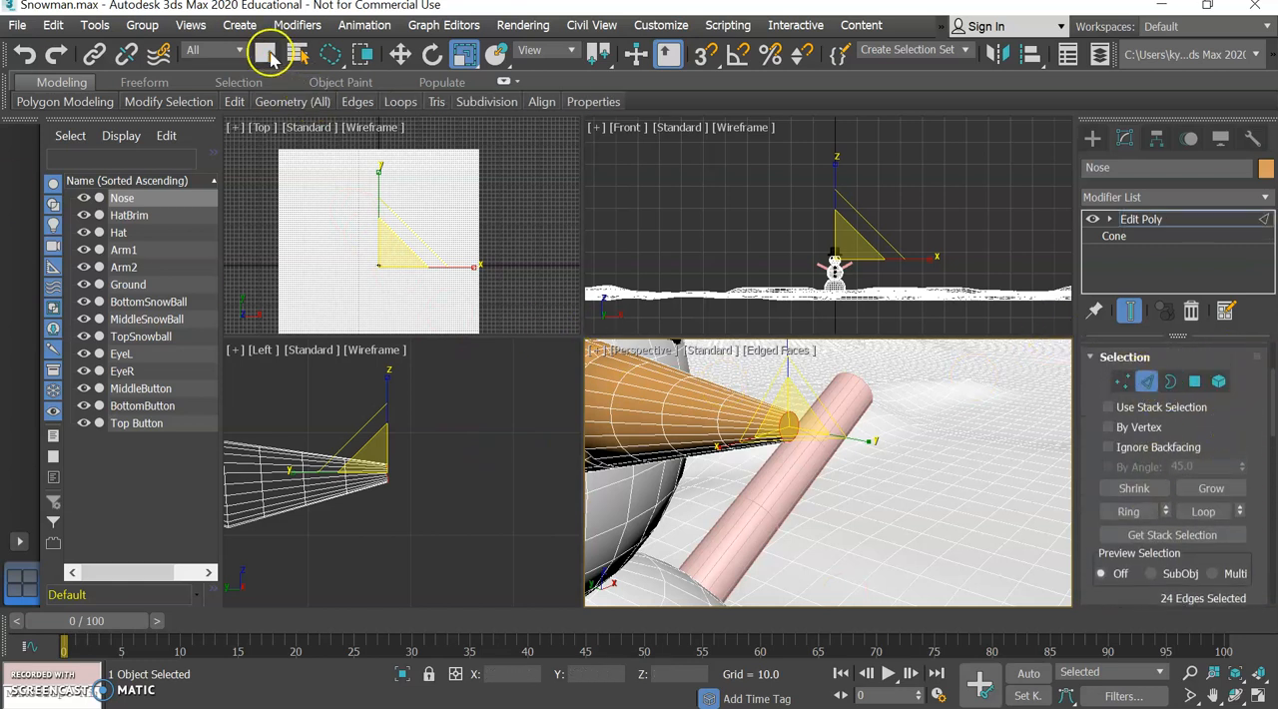
pyautogui.click(724, 402)
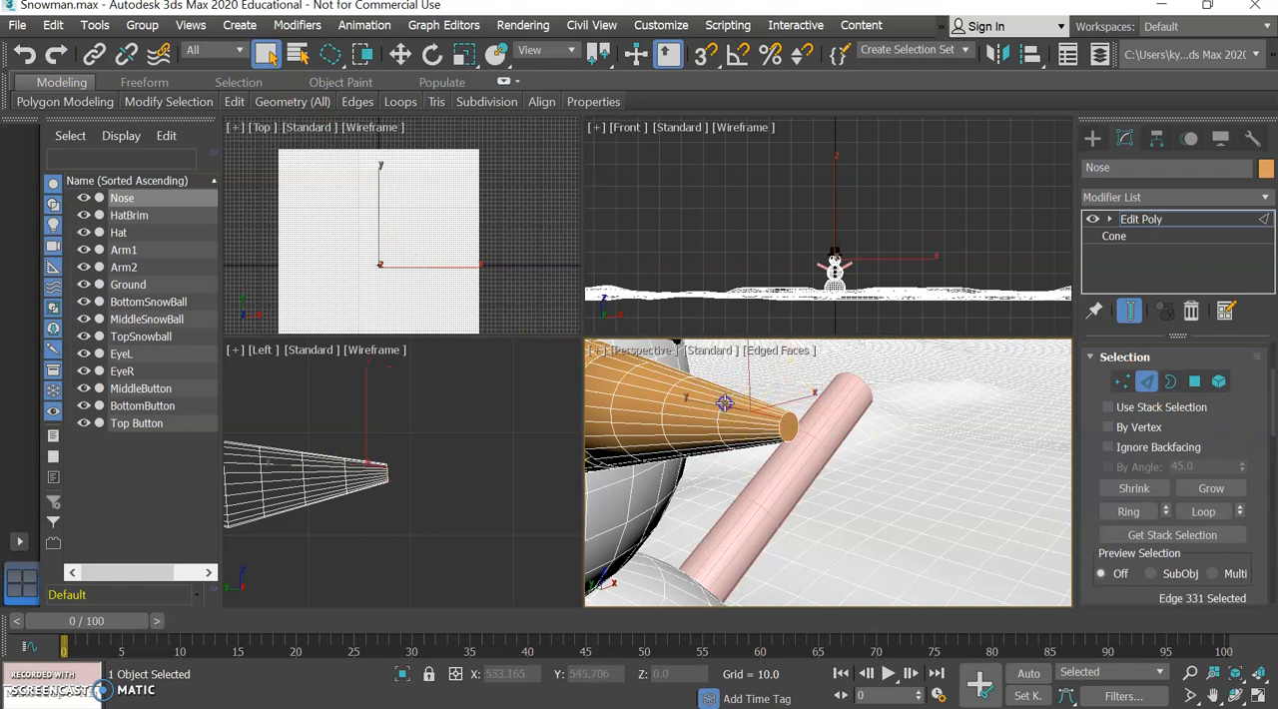
pyautogui.click(725, 400)
pyautogui.click(723, 402)
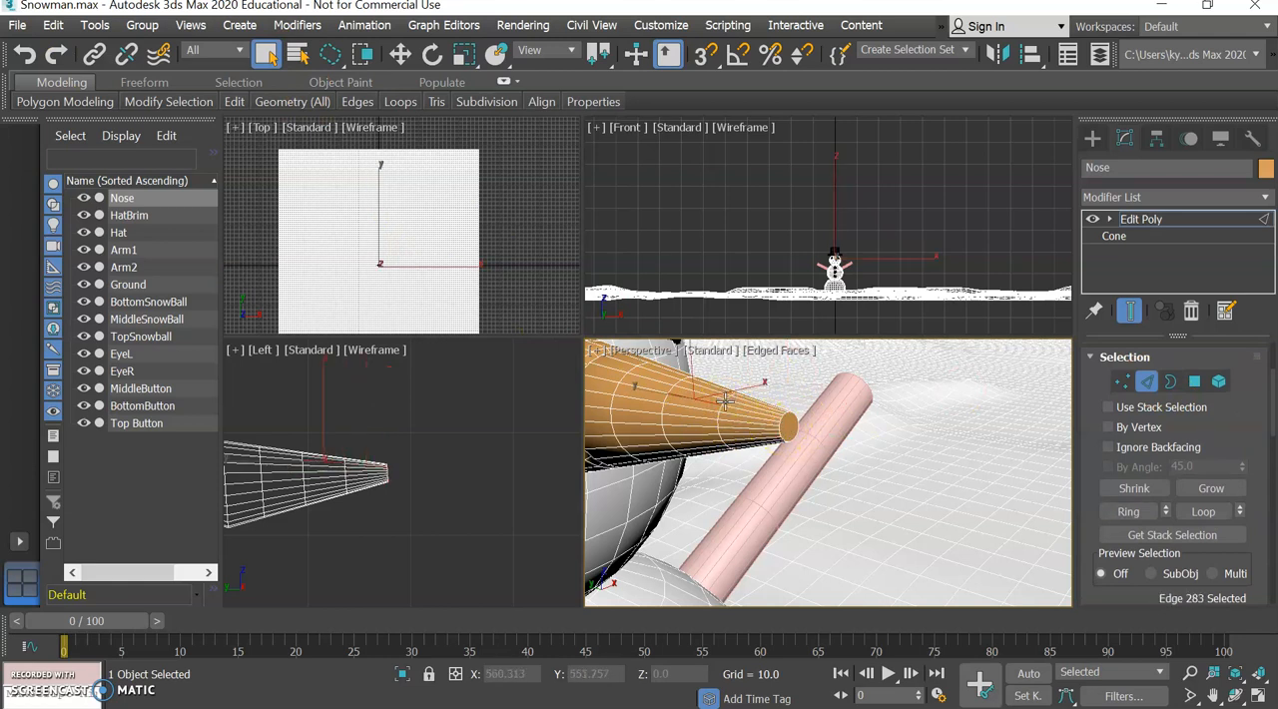
pyautogui.click(724, 402)
pyautogui.click(718, 415)
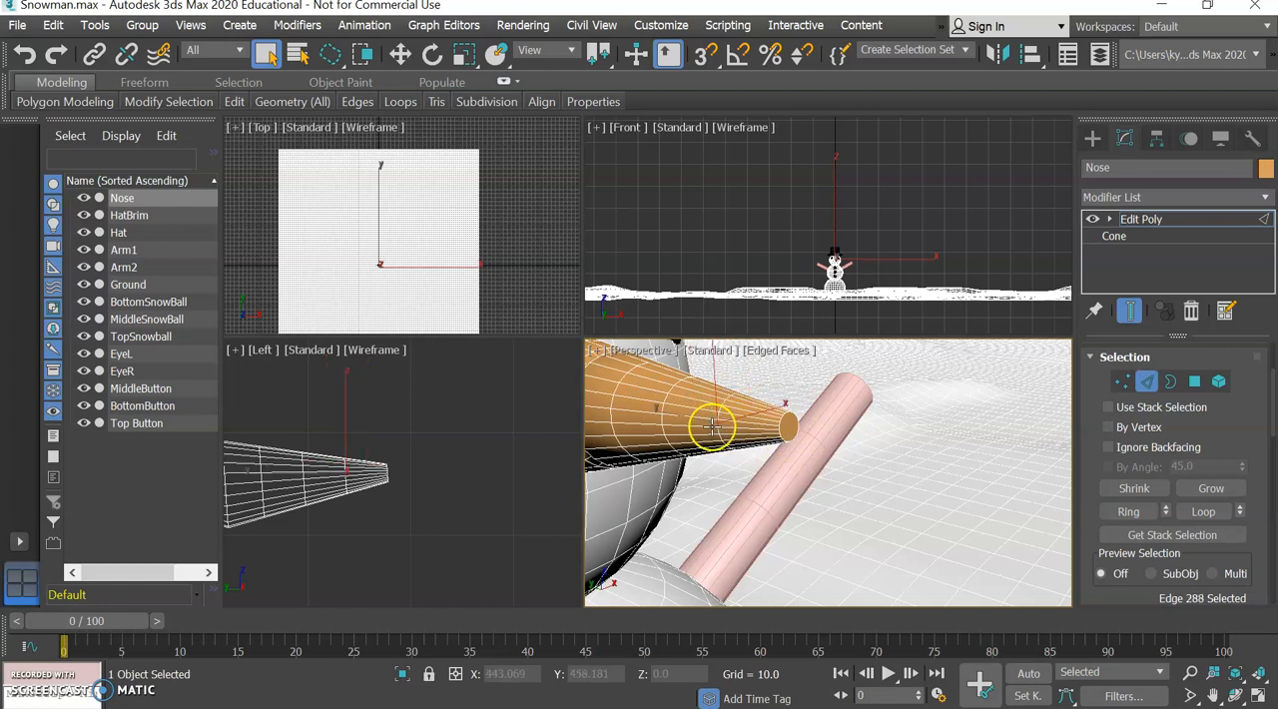
pyautogui.click(1203, 511)
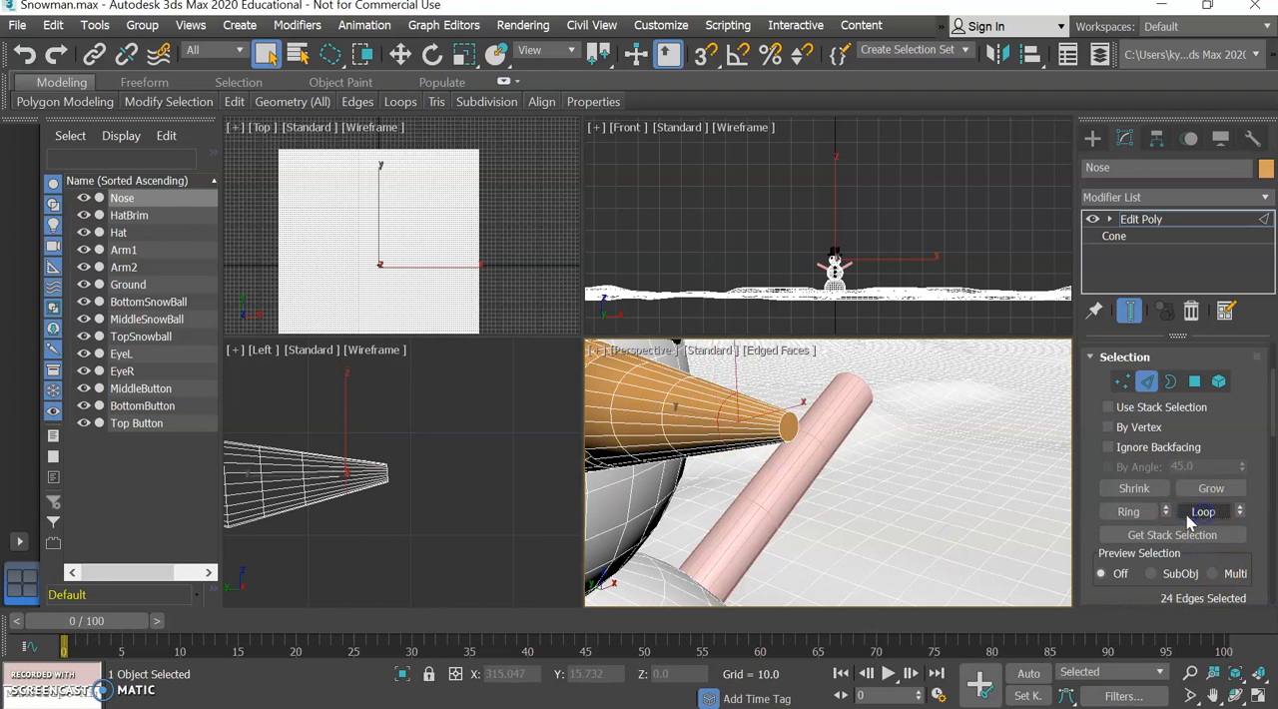
pyautogui.scroll(-4, 1212, 428)
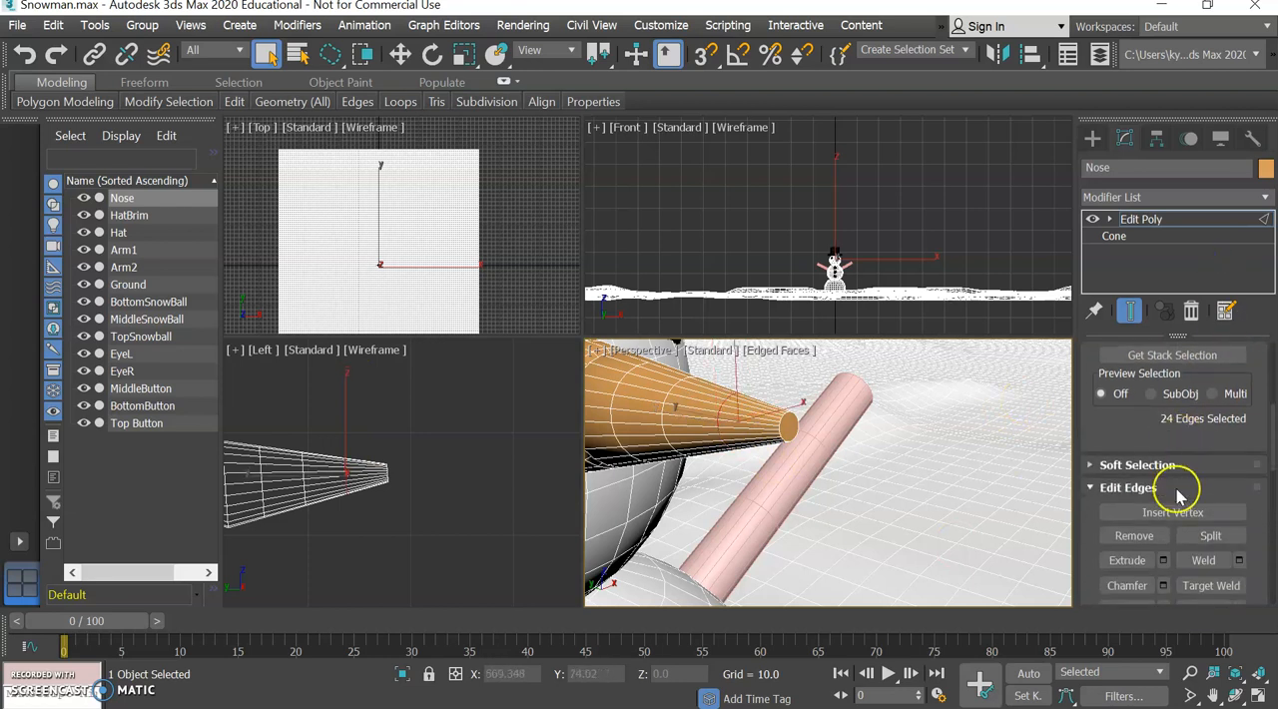
pyautogui.scroll(-1, 1193, 449)
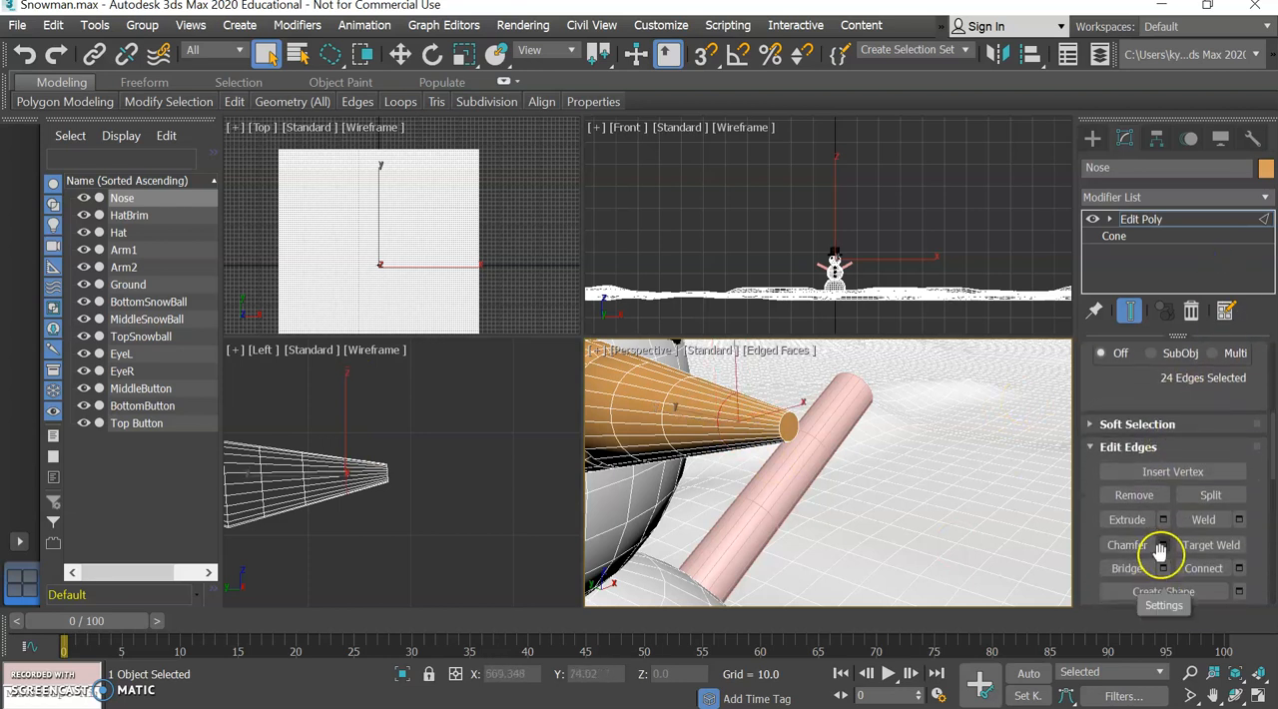
pyautogui.click(1164, 547)
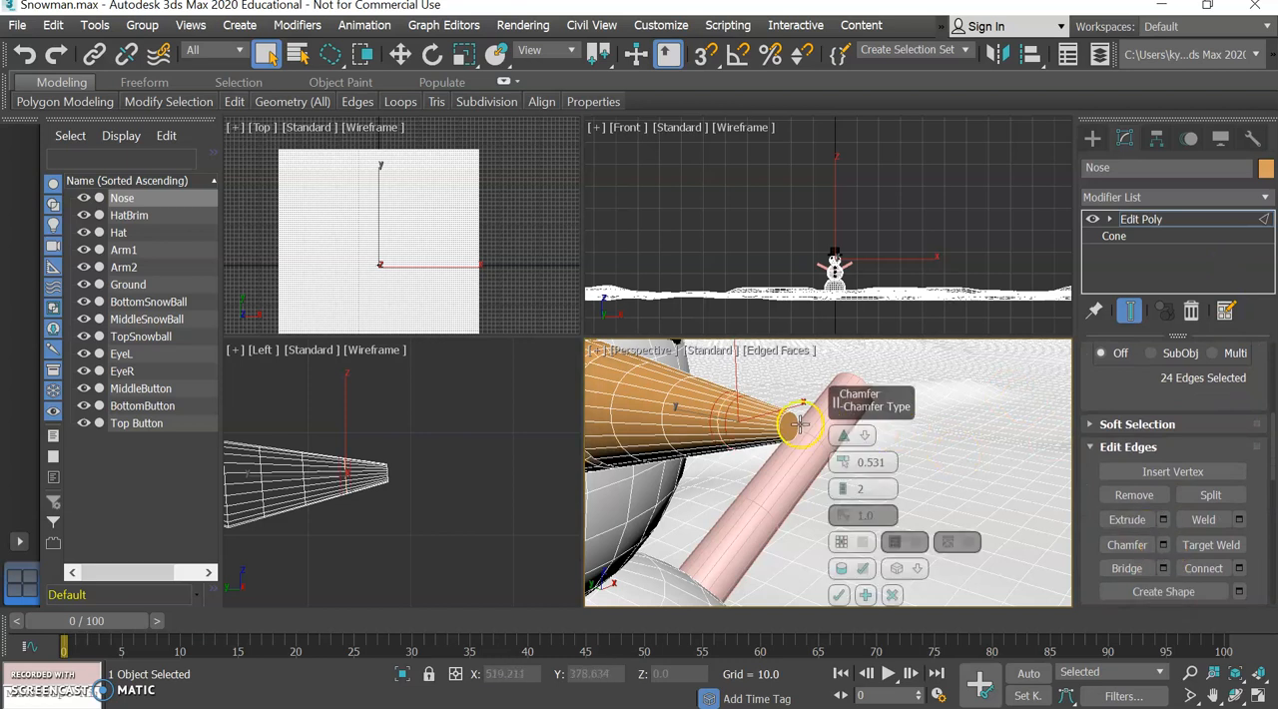
pyautogui.click(839, 595)
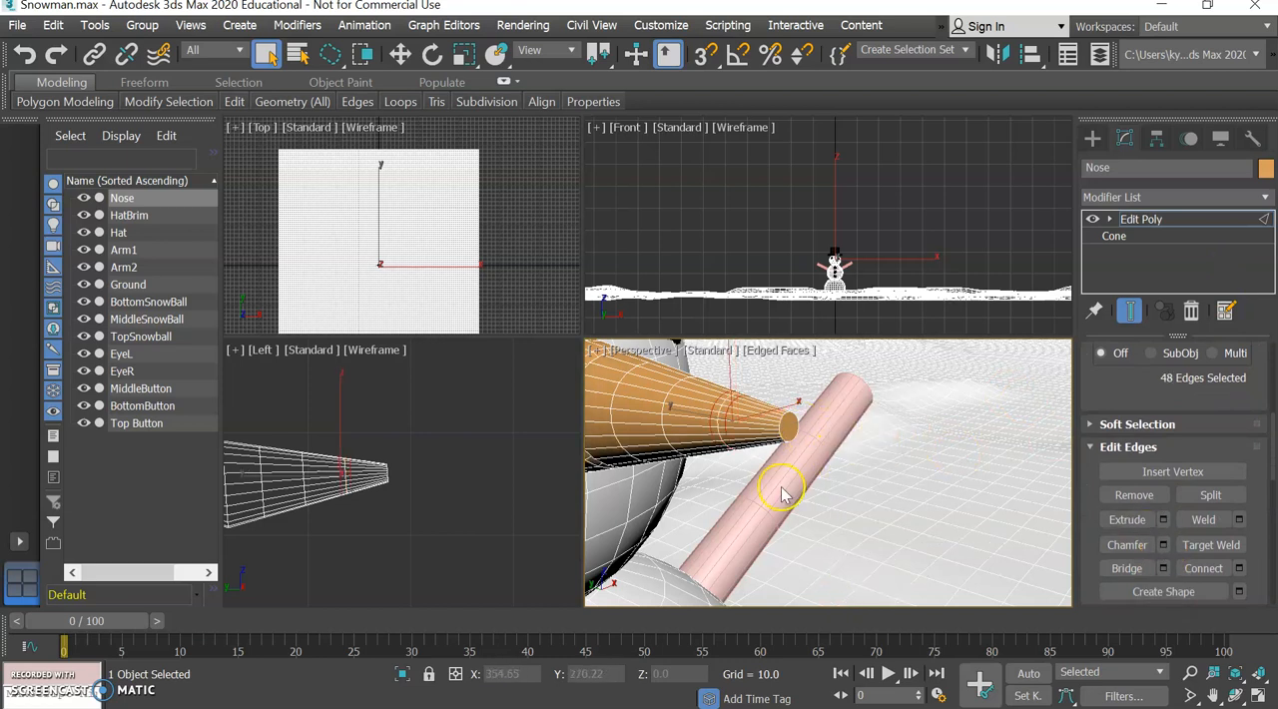
# Select the middle edge loop of the chamfer near the tip, scale it inward to form a groove, and clear the selection.
pyautogui.click(721, 407)
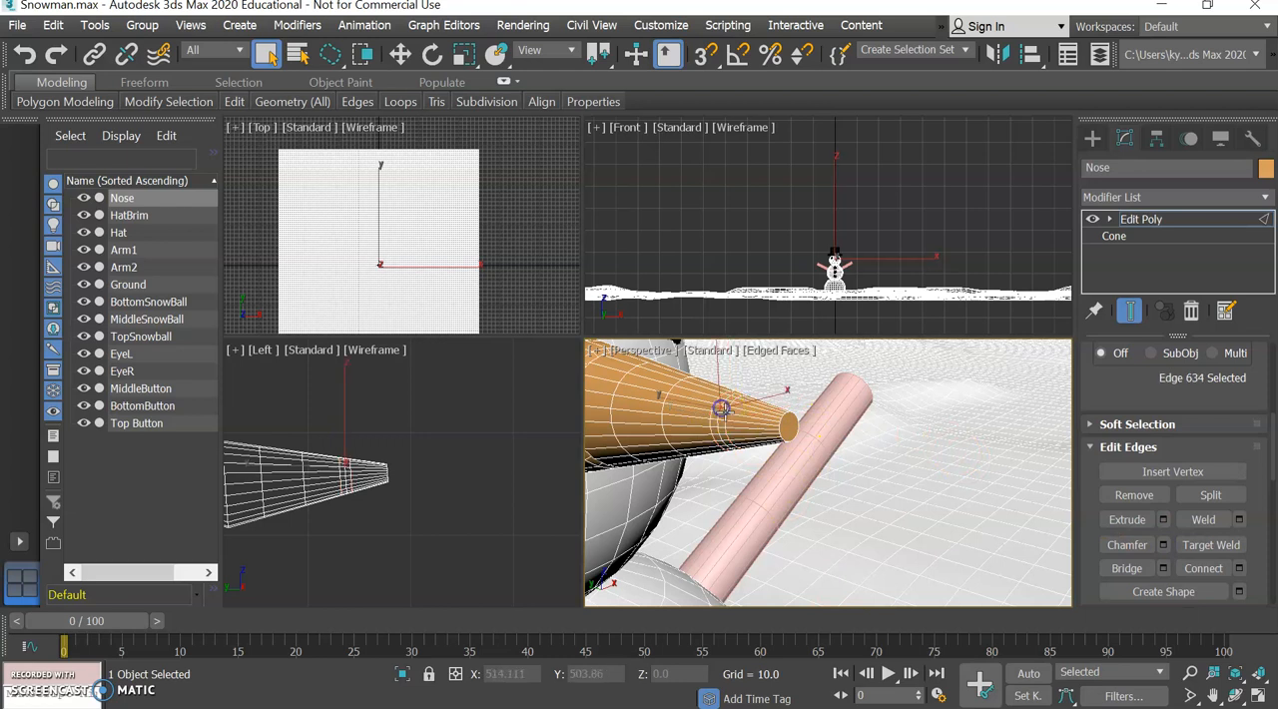
pyautogui.scroll(5, 1230, 399)
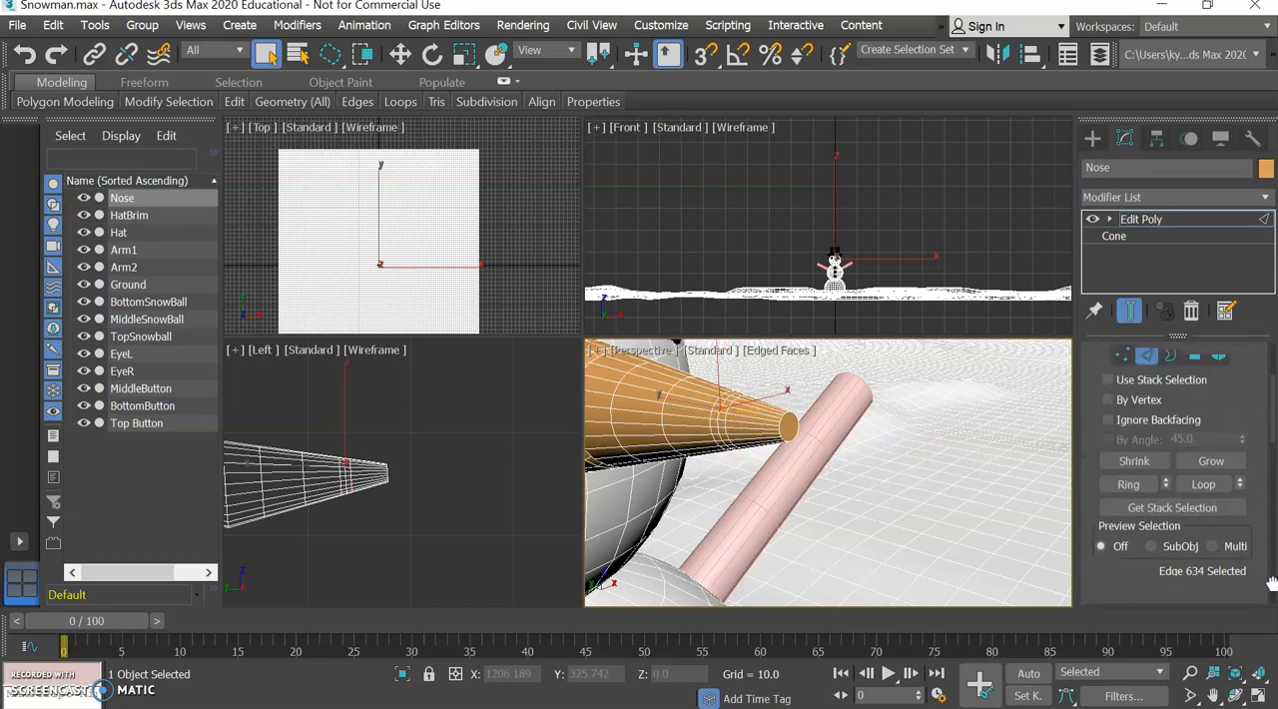
pyautogui.click(1208, 522)
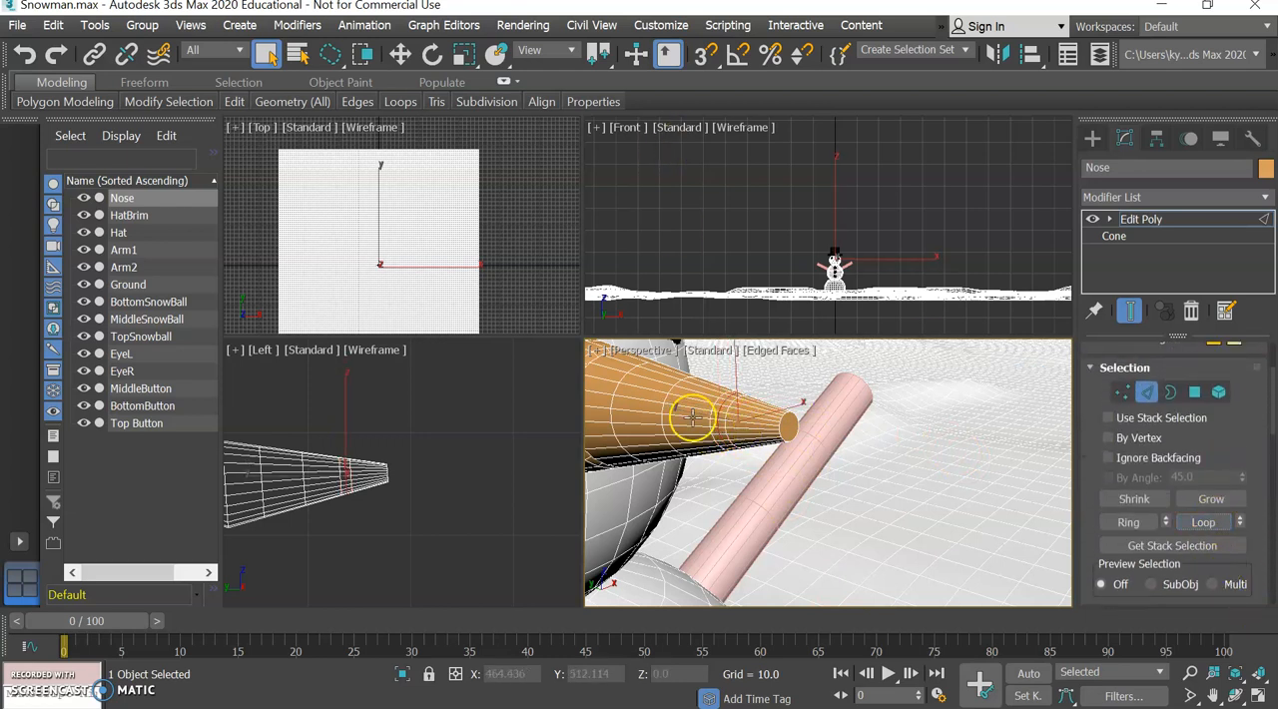
pyautogui.click(463, 54)
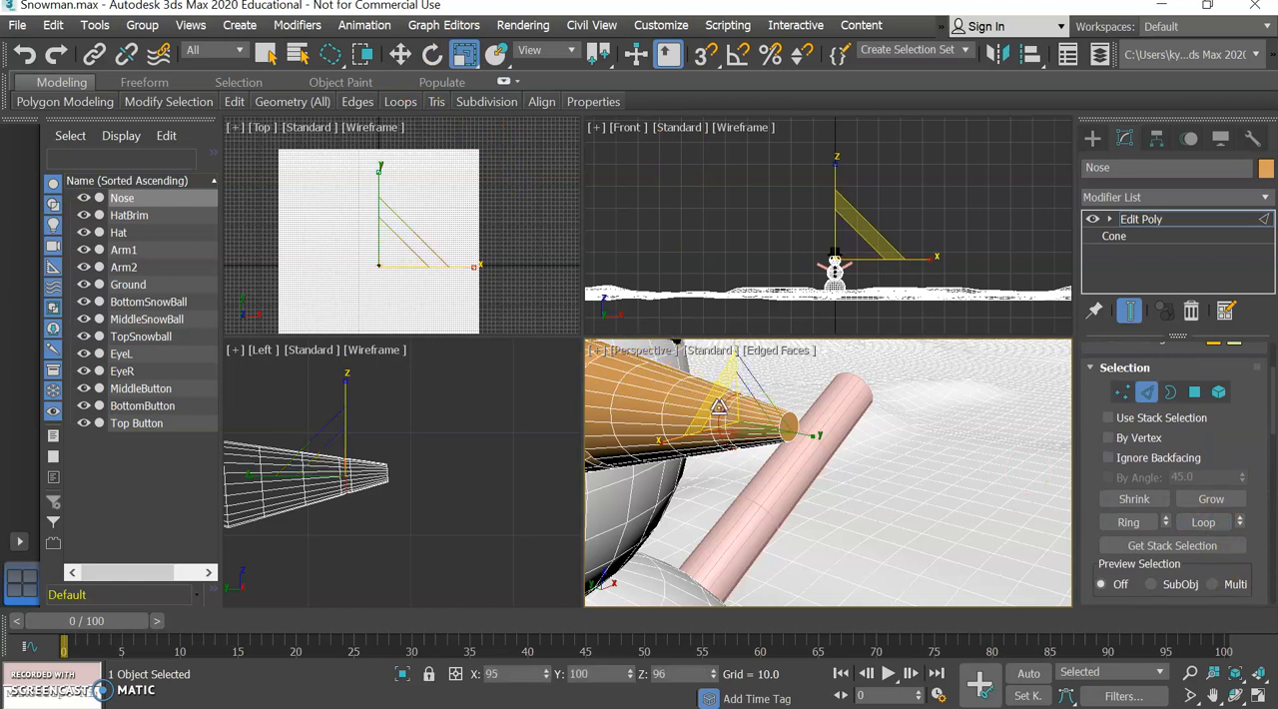
pyautogui.moveTo(721, 409); pyautogui.dragTo(973, 462)
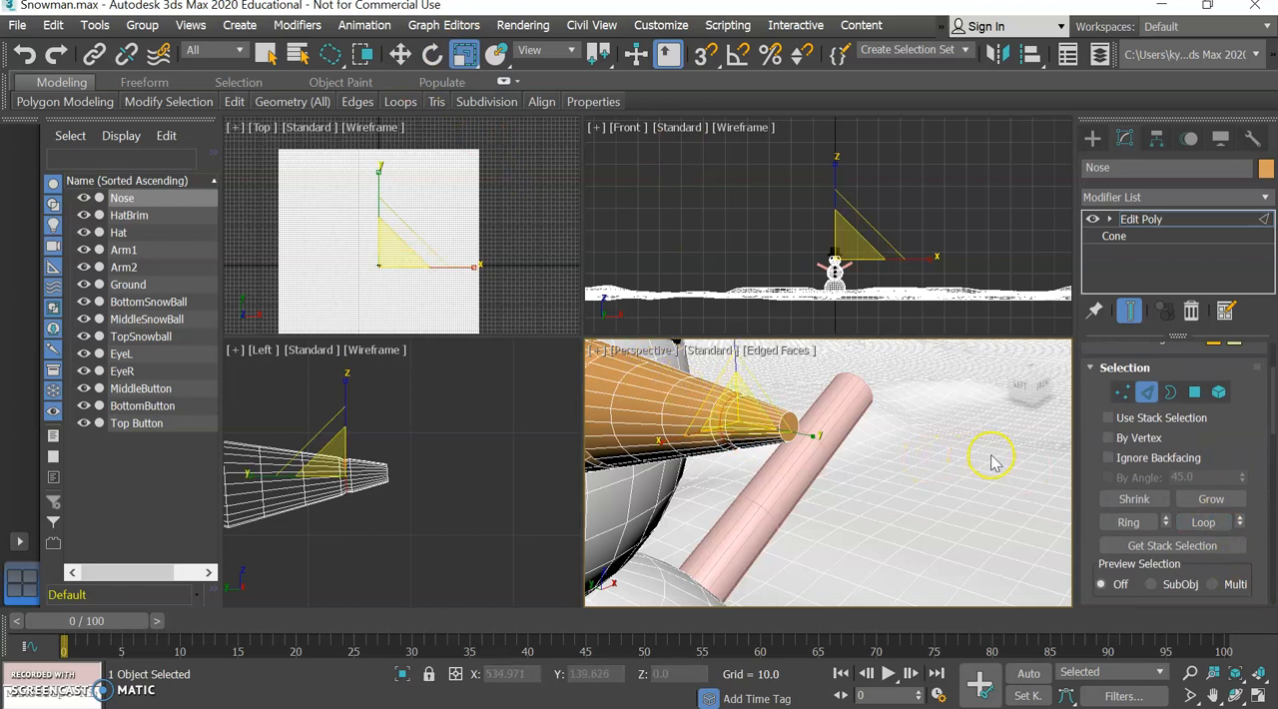
pyautogui.click(991, 462)
# Examine the grooved carrot nose up close and in proportion to the whole snowman.
pyautogui.scroll(-6, 887, 453)
pyautogui.scroll(8, 887, 452)
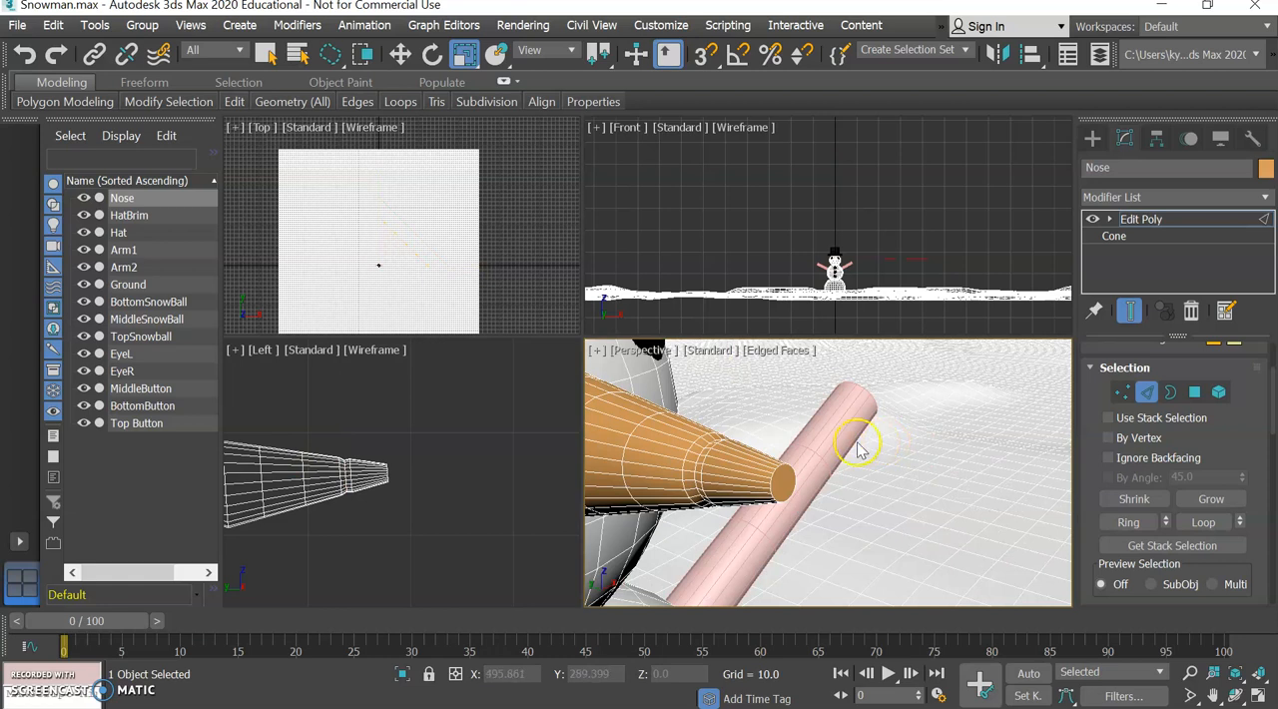
pyautogui.keyDown('alt'); pyautogui.moveTo(704, 446); pyautogui.dragTo(847, 490, button='middle'); pyautogui.keyUp('alt')
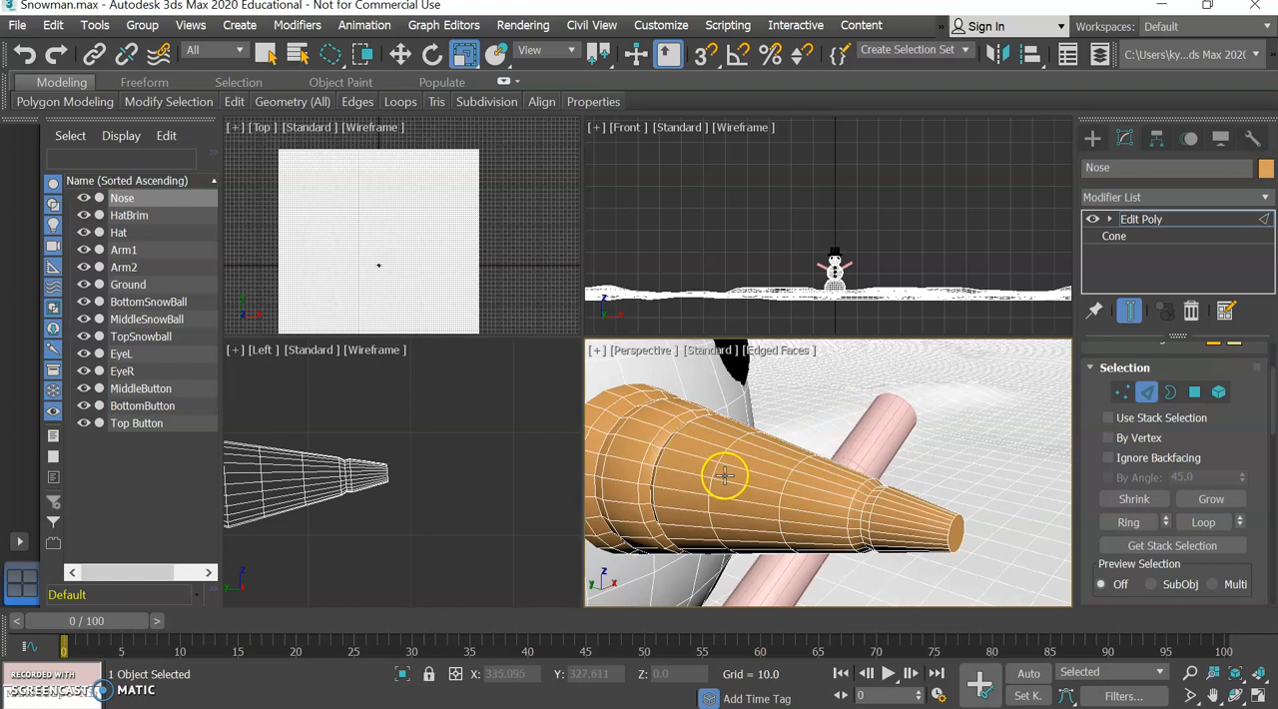
pyautogui.scroll(-2, 726, 480)
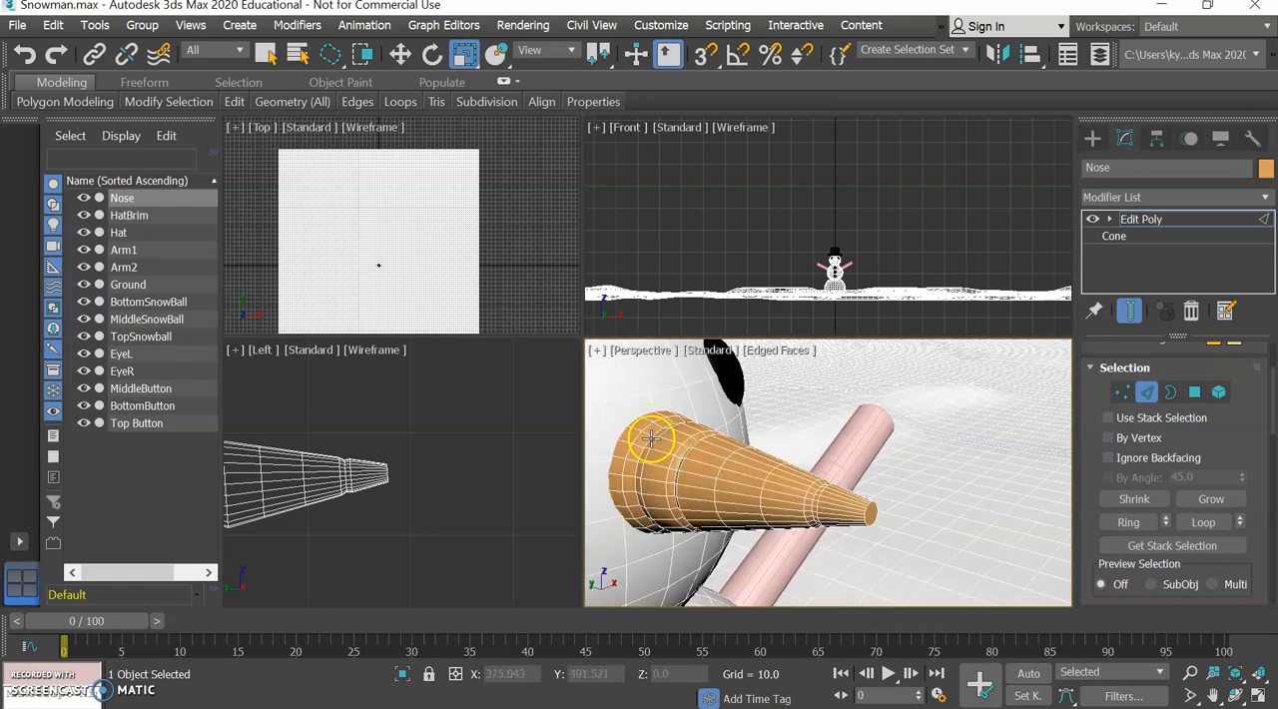
pyautogui.scroll(-8, 777, 487)
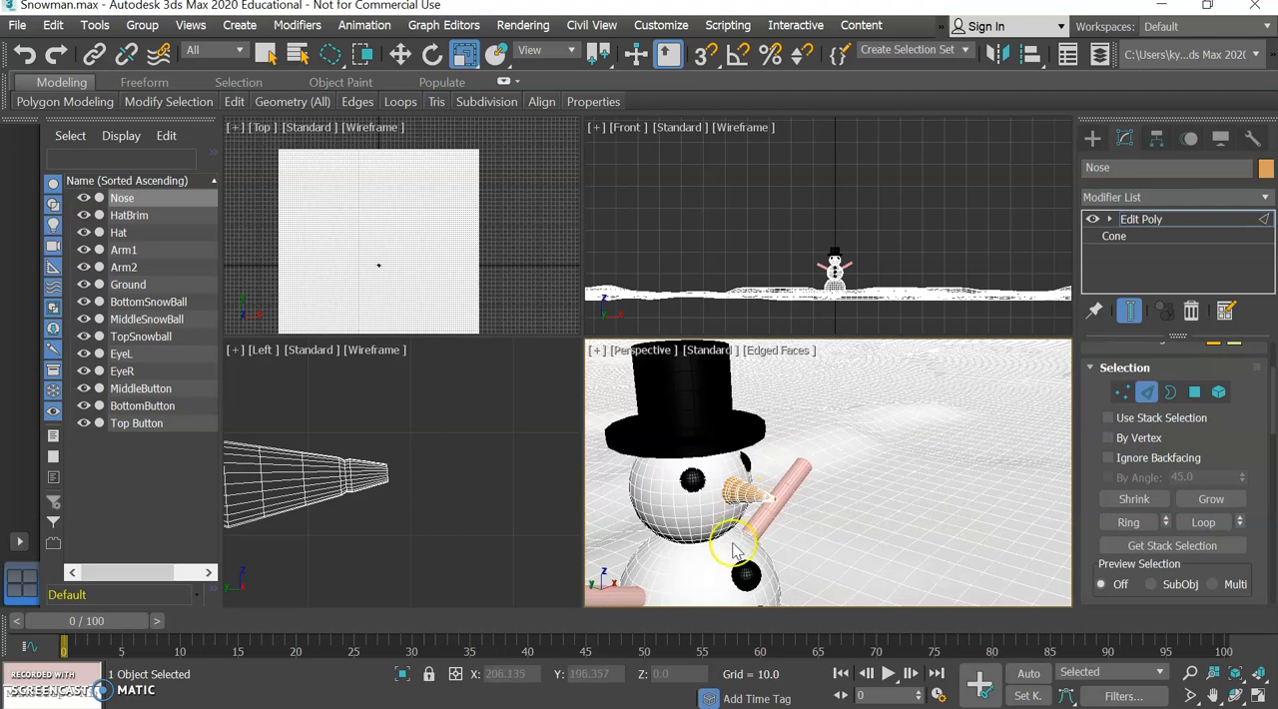
pyautogui.scroll(-4, 780, 466)
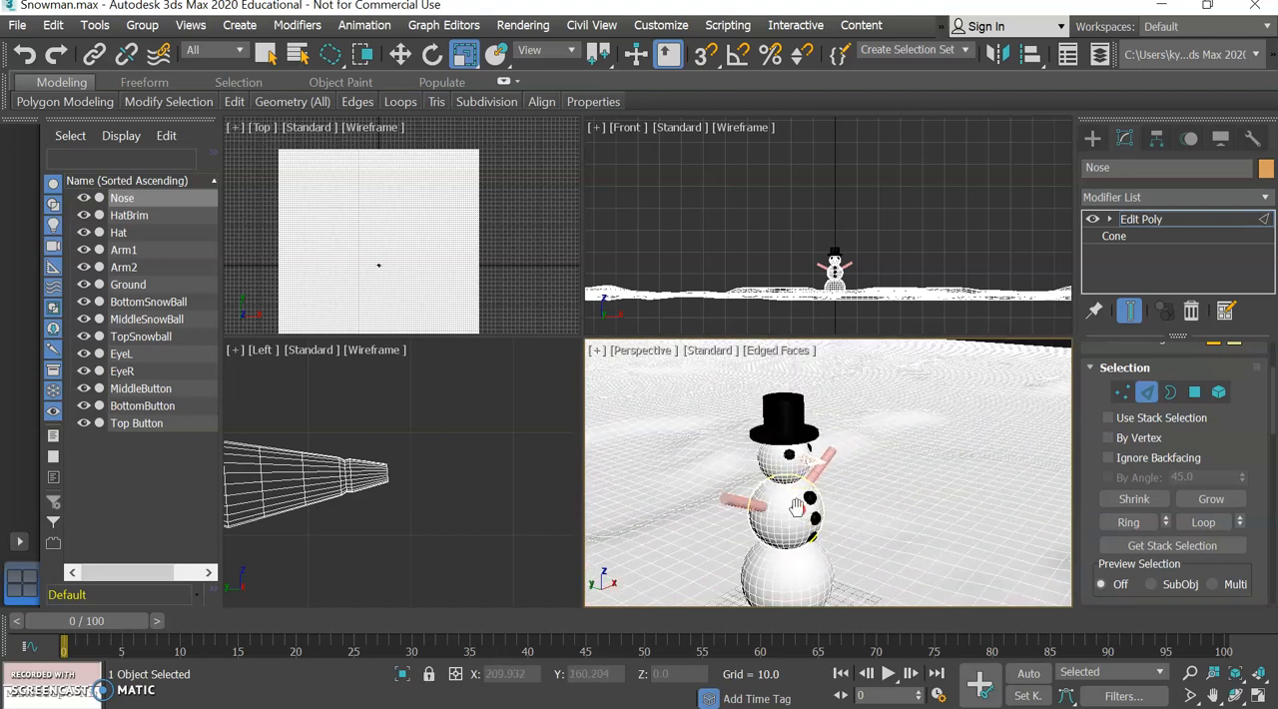
pyautogui.moveTo(796, 507); pyautogui.dragTo(809, 463, button='middle')
pyautogui.moveTo(1026, 390); pyautogui.dragTo(865, 466)
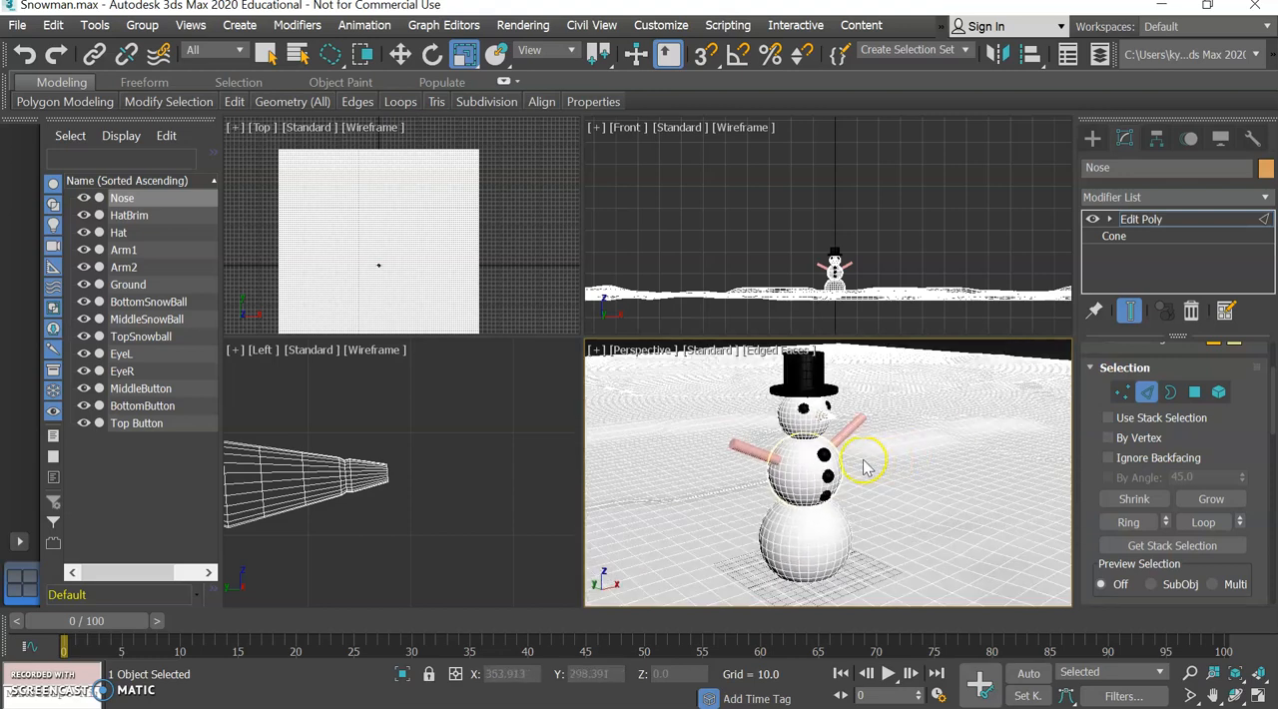
pyautogui.scroll(5, 856, 455)
pyautogui.scroll(-2, 820, 437)
pyautogui.moveTo(800, 413); pyautogui.dragTo(830, 465, button='middle')
# Leave edge editing on the nose and select the Arm1 cylinder.
pyautogui.click(1144, 392)
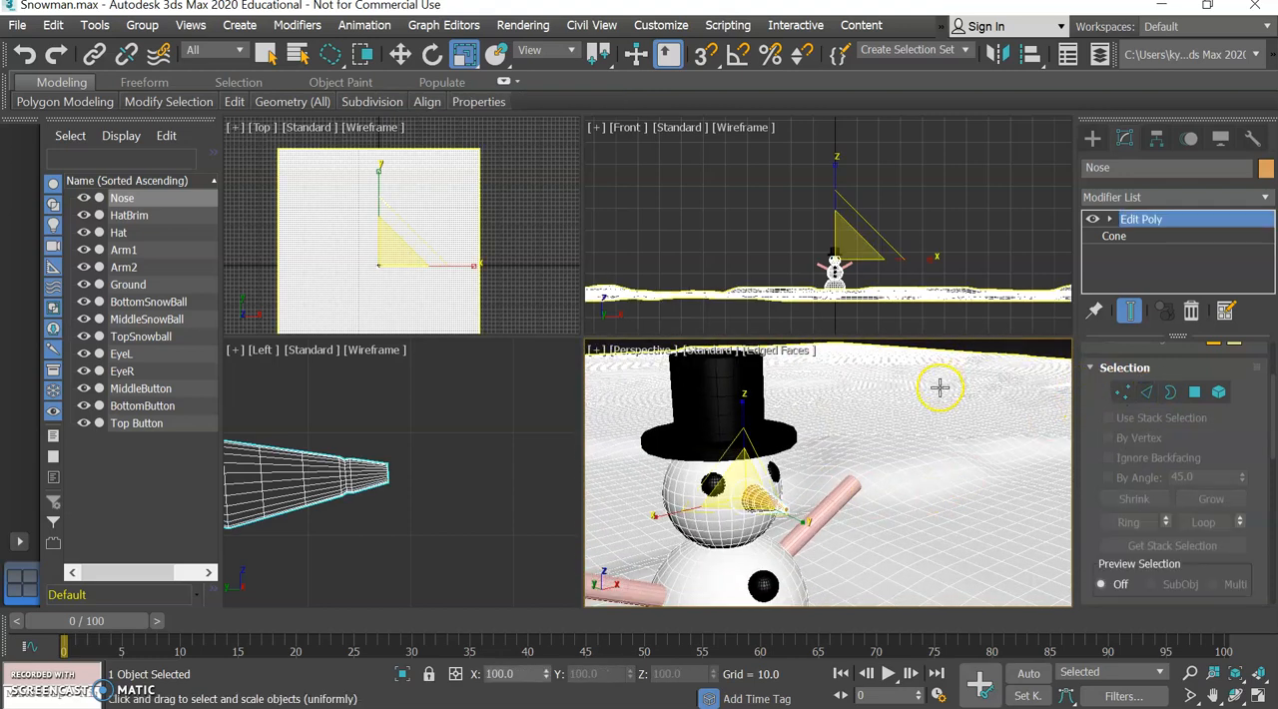
pyautogui.click(266, 54)
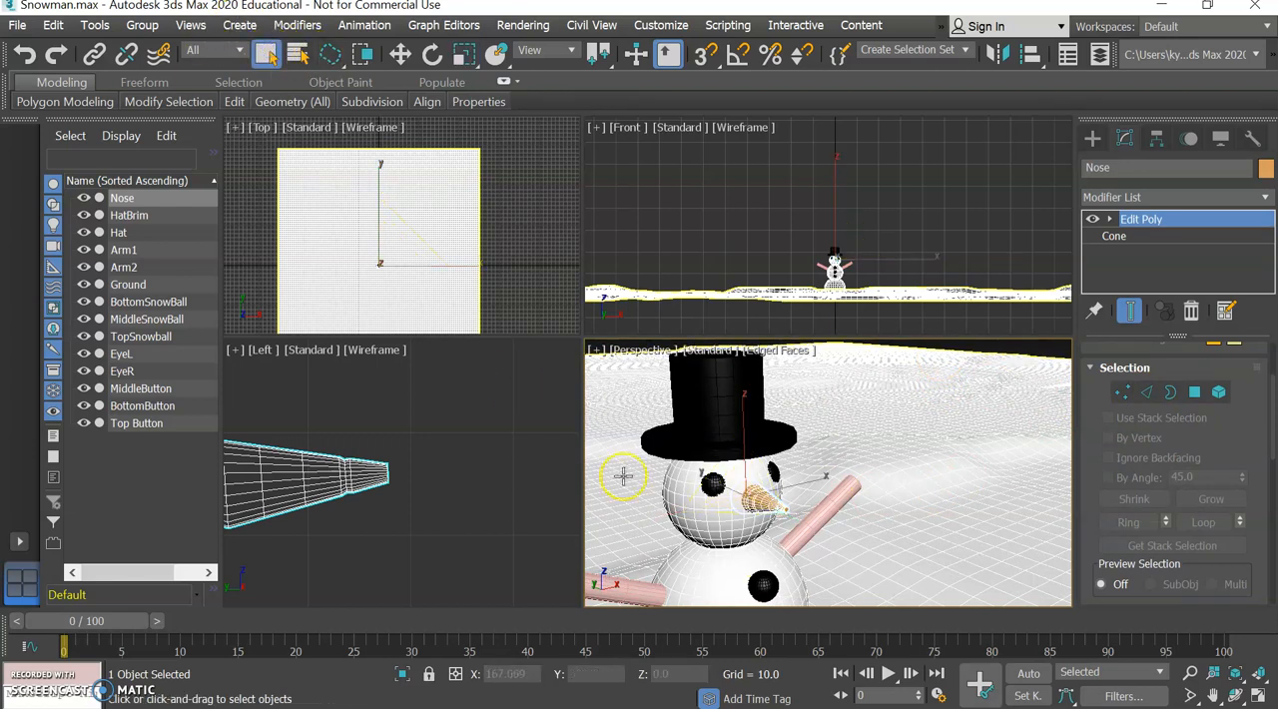
pyautogui.click(807, 526)
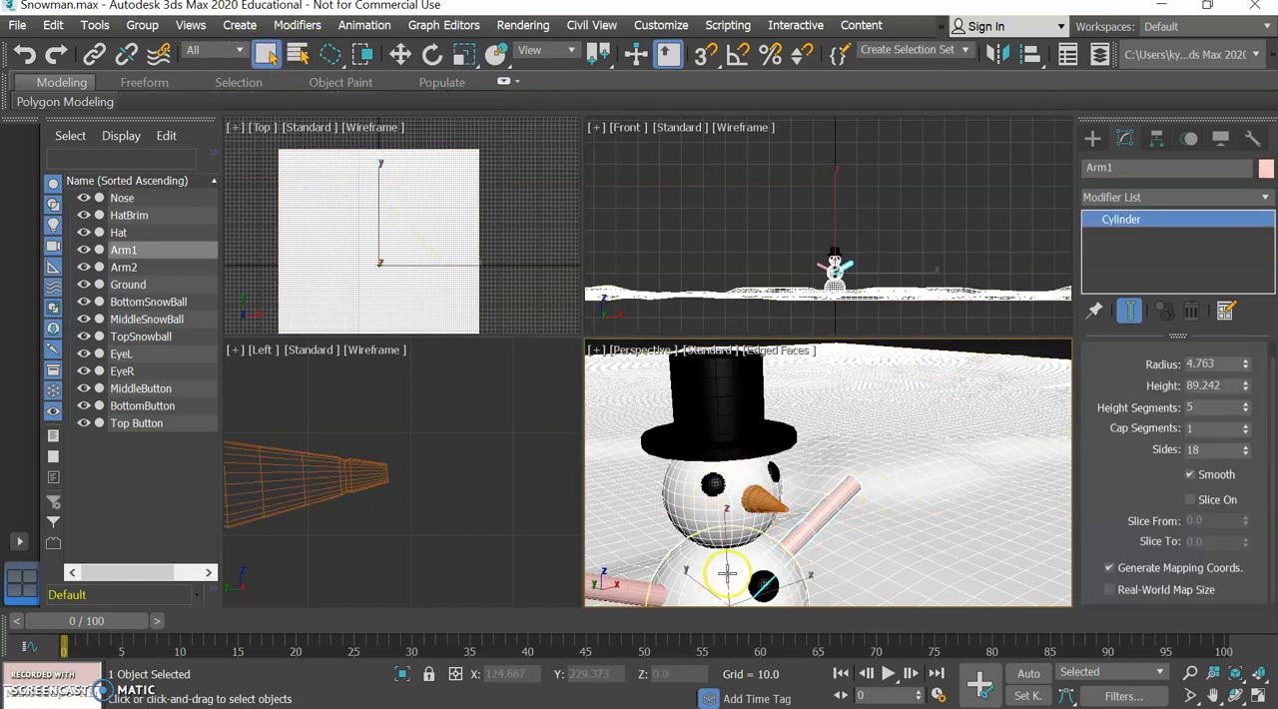
# Add an Edit Poly modifier to the Arm1 cylinder.
pyautogui.moveTo(1056, 354)
pyautogui.click(1265, 198)
pyautogui.scroll(-8, 1181, 150)
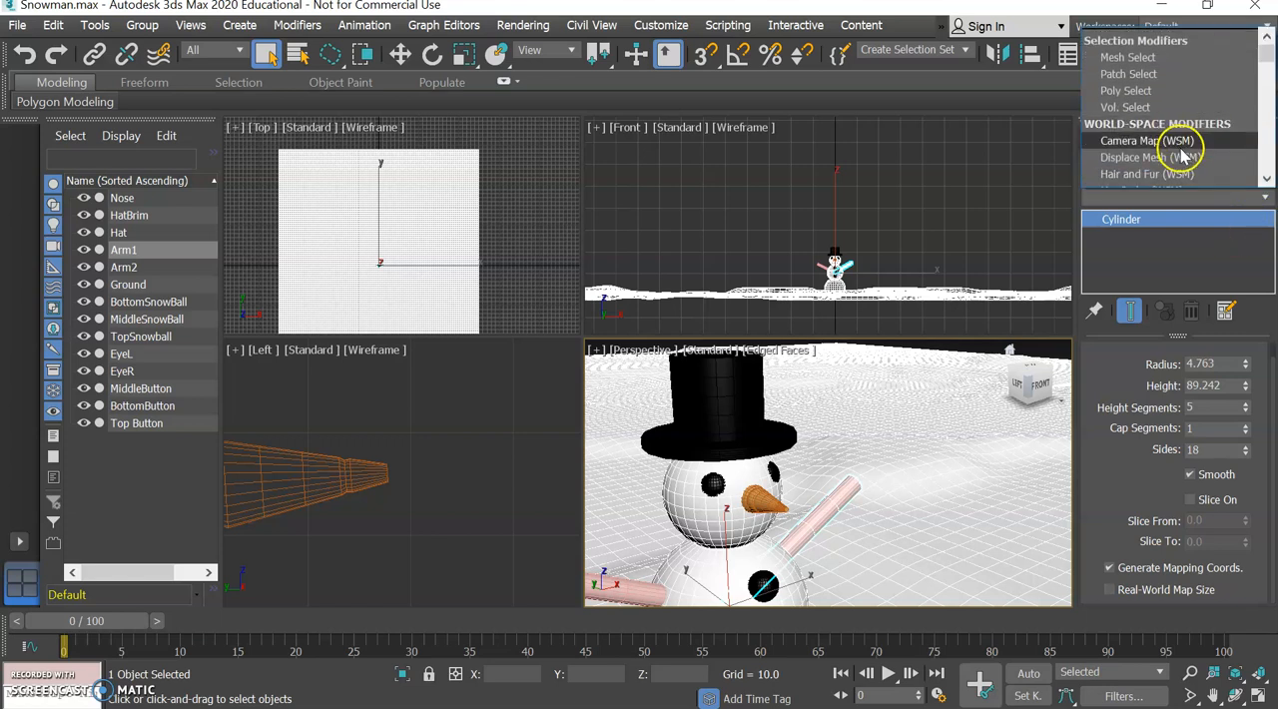
pyautogui.scroll(-6, 1181, 150)
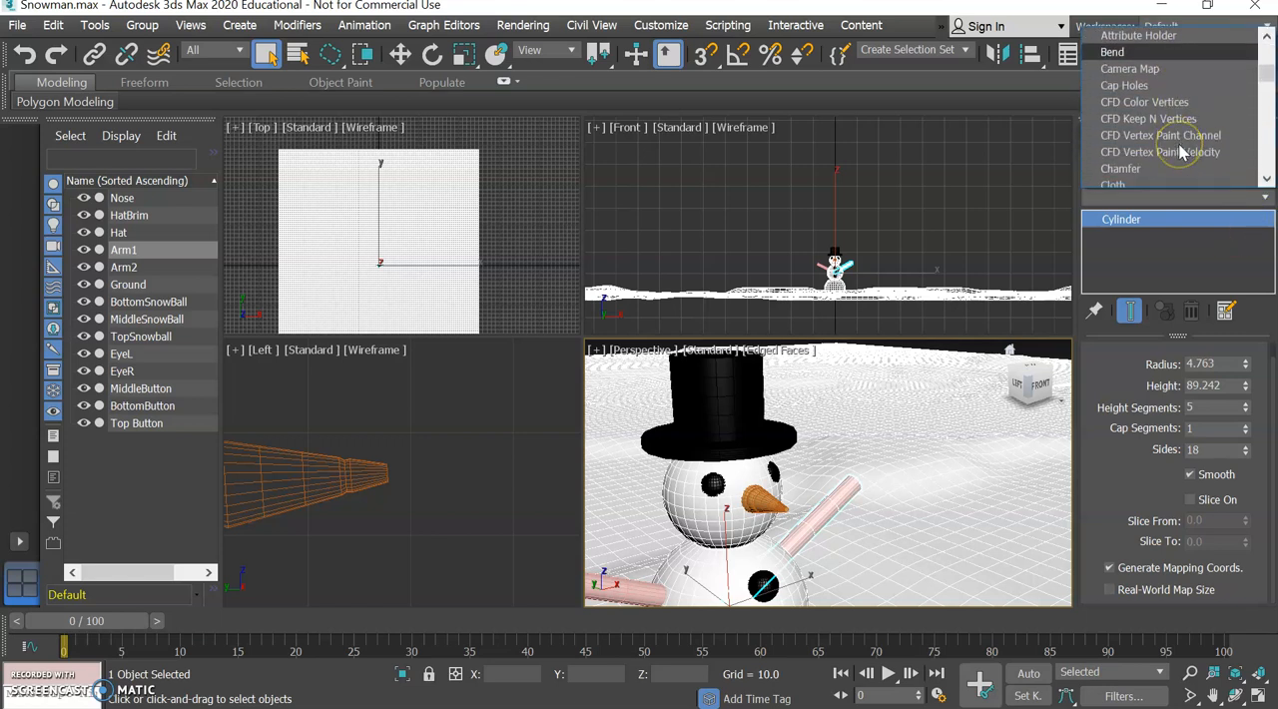
pyautogui.scroll(-2, 1178, 152)
pyautogui.click(1176, 137)
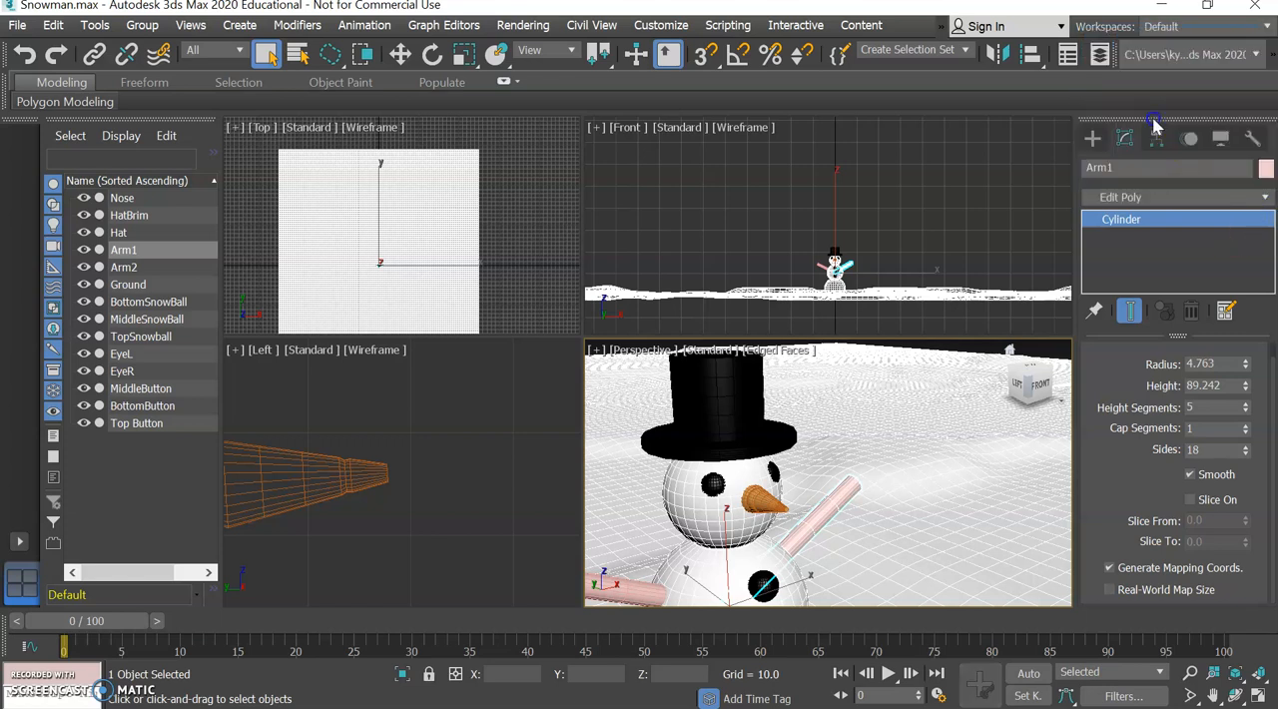
# Examine Arm1 up close in the perspective, front, left and top views.
pyautogui.scroll(6, 907, 506)
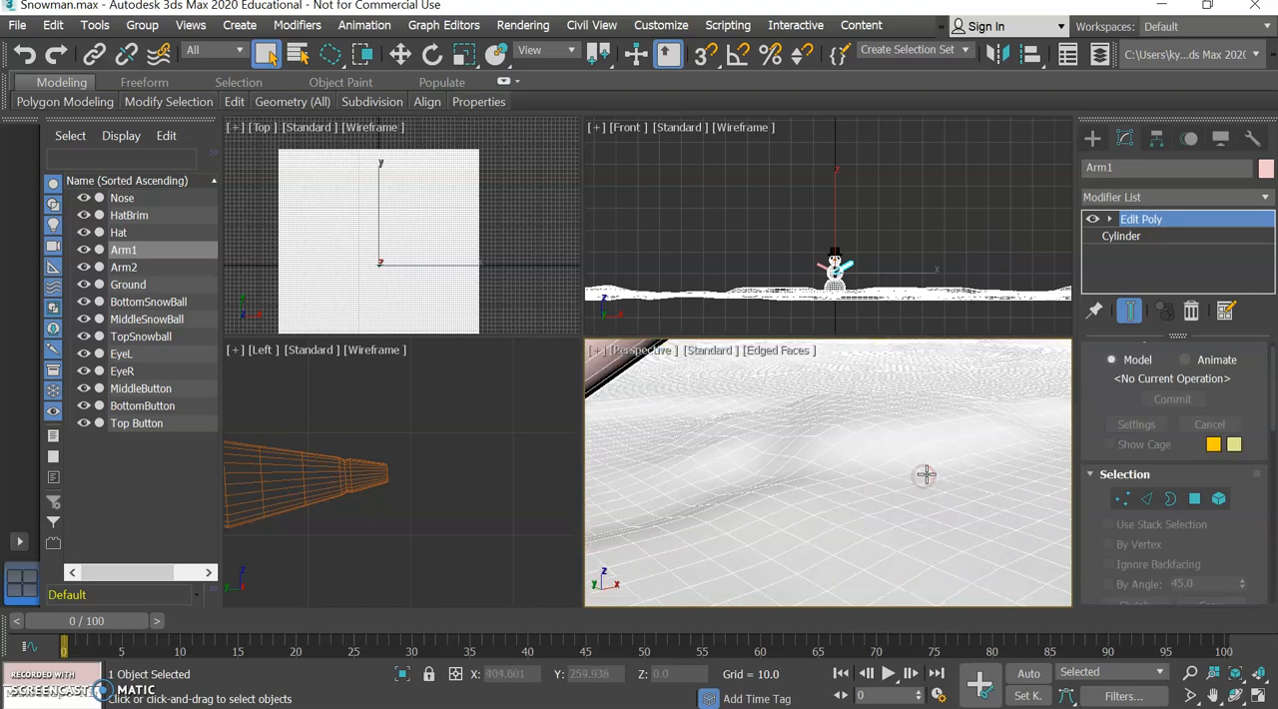
pyautogui.scroll(4, 925, 475)
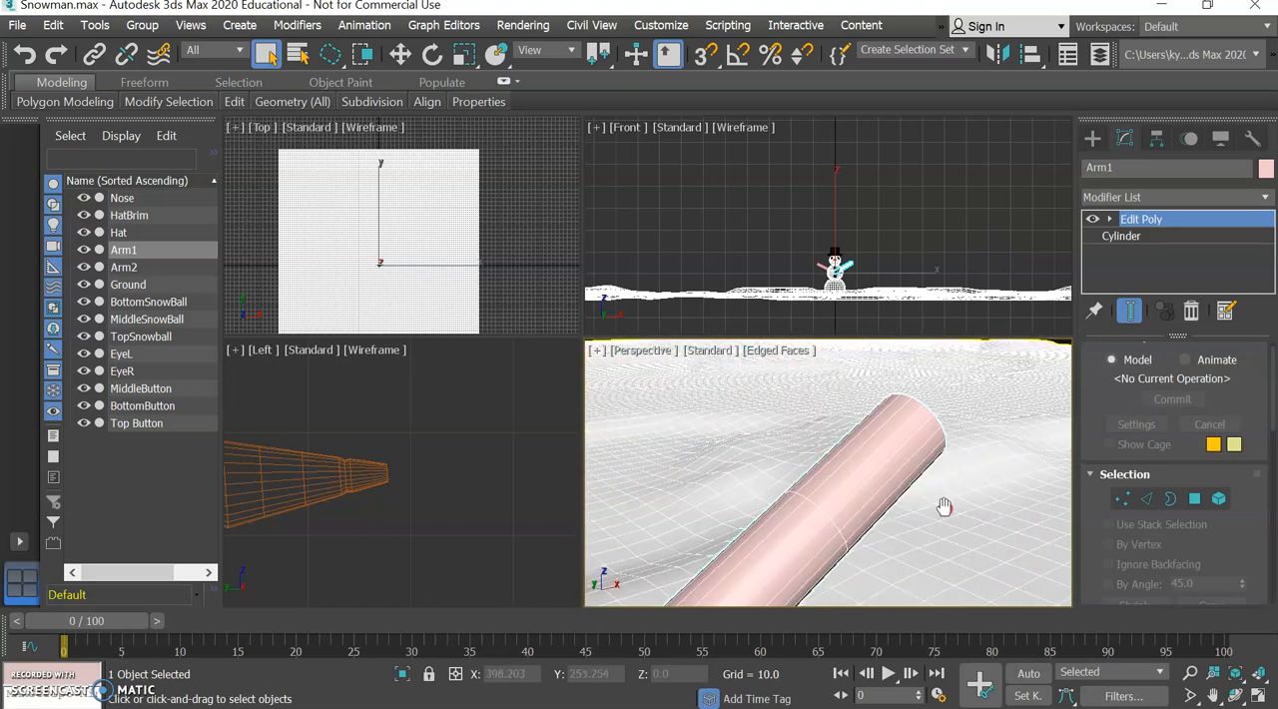
pyautogui.click(1191, 672)
pyautogui.moveTo(965, 491); pyautogui.dragTo(966, 496)
pyautogui.scroll(10, 804, 258)
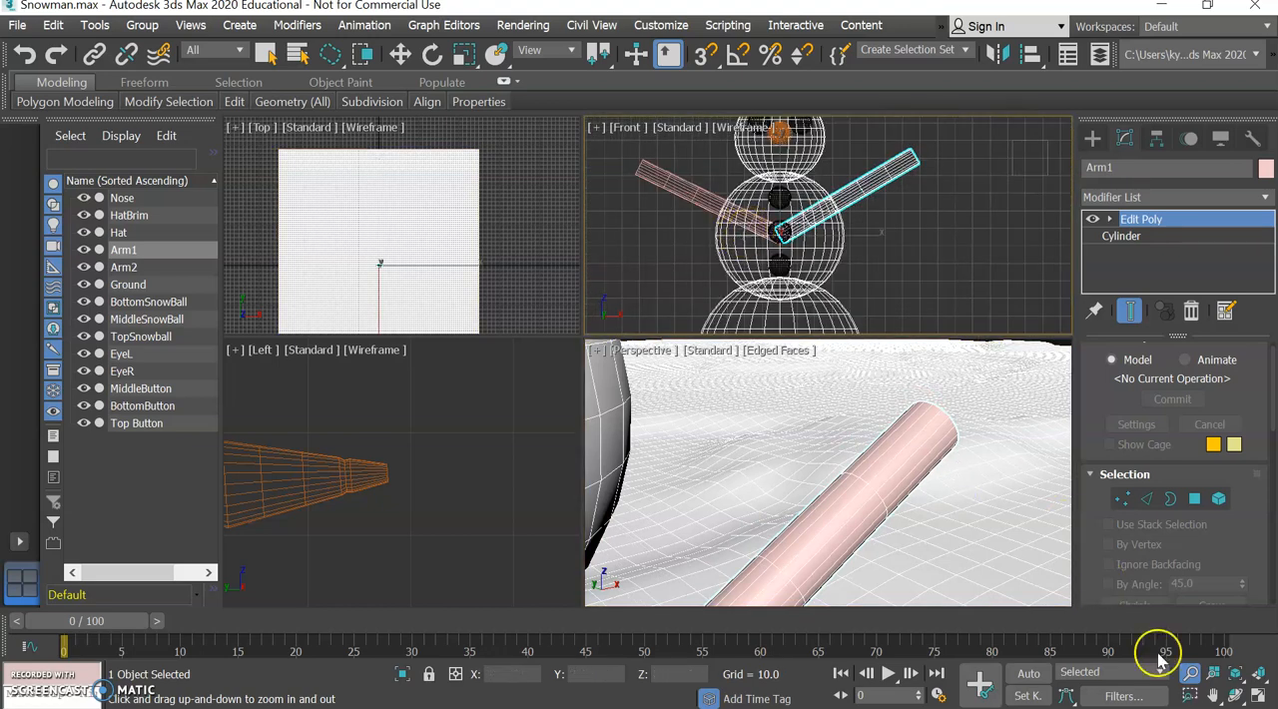
pyautogui.moveTo(849, 265); pyautogui.dragTo(791, 251)
pyautogui.click(1188, 676)
pyautogui.moveTo(374, 511); pyautogui.dragTo(407, 427)
pyautogui.moveTo(396, 264); pyautogui.dragTo(397, 134)
pyautogui.moveTo(248, 296); pyautogui.dragTo(422, 289, button='middle')
pyautogui.moveTo(426, 290); pyautogui.dragTo(442, 206)
pyautogui.moveTo(464, 152); pyautogui.dragTo(442, 283, button='middle')
pyautogui.moveTo(442, 258); pyautogui.dragTo(440, 242)
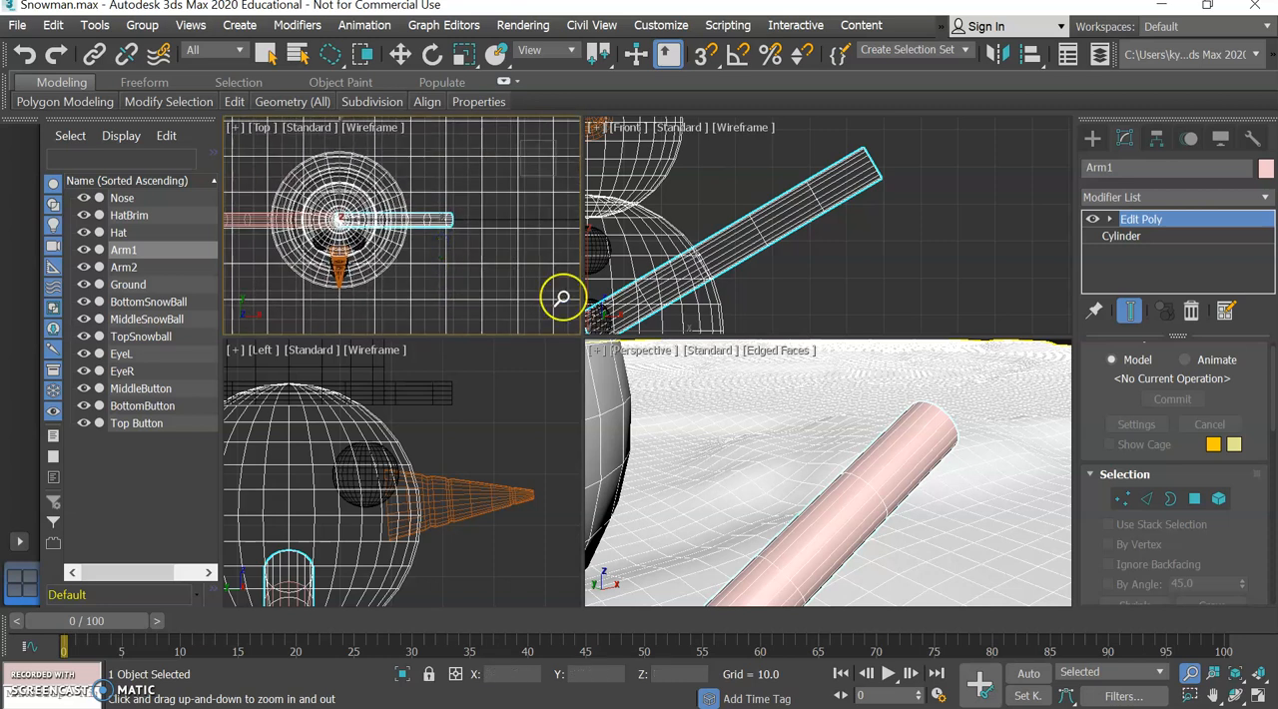
pyautogui.rightClick(821, 446)
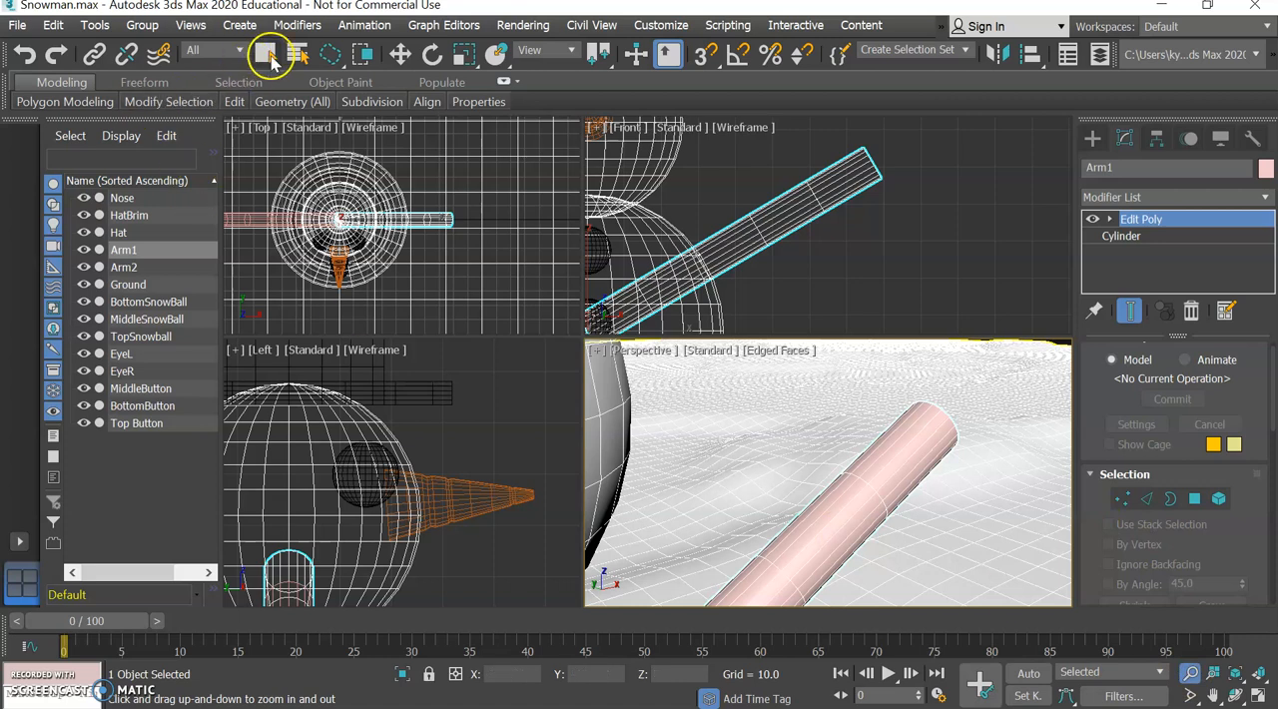
# Select three adjacent polygons along the upper side of Arm1's outermost segment.
pyautogui.click(1198, 501)
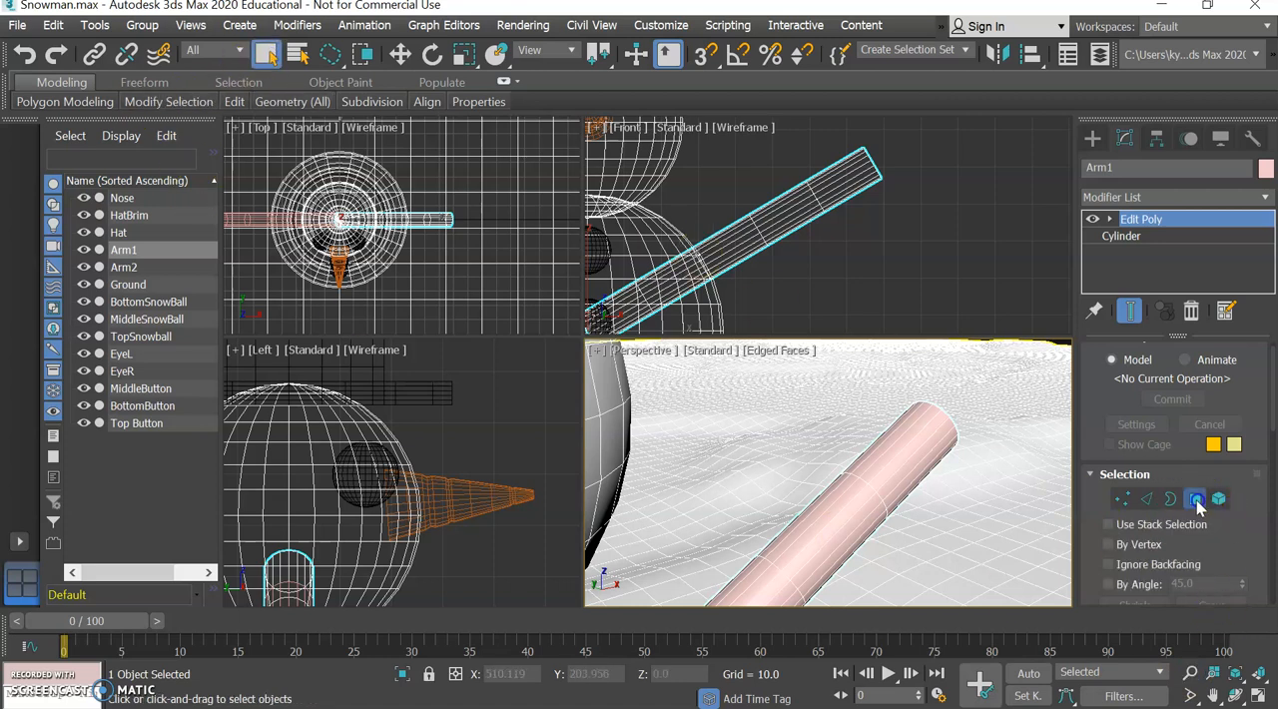
pyautogui.click(882, 461)
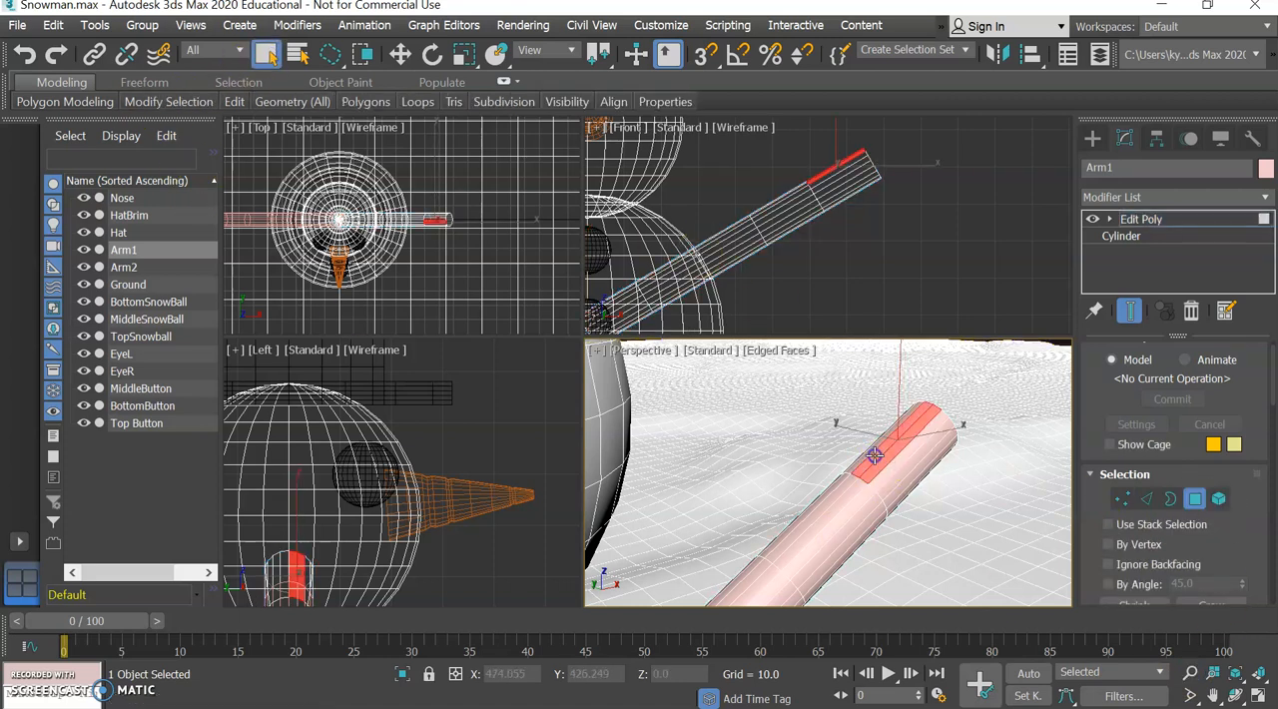
pyautogui.doubleClick(886, 466)
pyautogui.moveTo(1040, 387); pyautogui.dragTo(1024, 377)
pyautogui.moveTo(799, 416)
pyautogui.mouseDown(button='middle')
pyautogui.moveTo(833, 425)
pyautogui.moveTo(806, 416)
pyautogui.mouseUp(button='middle')
# Extrude the selected polygons on Arm1's outer end by 43.351 to form a branch.
pyautogui.scroll(-5, 1213, 509)
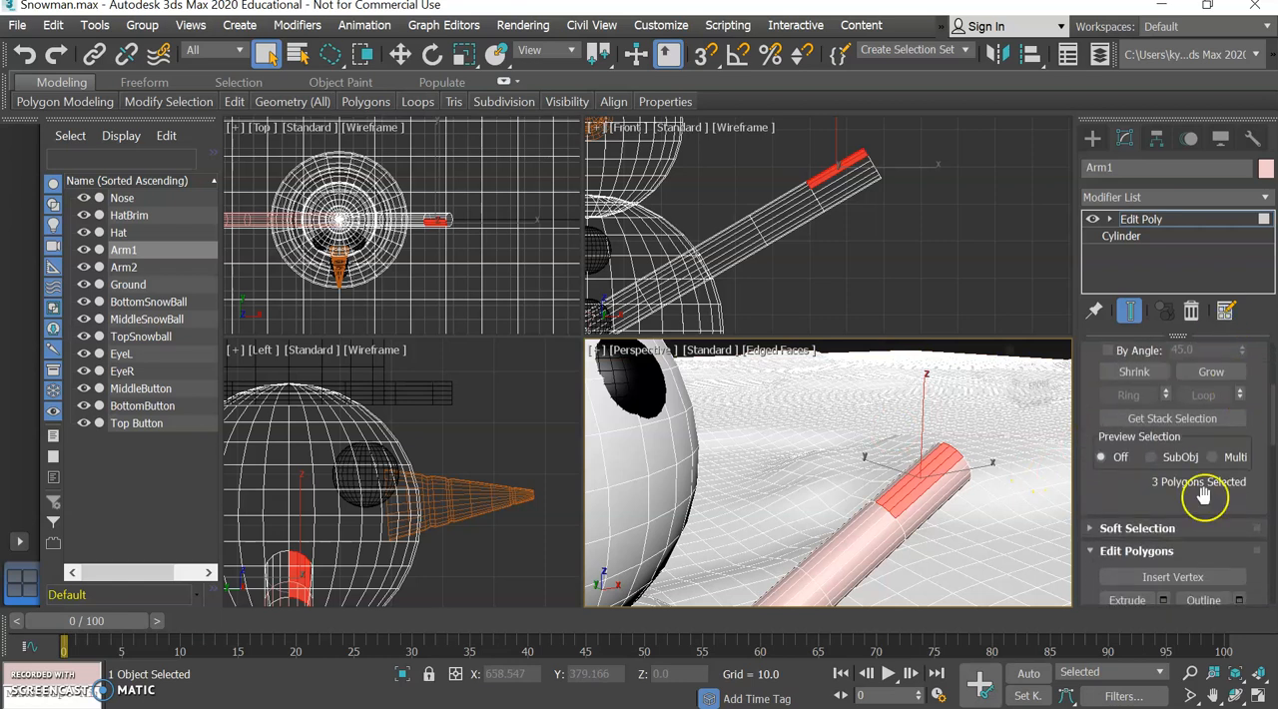
pyautogui.scroll(-3, 1200, 505)
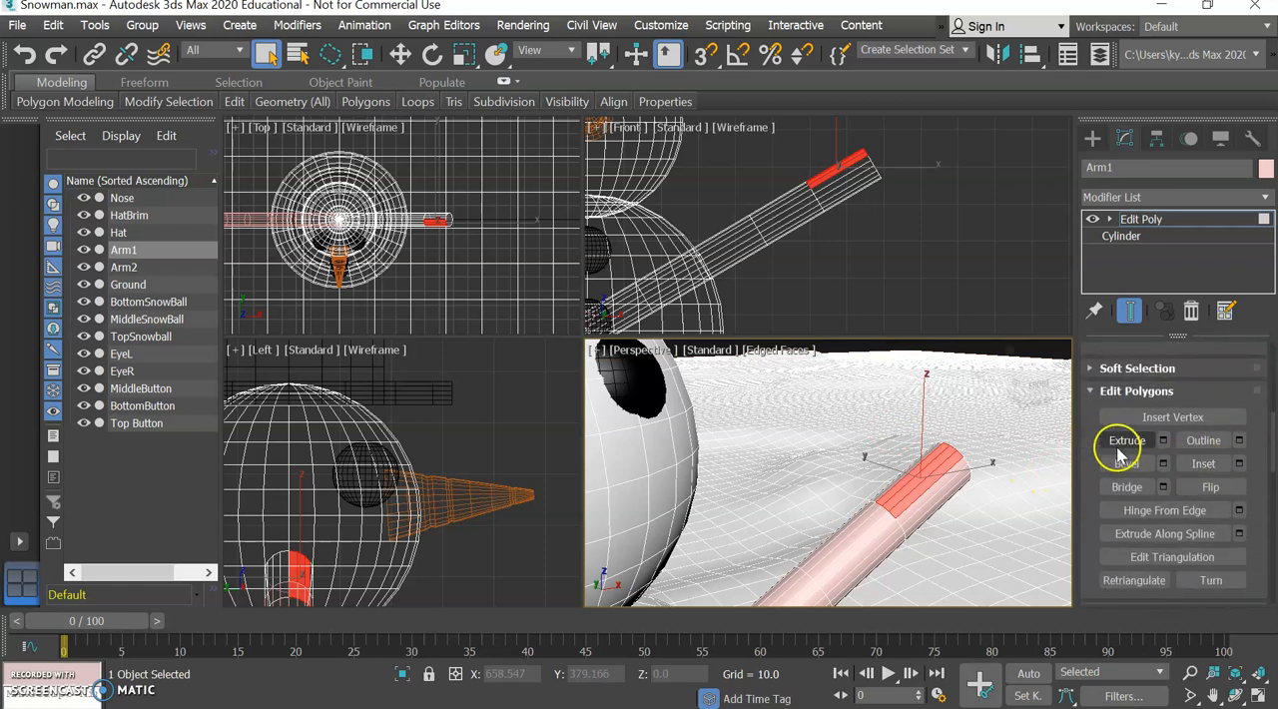
pyautogui.click(1163, 440)
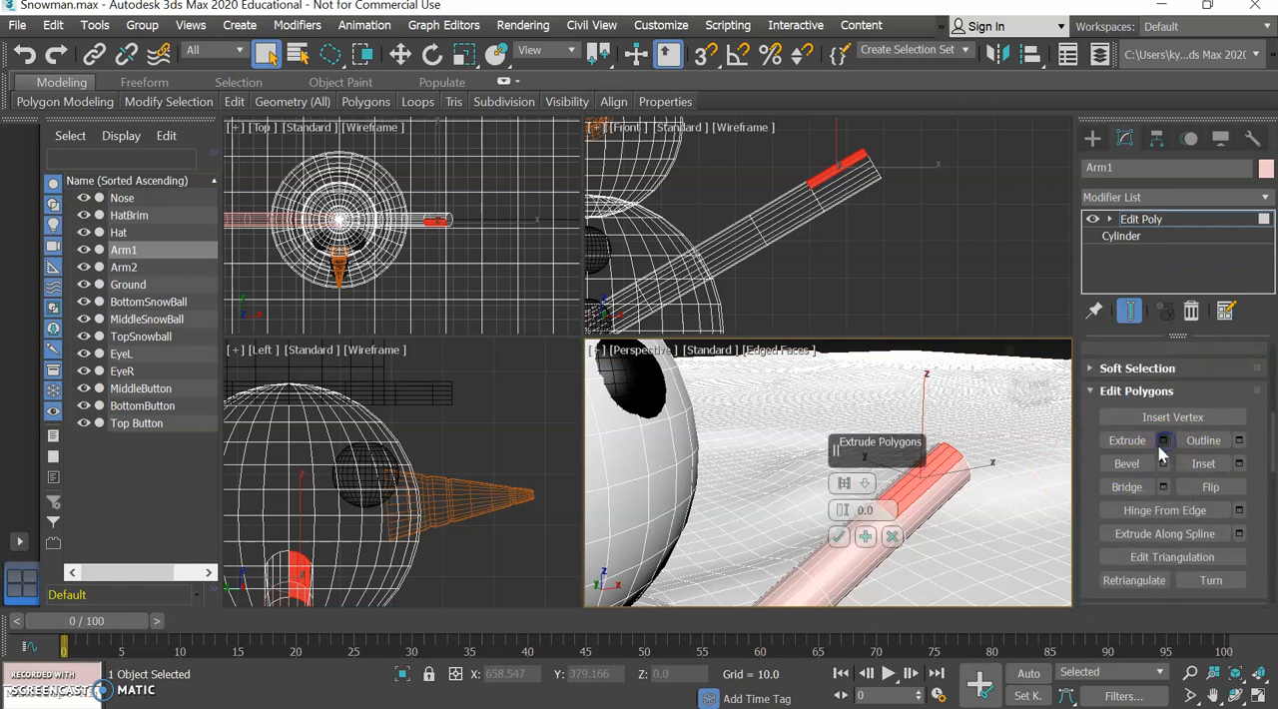
pyautogui.moveTo(841, 511); pyautogui.dragTo(851, 381)
pyautogui.scroll(-5, 885, 399)
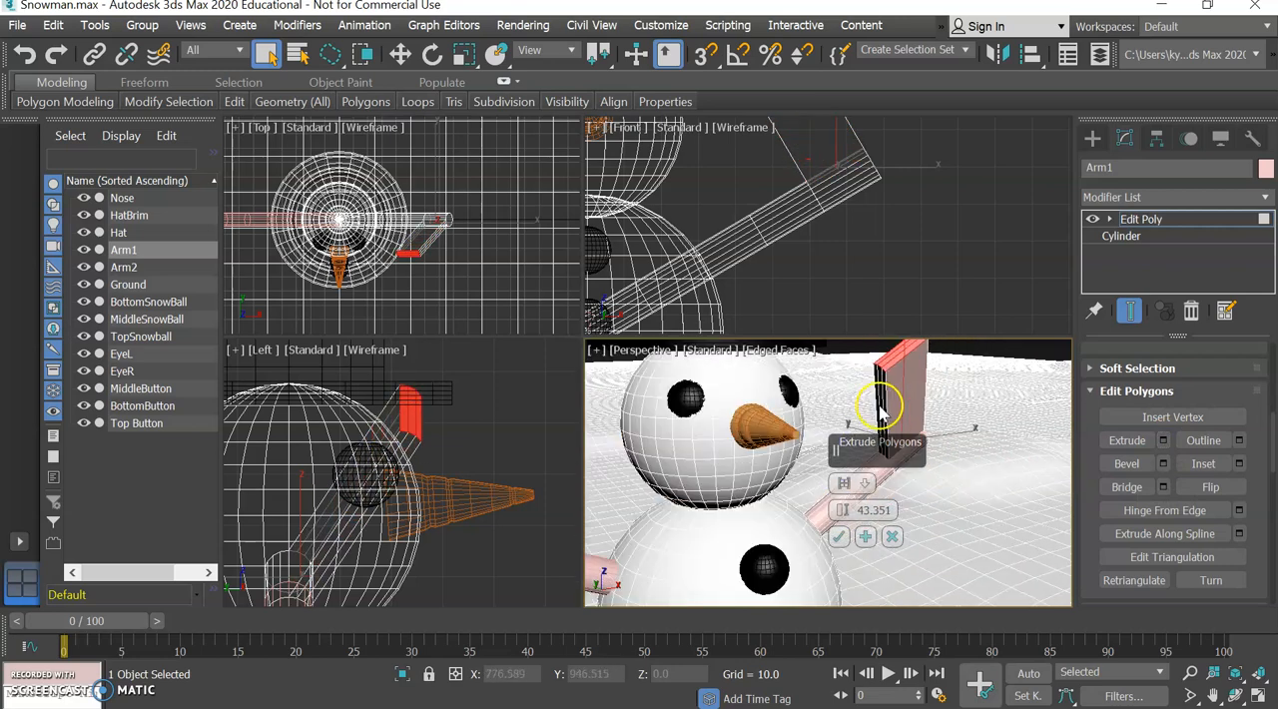
pyautogui.moveTo(1036, 386); pyautogui.dragTo(1016, 380)
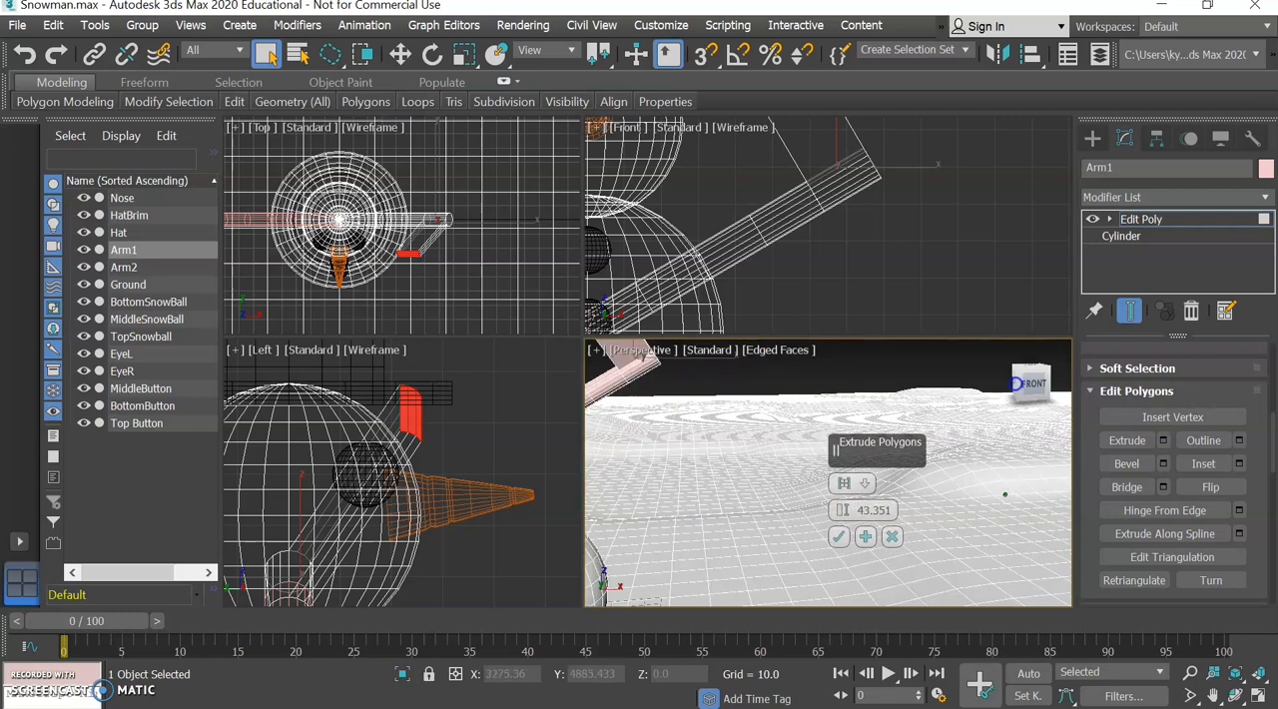
pyautogui.scroll(-5, 670, 444)
pyautogui.moveTo(669, 446); pyautogui.dragTo(736, 477, button='middle')
pyautogui.scroll(5, 773, 501)
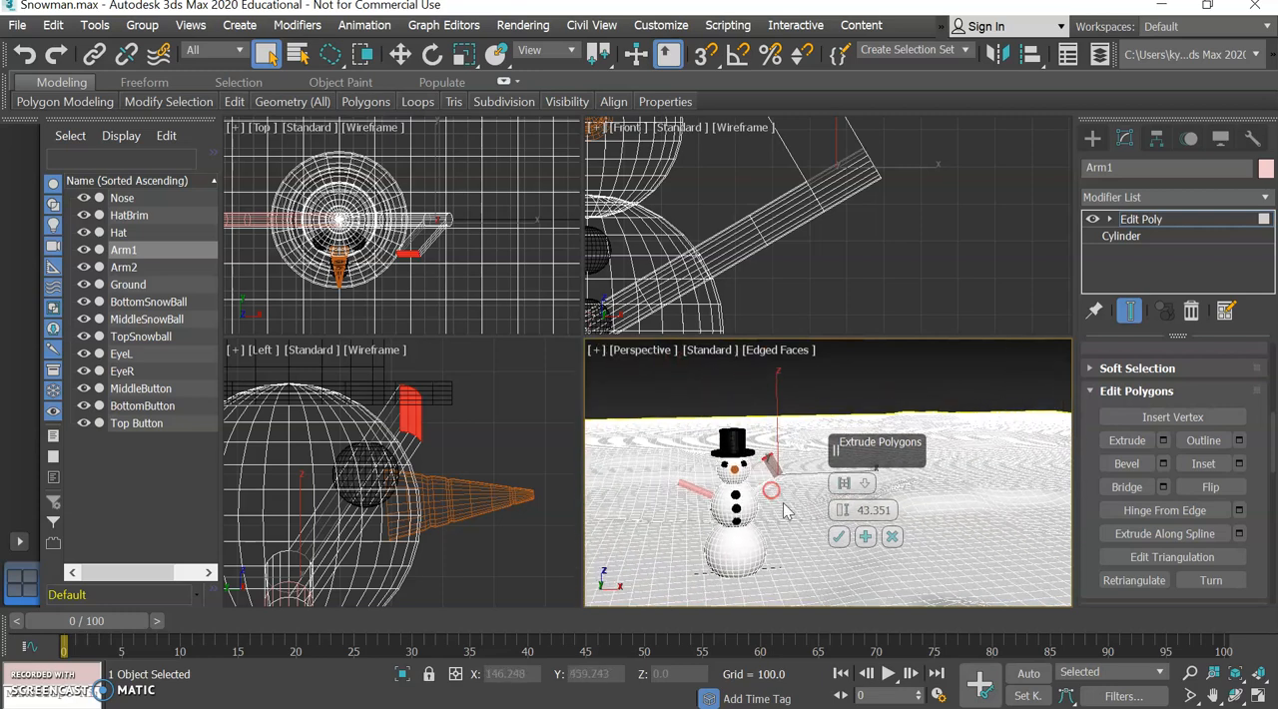
pyautogui.click(465, 58)
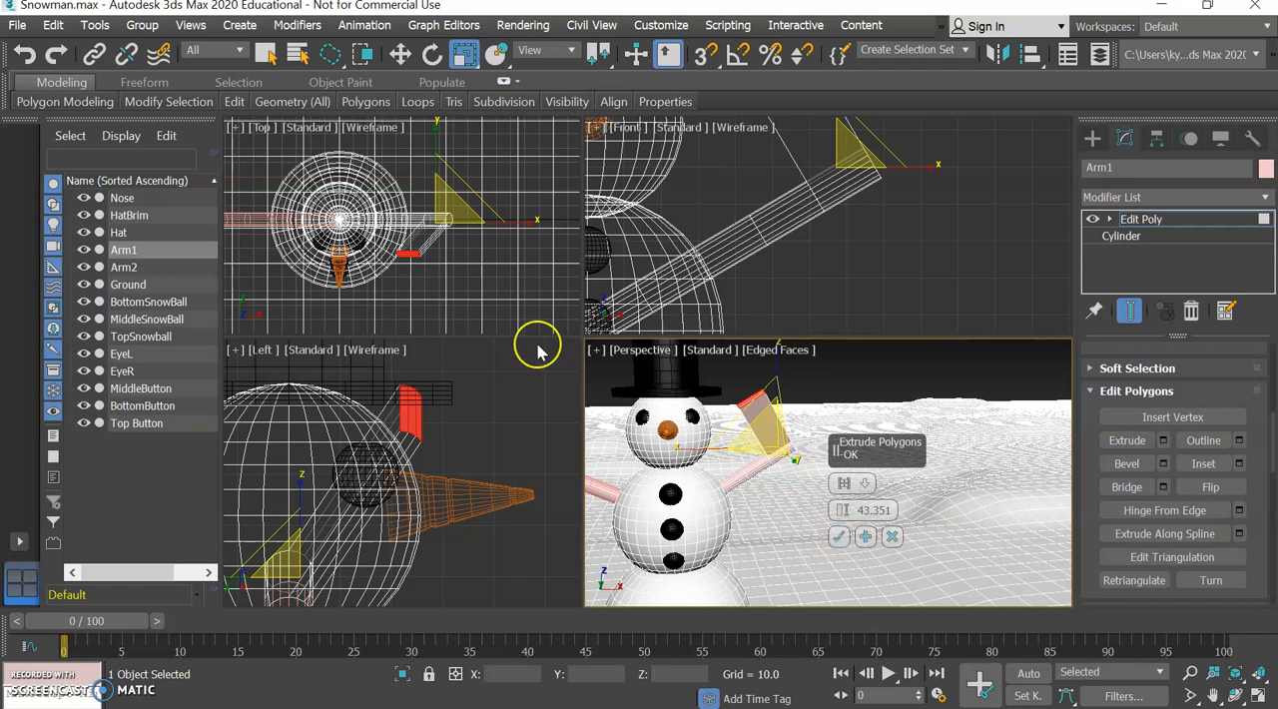
pyautogui.click(267, 54)
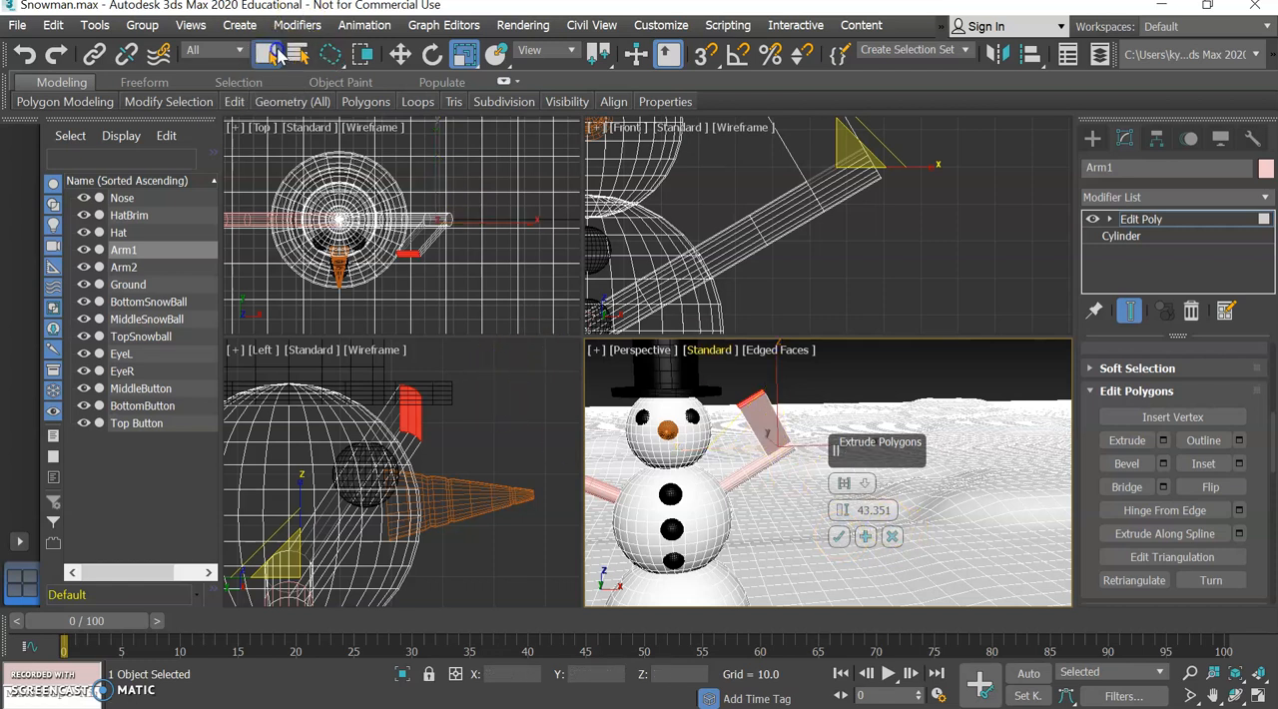
pyautogui.click(837, 538)
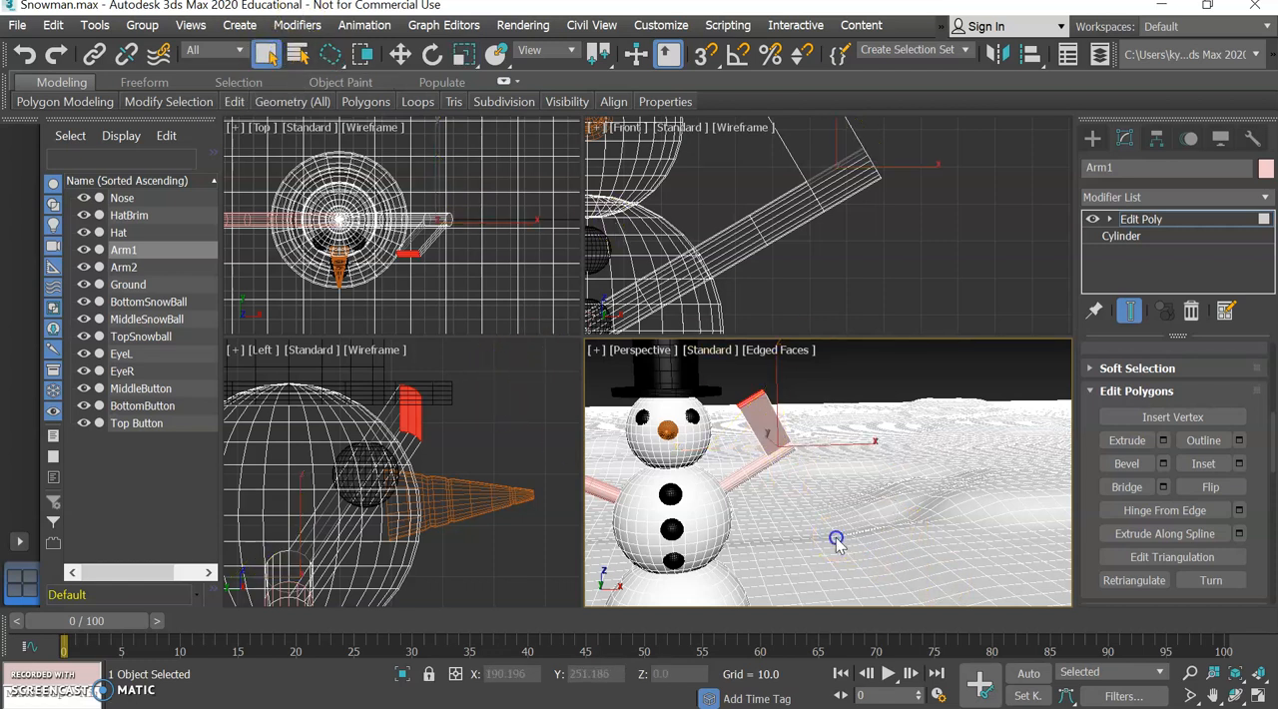
# Scale the extruded branch's end face down uniformly so the branch tapers to a narrow tip.
pyautogui.scroll(3, 441, 448)
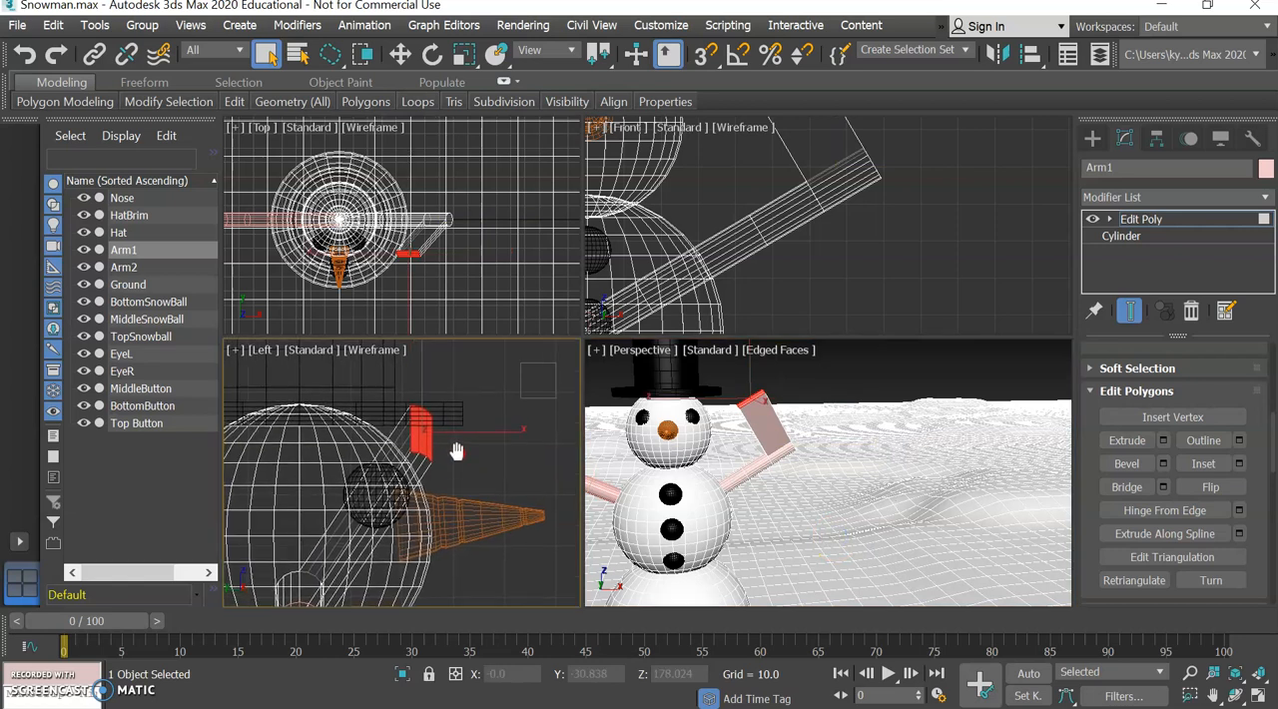
pyautogui.click(464, 55)
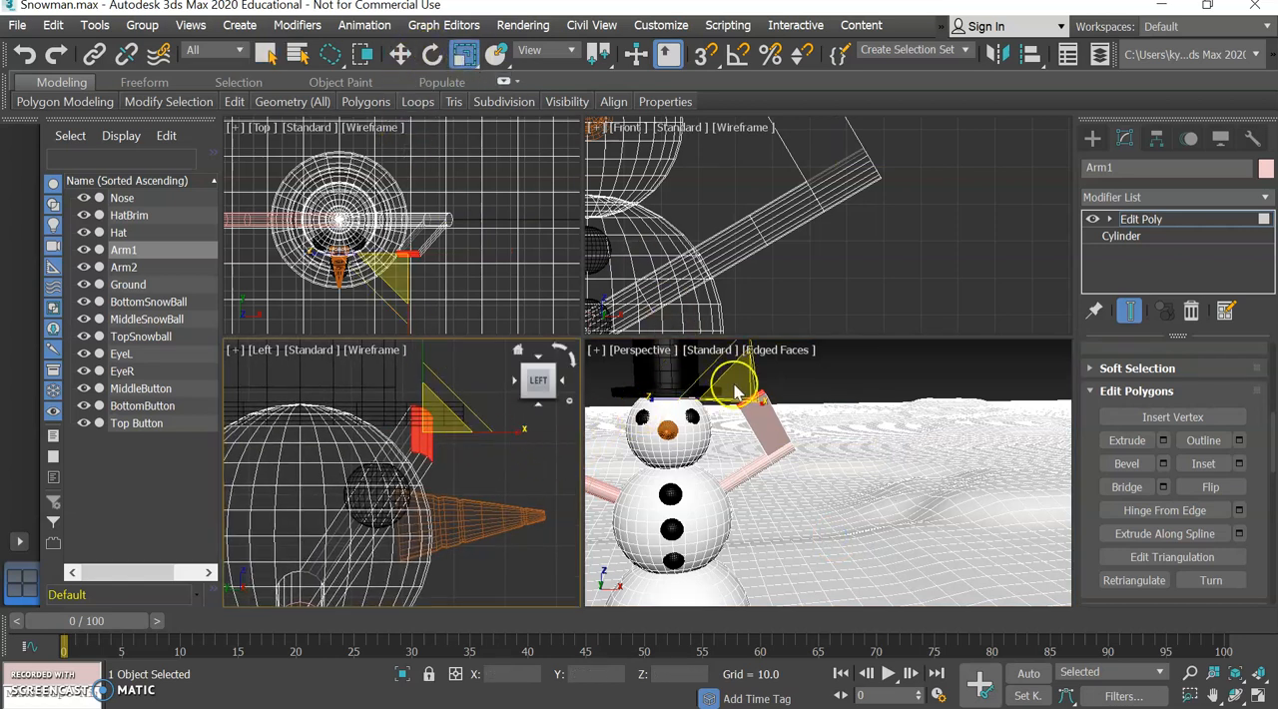
pyautogui.moveTo(736, 387); pyautogui.dragTo(754, 475)
# Move the upper branch's tip outward by about 37.22 along X, away from the snowman's head.
pyautogui.click(399, 55)
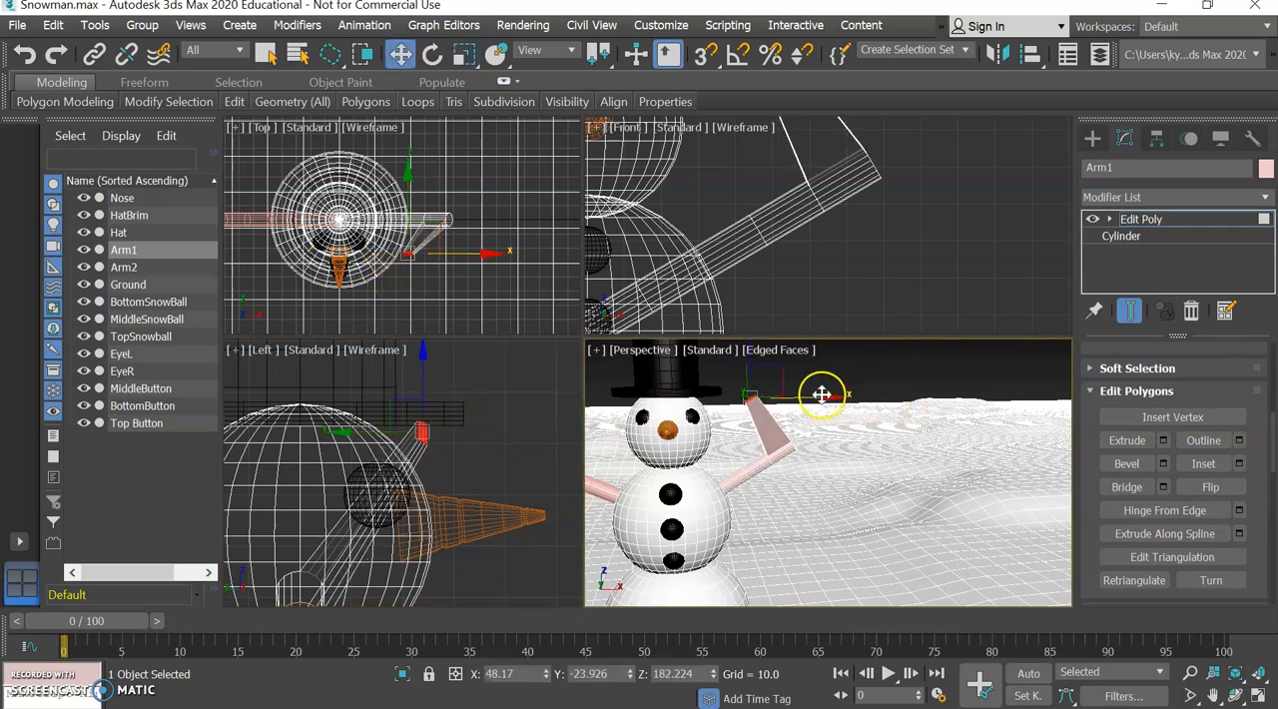
pyautogui.moveTo(826, 395); pyautogui.dragTo(885, 391)
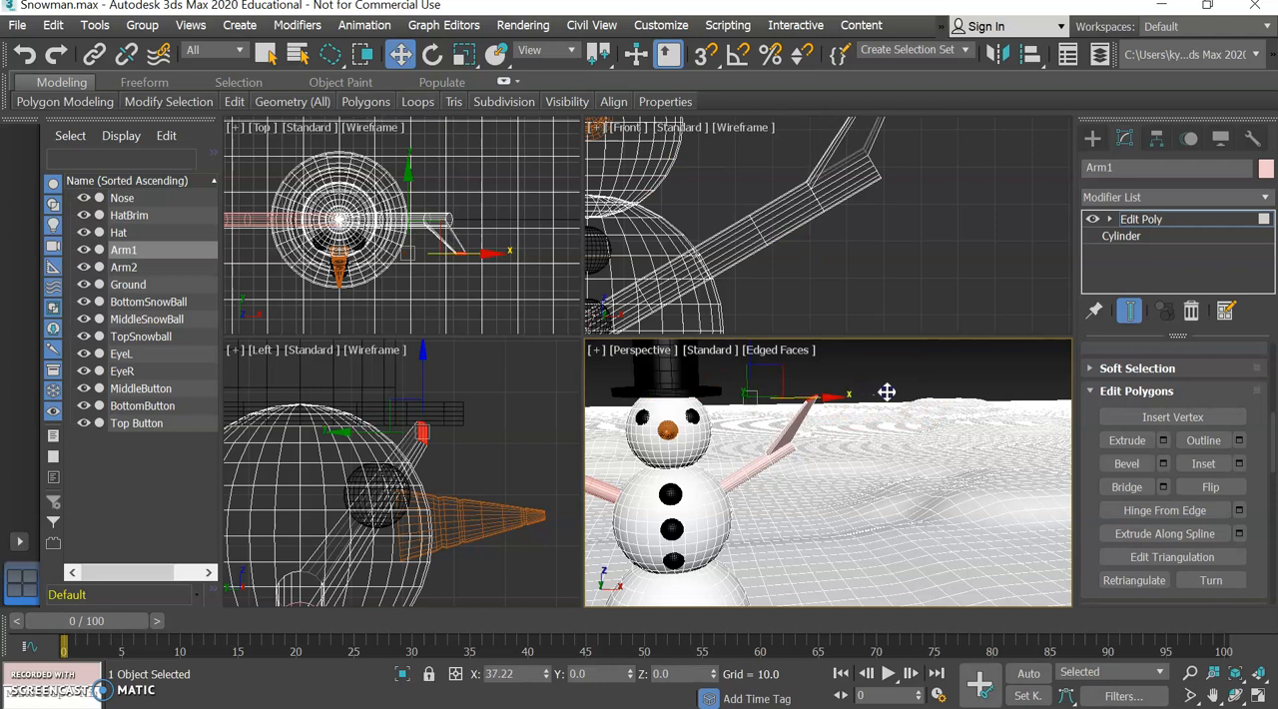
pyautogui.rightClick(864, 212)
pyautogui.scroll(-3, 864, 211)
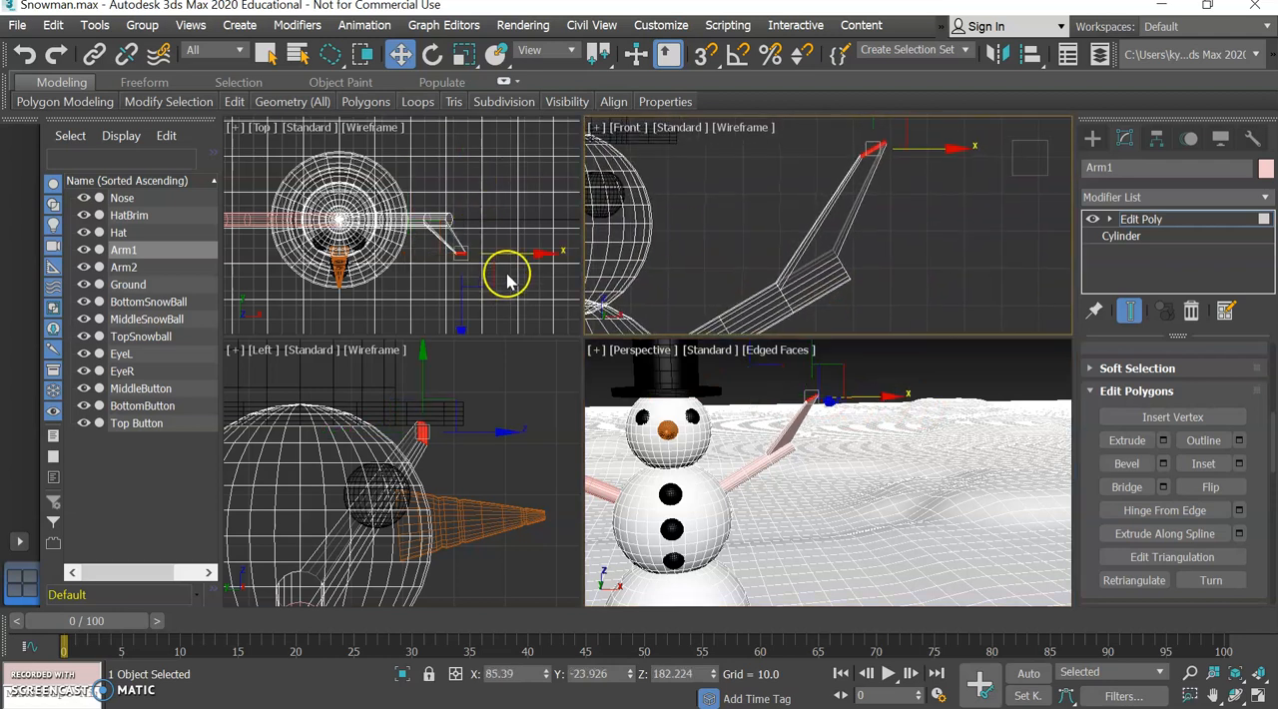
# Select the polygons on the underside of Arm1, in the segments just inward of the upper branch.
pyautogui.scroll(5, 817, 419)
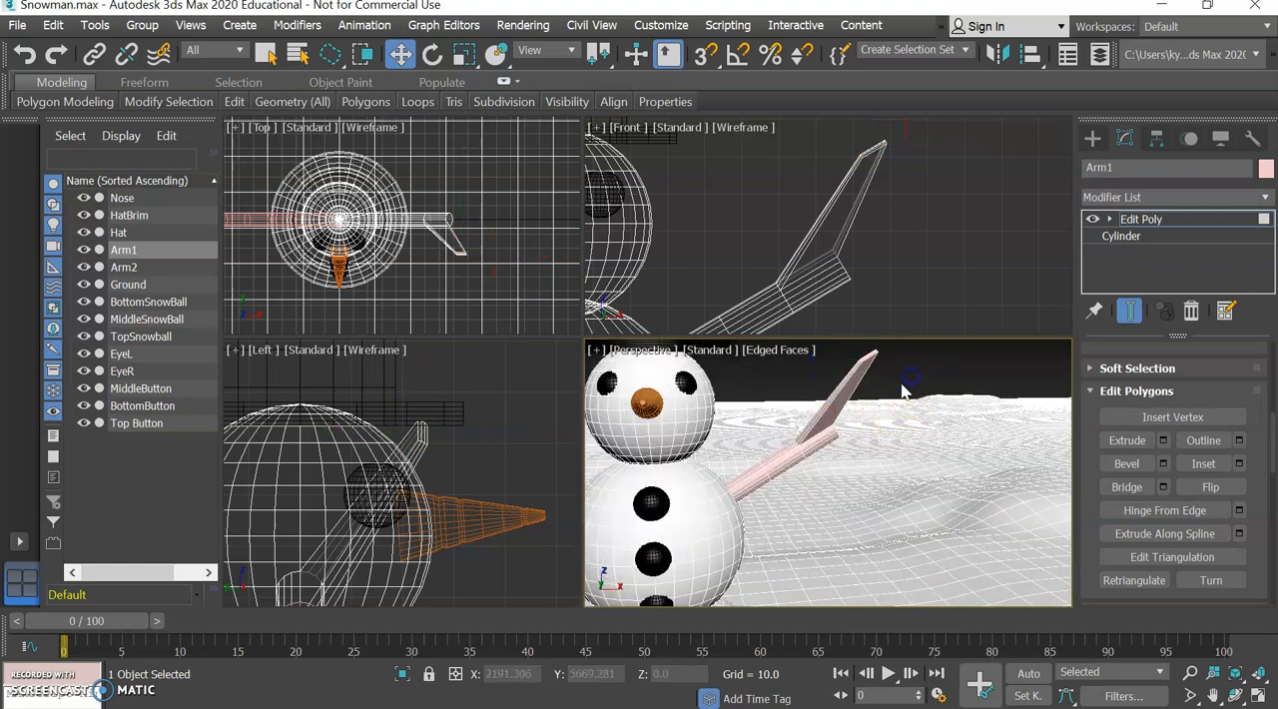
pyautogui.click(1029, 379)
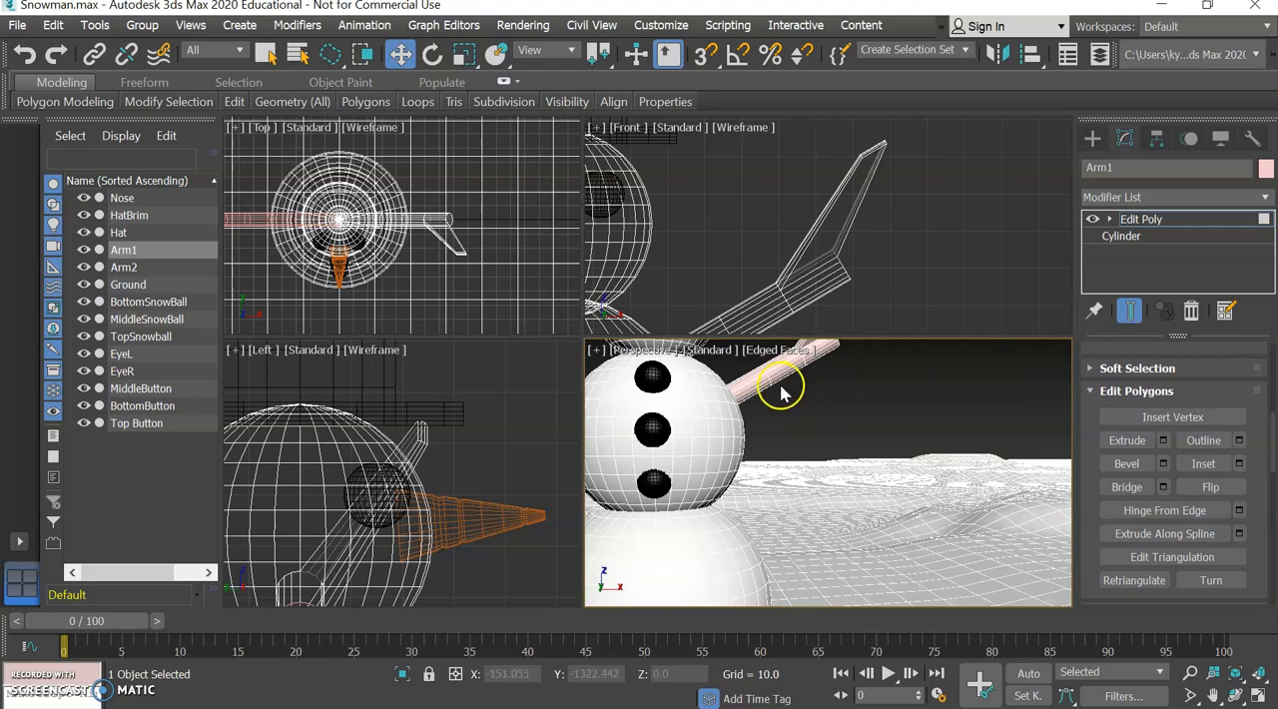
pyautogui.scroll(4, 777, 387)
pyautogui.scroll(3, 777, 387)
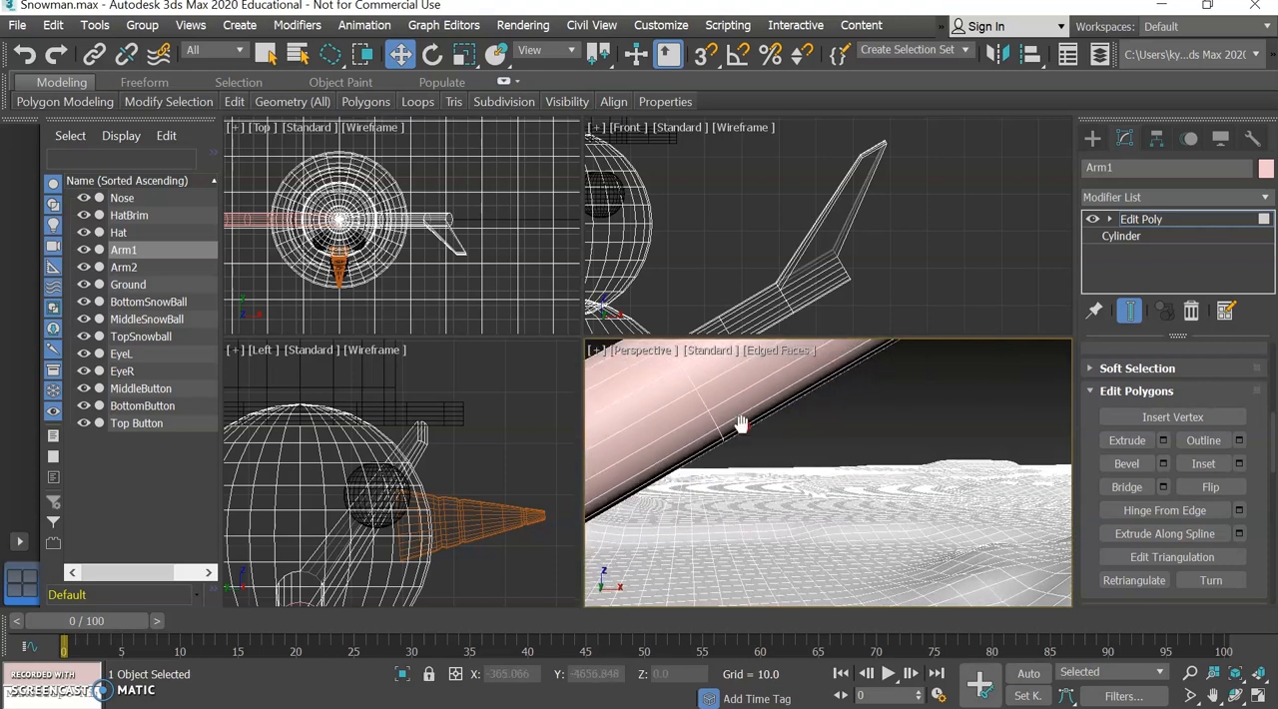
pyautogui.click(745, 414)
pyautogui.scroll(-5, 765, 428)
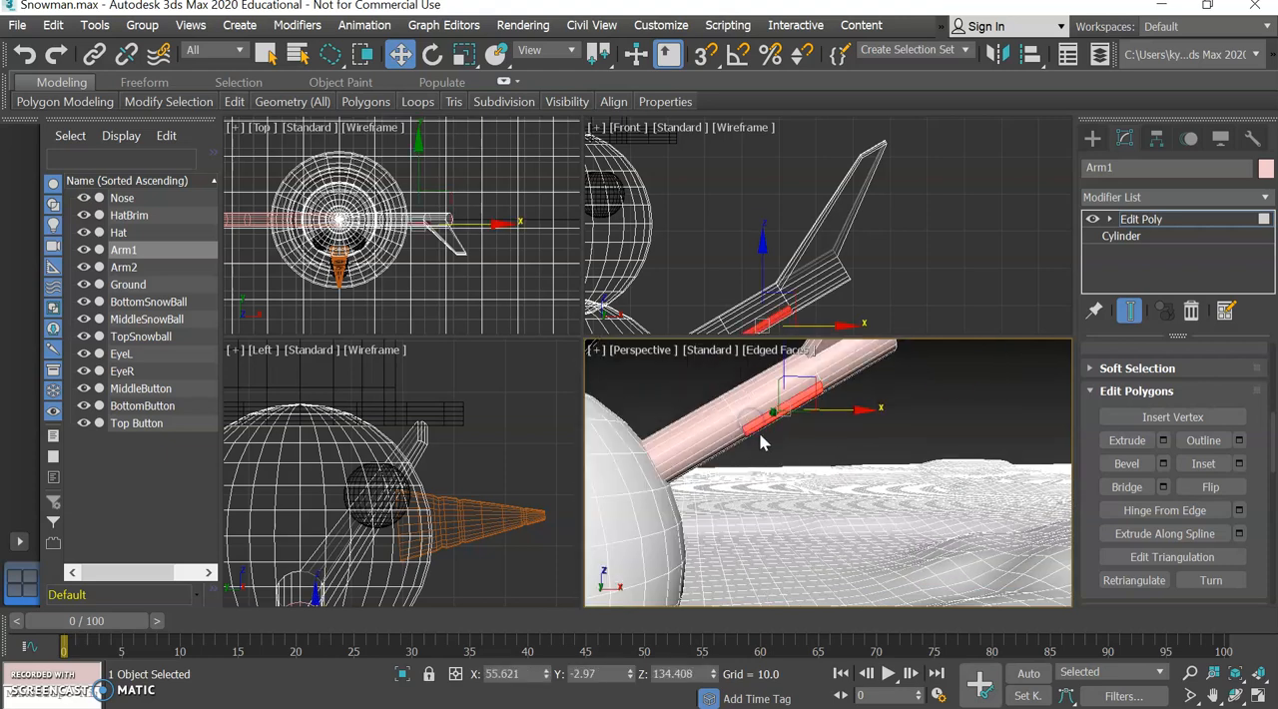
# Bevel the selected underside polygons with a height of 23.378 and an outline of -0.227.
pyautogui.click(1163, 463)
pyautogui.moveTo(841, 510); pyautogui.dragTo(866, 445)
pyautogui.moveTo(841, 540)
pyautogui.mouseDown()
pyautogui.moveTo(852, 525)
pyautogui.moveTo(857, 538)
pyautogui.mouseUp()
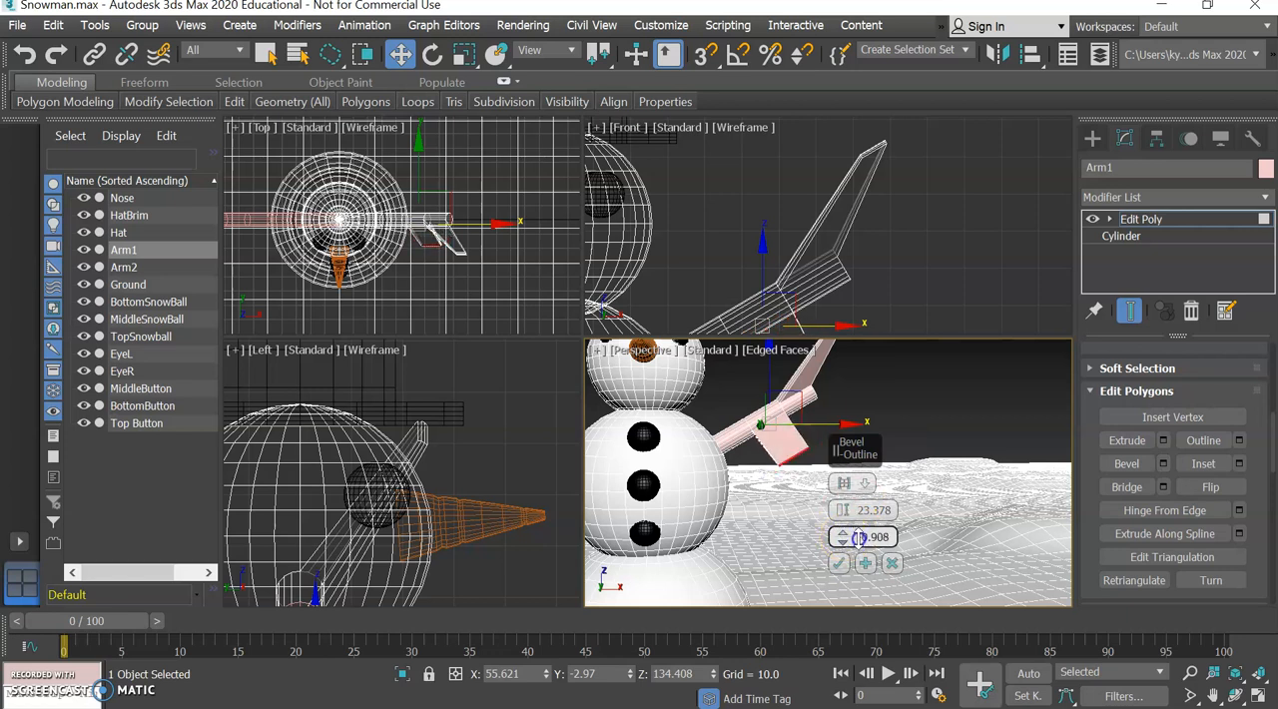
pyautogui.click(839, 565)
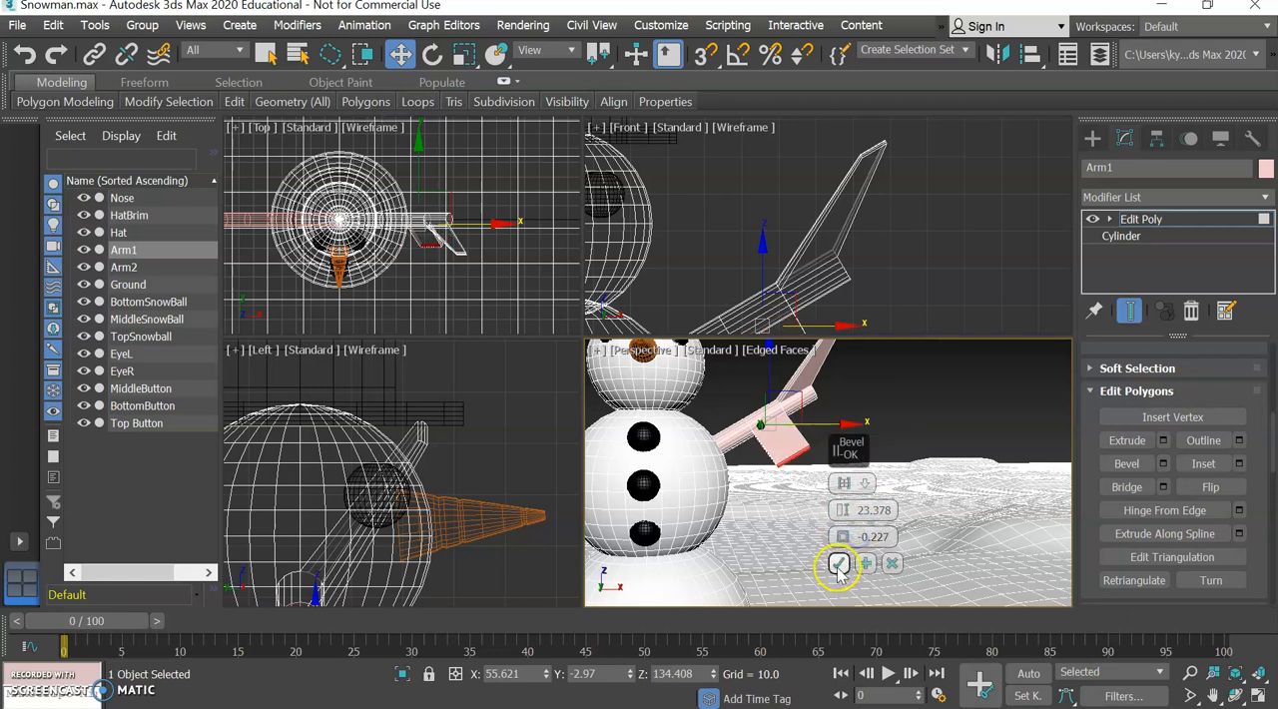
pyautogui.moveTo(1040, 382); pyautogui.dragTo(1028, 377)
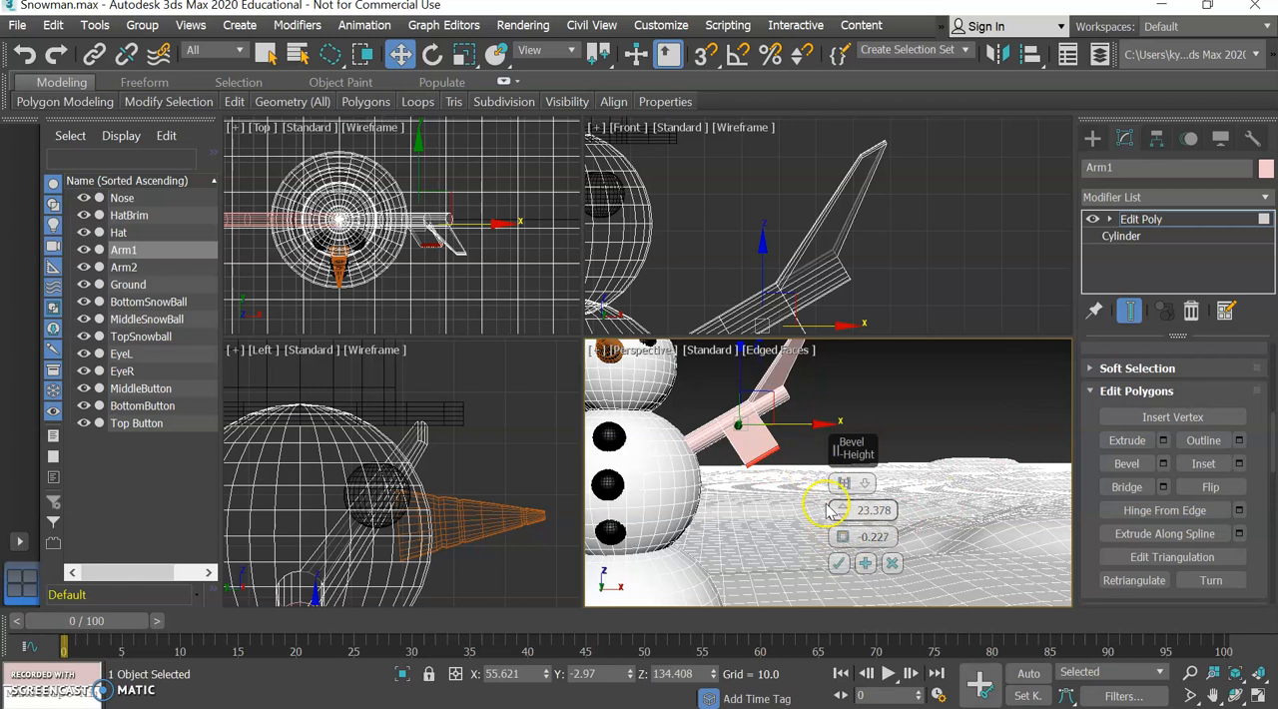
pyautogui.click(838, 563)
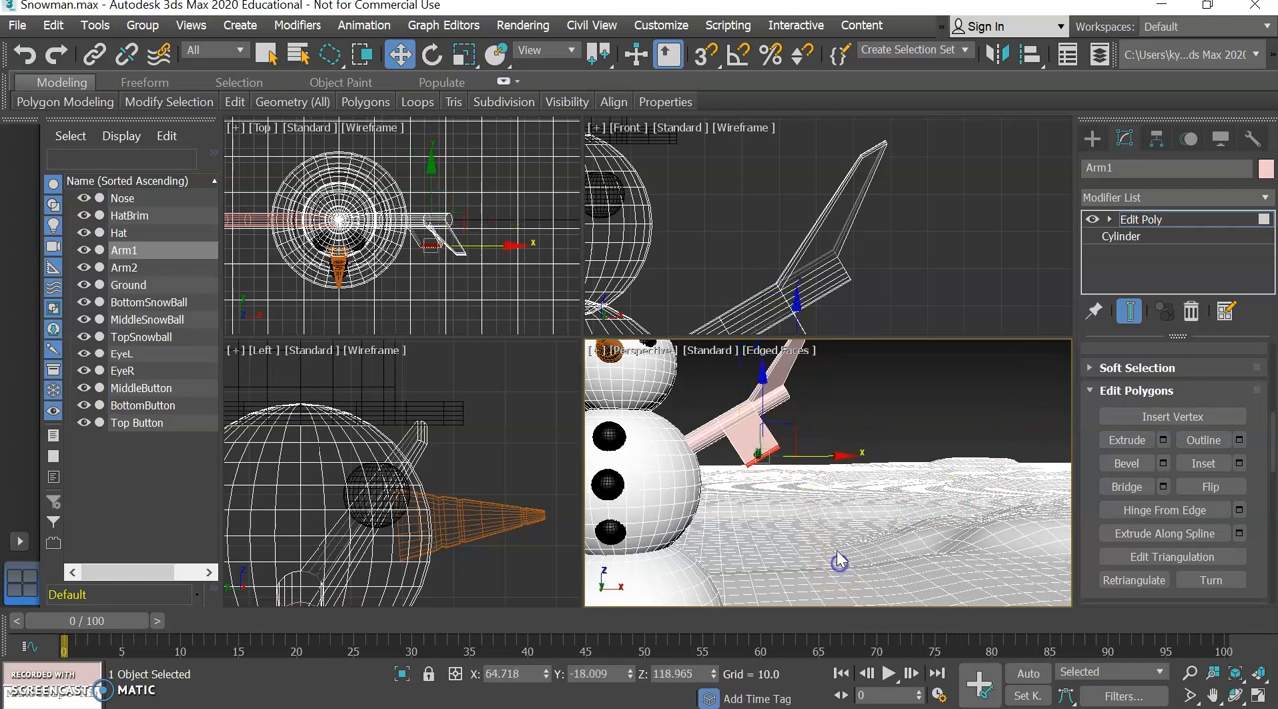
# Scale down the end face of the lower branch so it tapers away from the arm.
pyautogui.click(460, 55)
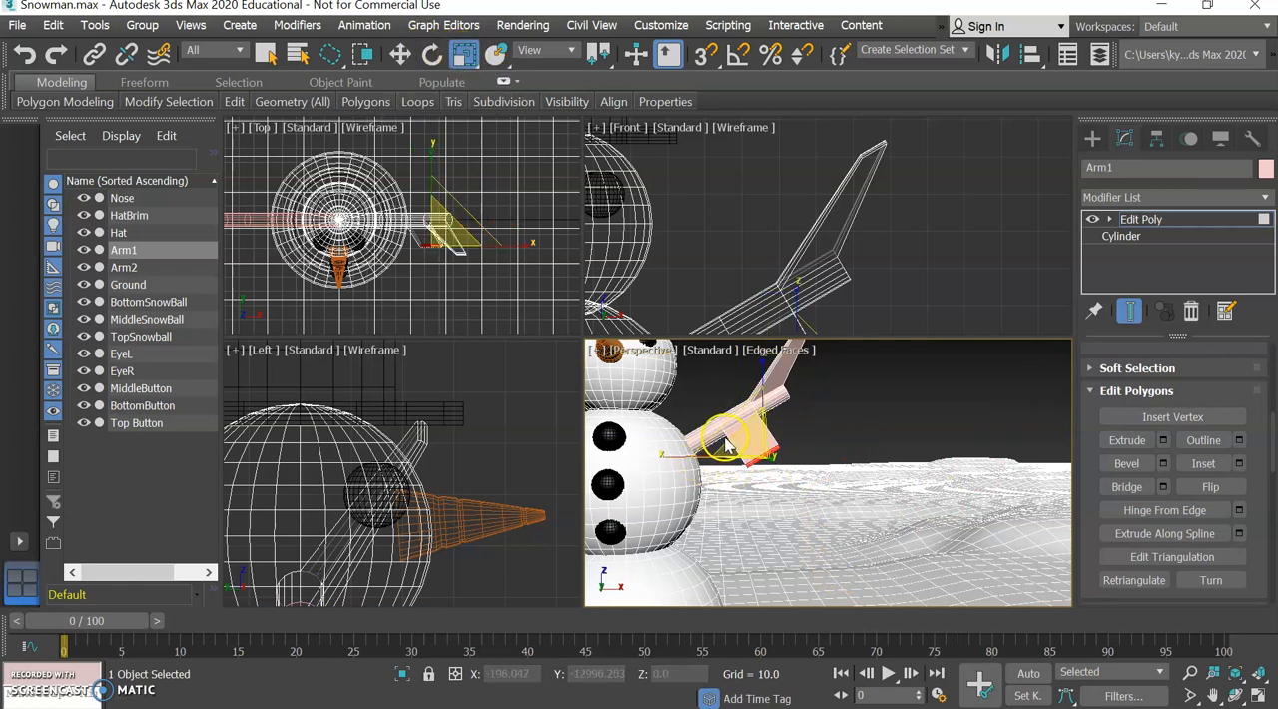
pyautogui.moveTo(728, 438); pyautogui.dragTo(722, 465)
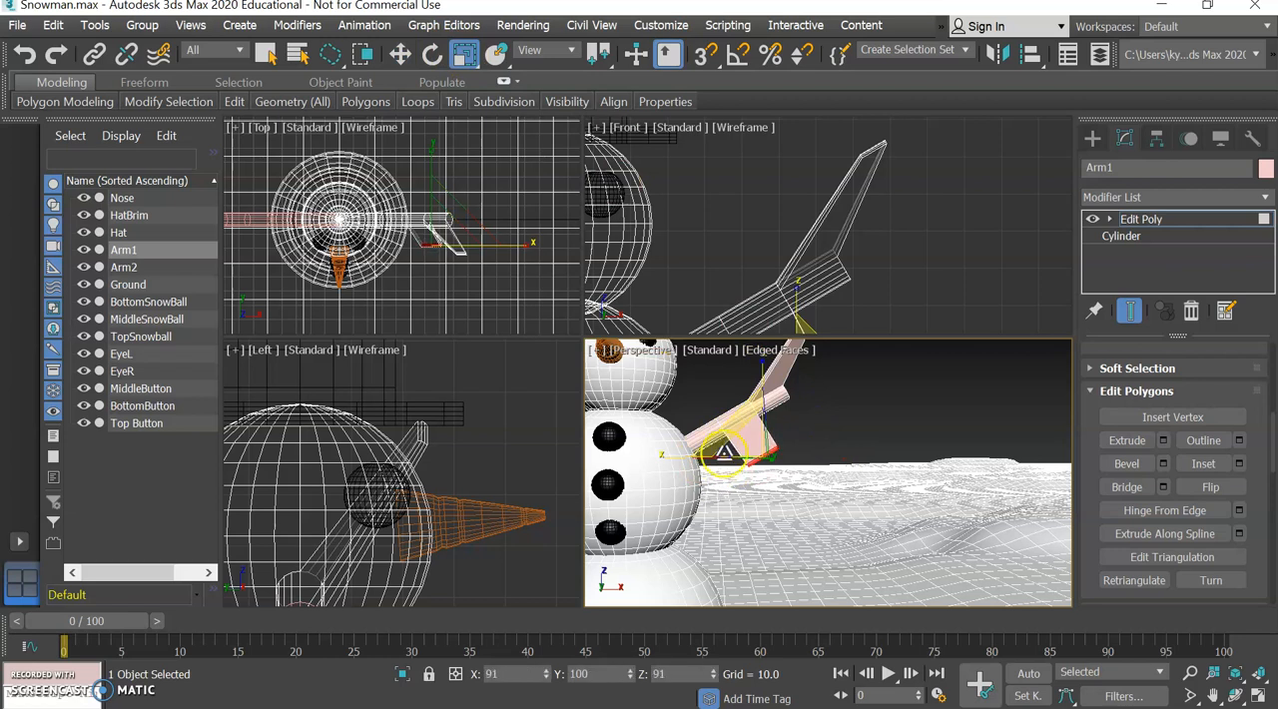
pyautogui.moveTo(779, 515); pyautogui.dragTo(778, 516)
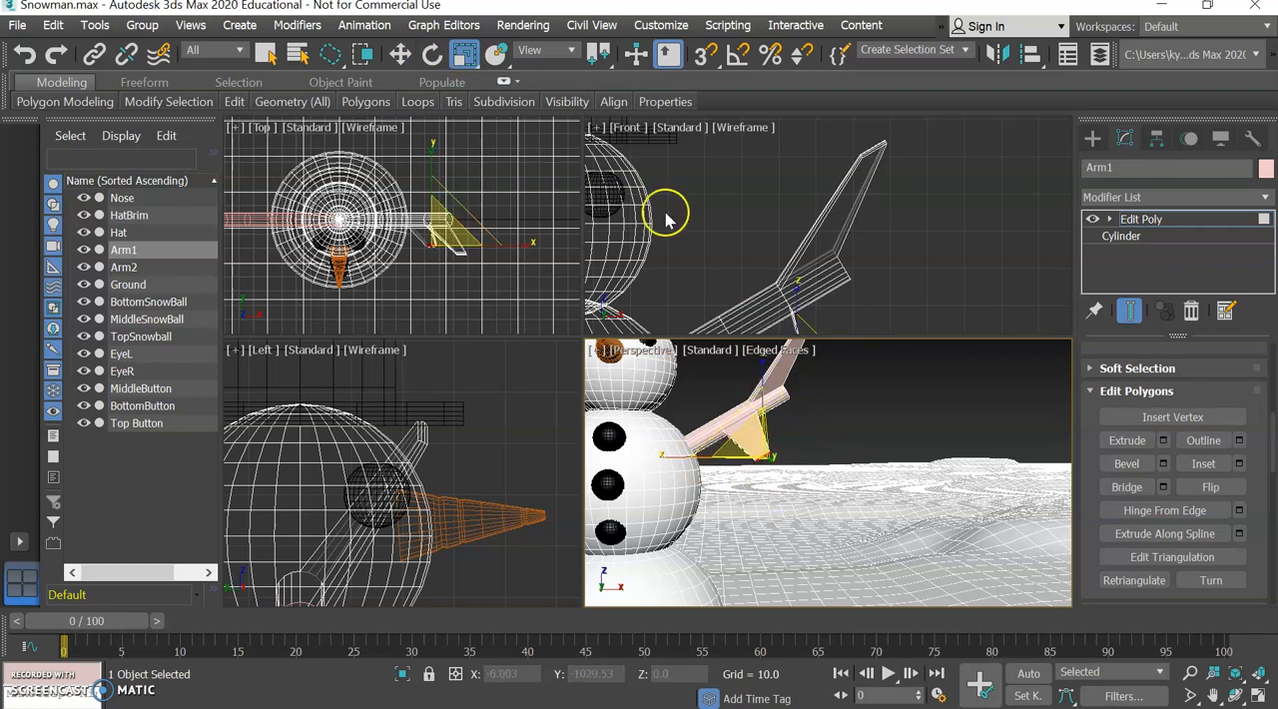
# Move the lower branch's tip up and outward and shift it along Y, to about X 88.33, Y -7.71, Z 131.97.
pyautogui.click(402, 55)
pyautogui.moveTo(838, 455)
pyautogui.mouseDown()
pyautogui.moveTo(858, 448)
pyautogui.moveTo(844, 432)
pyautogui.mouseUp()
pyautogui.moveTo(811, 381); pyautogui.dragTo(811, 357)
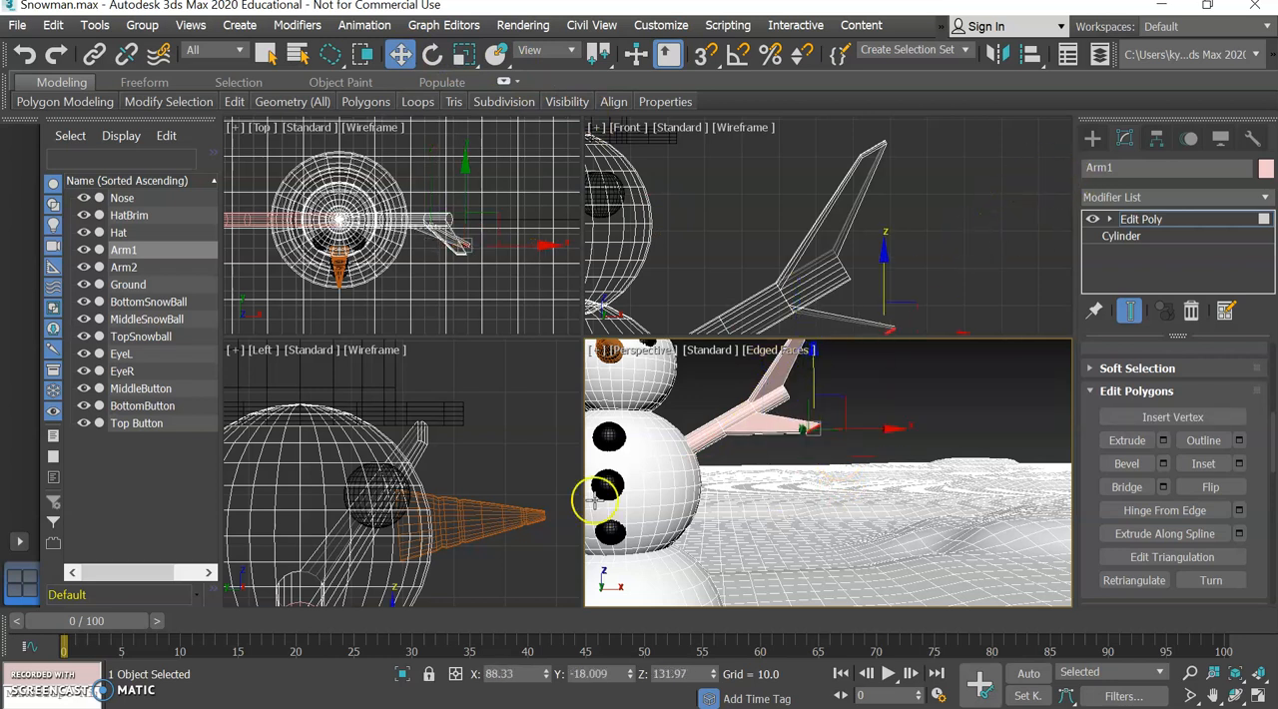
pyautogui.scroll(5, 462, 268)
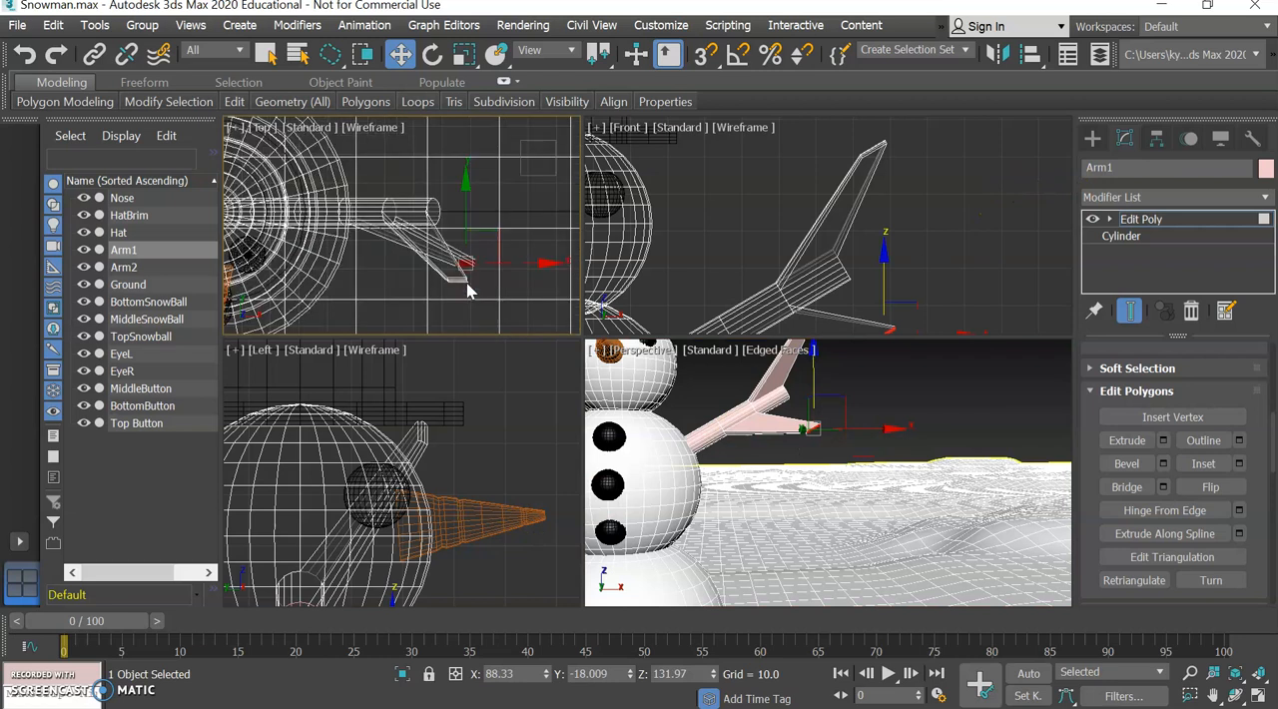
pyautogui.moveTo(467, 186); pyautogui.dragTo(468, 155)
pyautogui.moveTo(457, 496); pyautogui.dragTo(490, 434, button='middle')
pyautogui.moveTo(813, 479); pyautogui.dragTo(841, 487, button='middle')
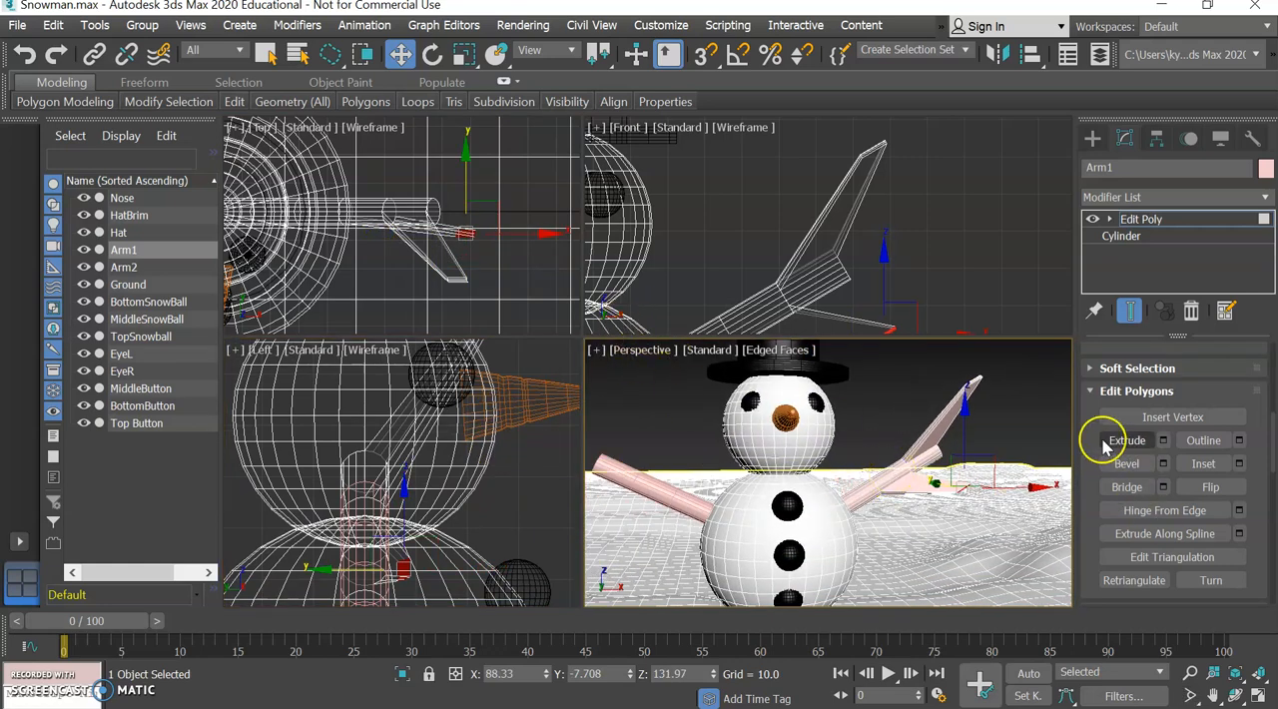
# Hide the Ground object to get a clear close-up of the back side of Arm1.
pyautogui.moveTo(1008, 404)
pyautogui.moveTo(1028, 384); pyautogui.dragTo(707, 350)
pyautogui.scroll(5, 844, 445)
pyautogui.scroll(-6, 843, 446)
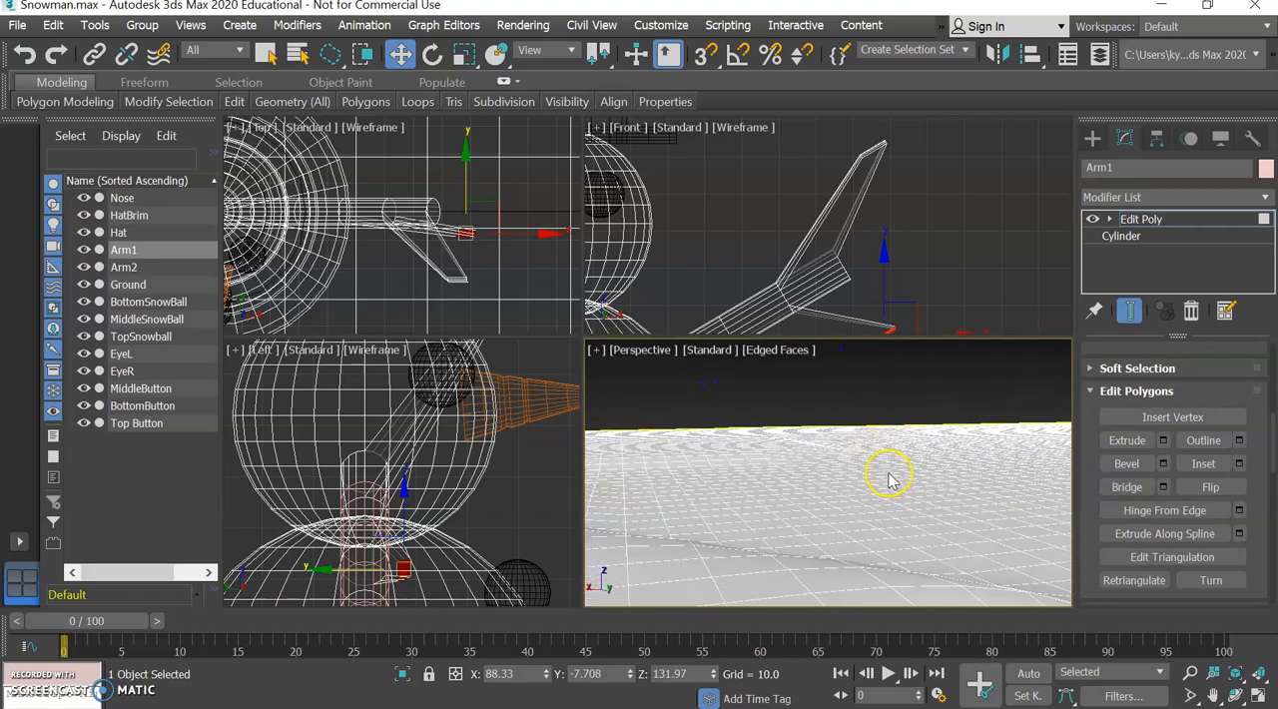
pyautogui.scroll(8, 898, 474)
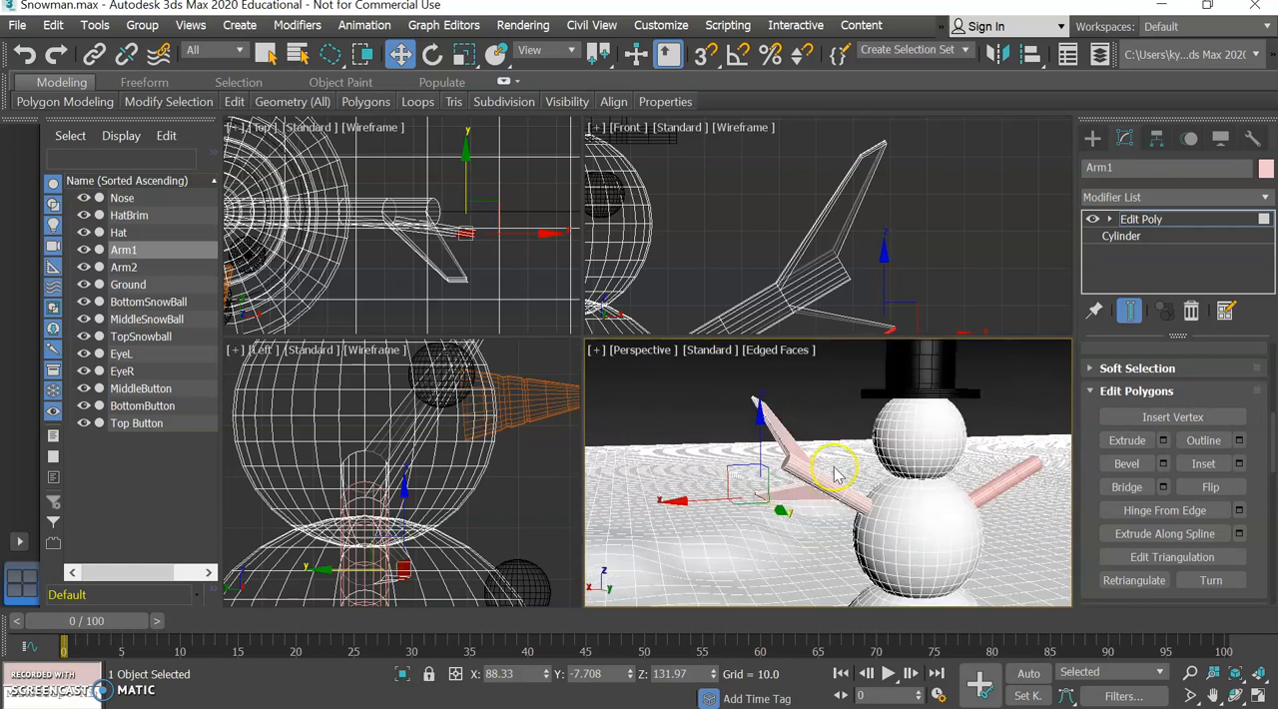
pyautogui.scroll(3, 734, 538)
pyautogui.scroll(-1, 733, 534)
pyautogui.moveTo(828, 498); pyautogui.dragTo(794, 515, button='middle')
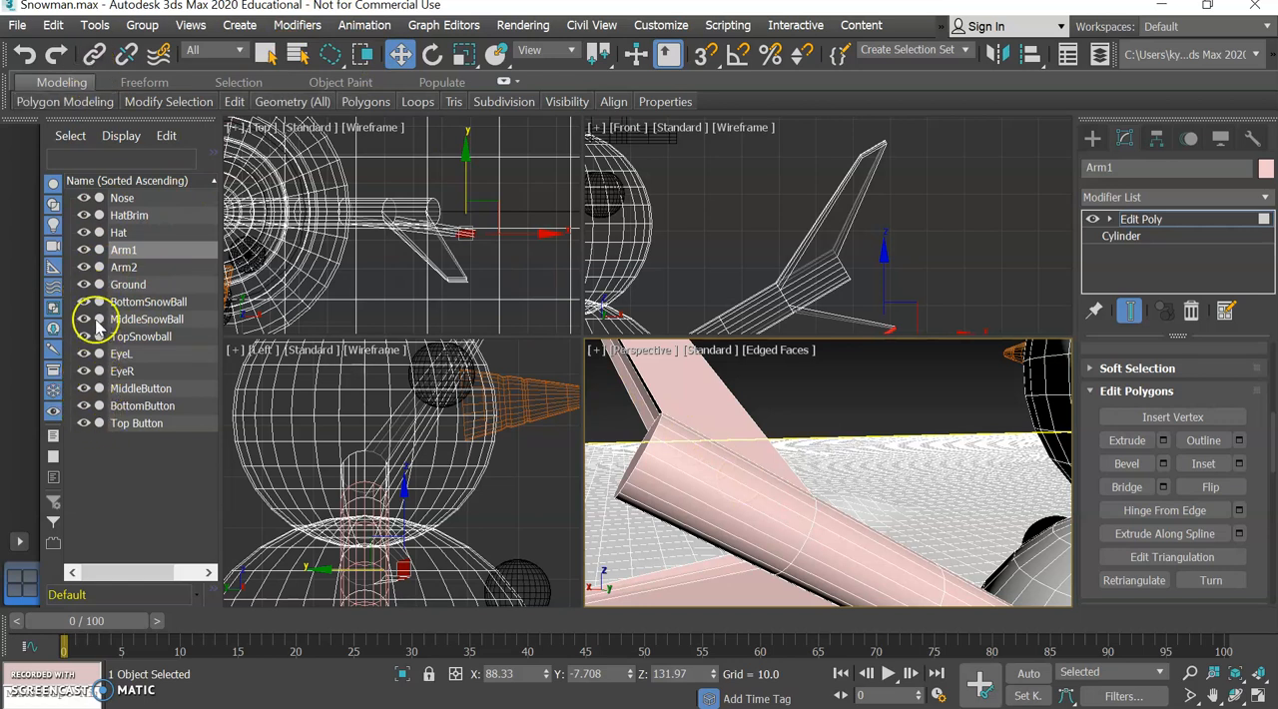
pyautogui.click(84, 285)
pyautogui.moveTo(723, 521); pyautogui.dragTo(748, 491, button='middle')
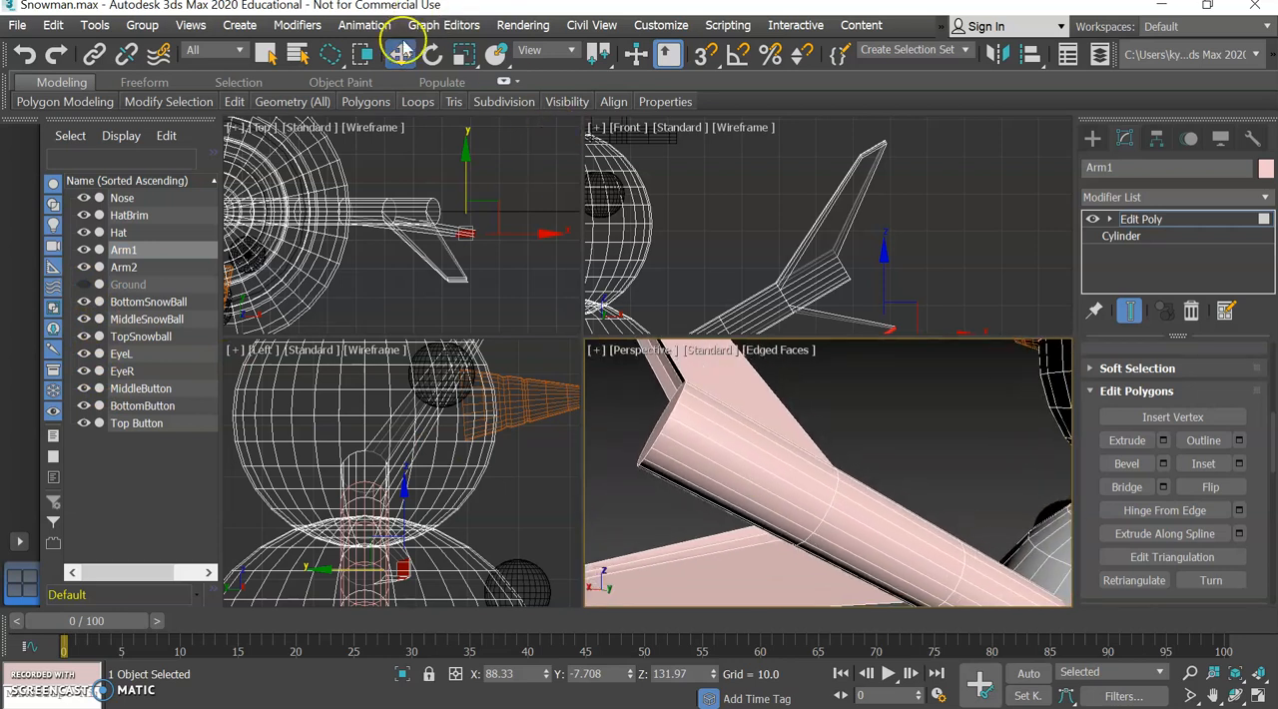
# Select the back-side polygons of Arm1 just inward of the upper branch and bevel them with height 23.378 and outline -0.227.
pyautogui.click(266, 55)
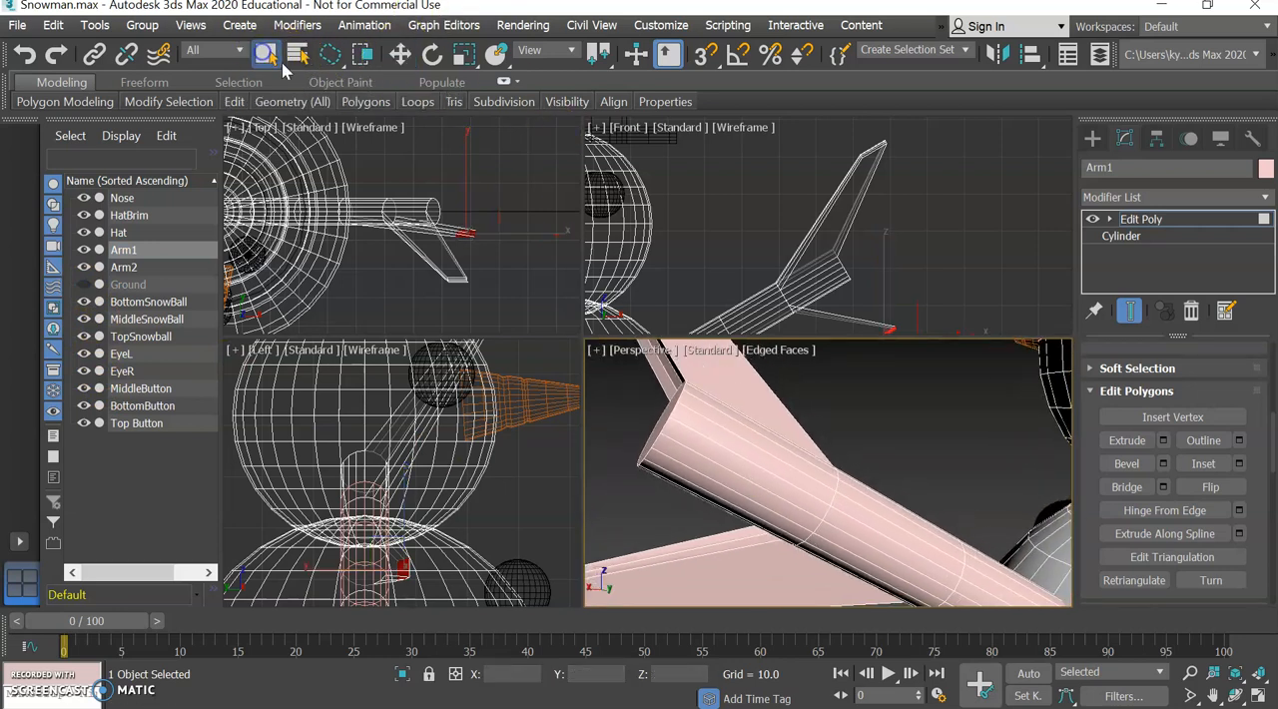
pyautogui.click(847, 509)
pyautogui.keyDown('ctrl'); pyautogui.click(861, 523); pyautogui.keyUp('ctrl')
pyautogui.scroll(-5, 857, 521)
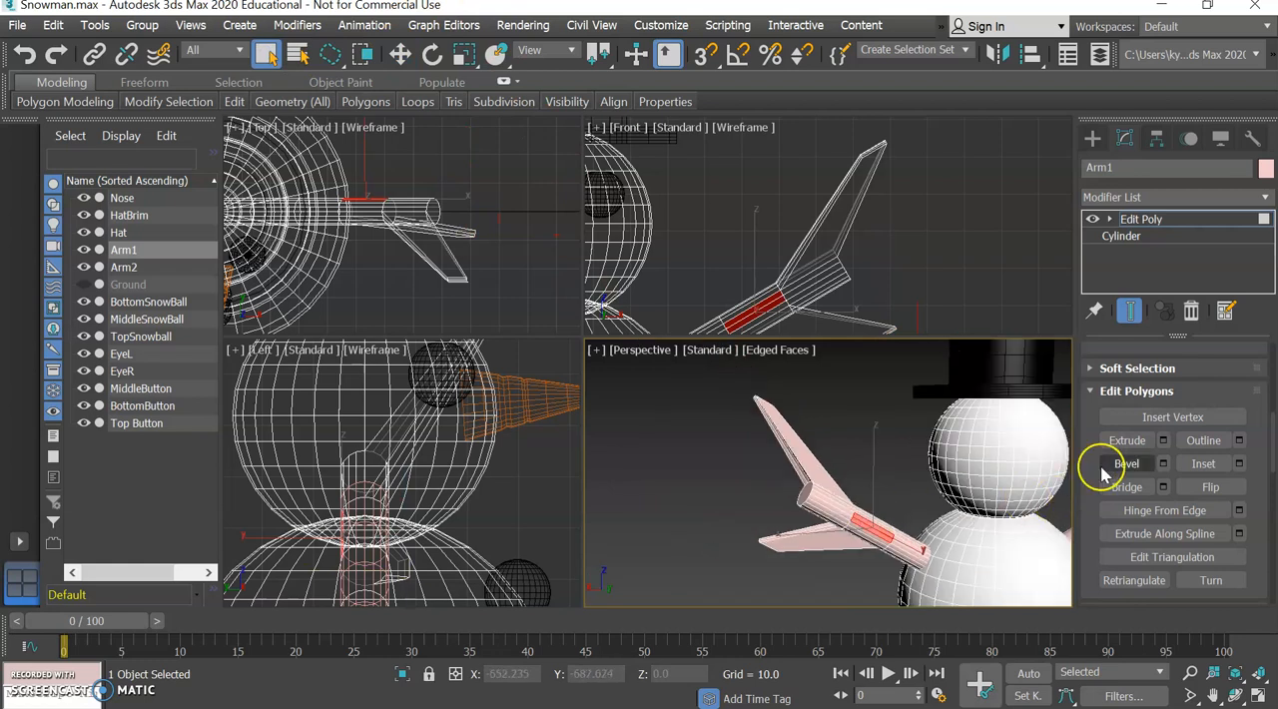
pyautogui.click(1164, 464)
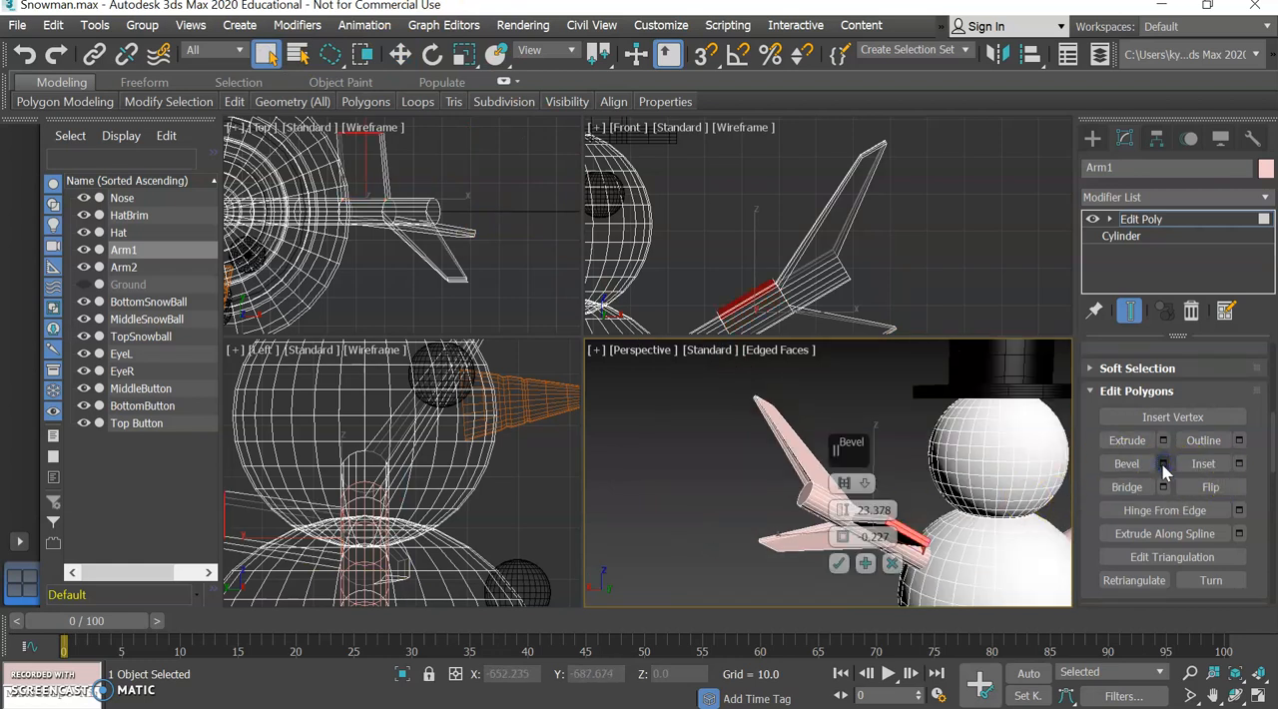
pyautogui.click(839, 565)
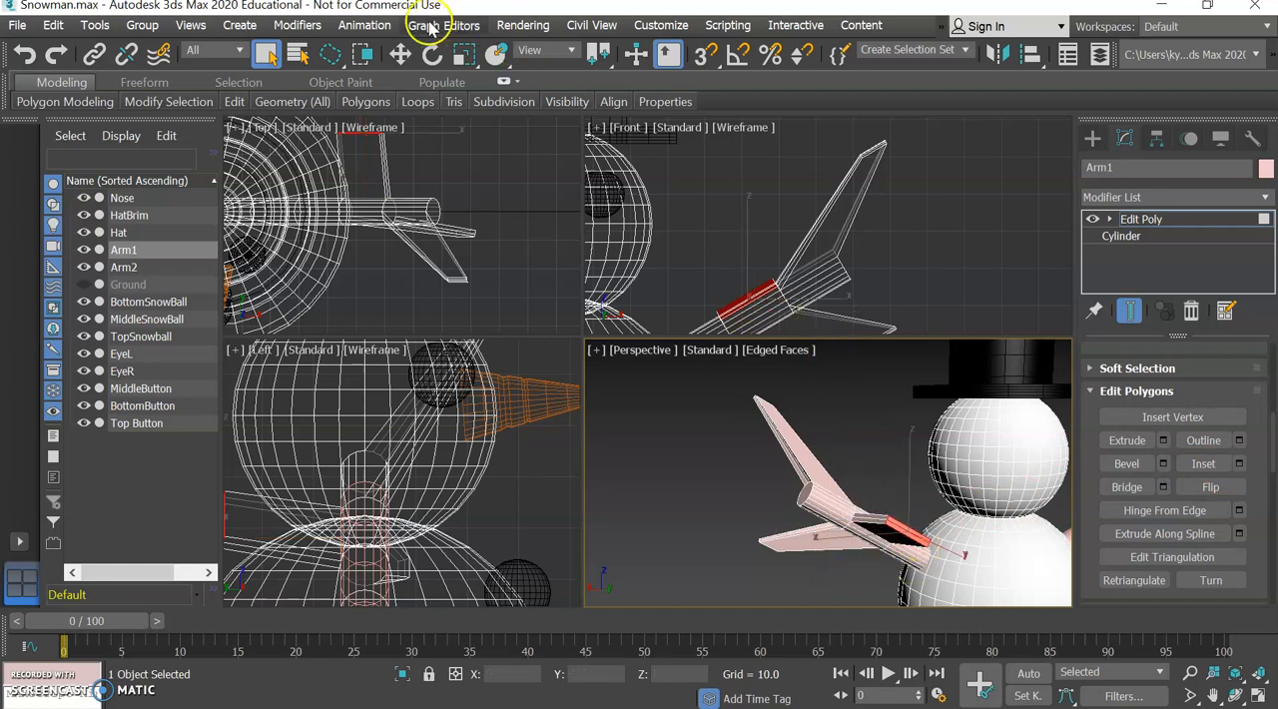
# Move the new back branch's end face outward and up to about X 69.9, Z 153.94, and scale it down to taper.
pyautogui.click(399, 54)
pyautogui.click(780, 278)
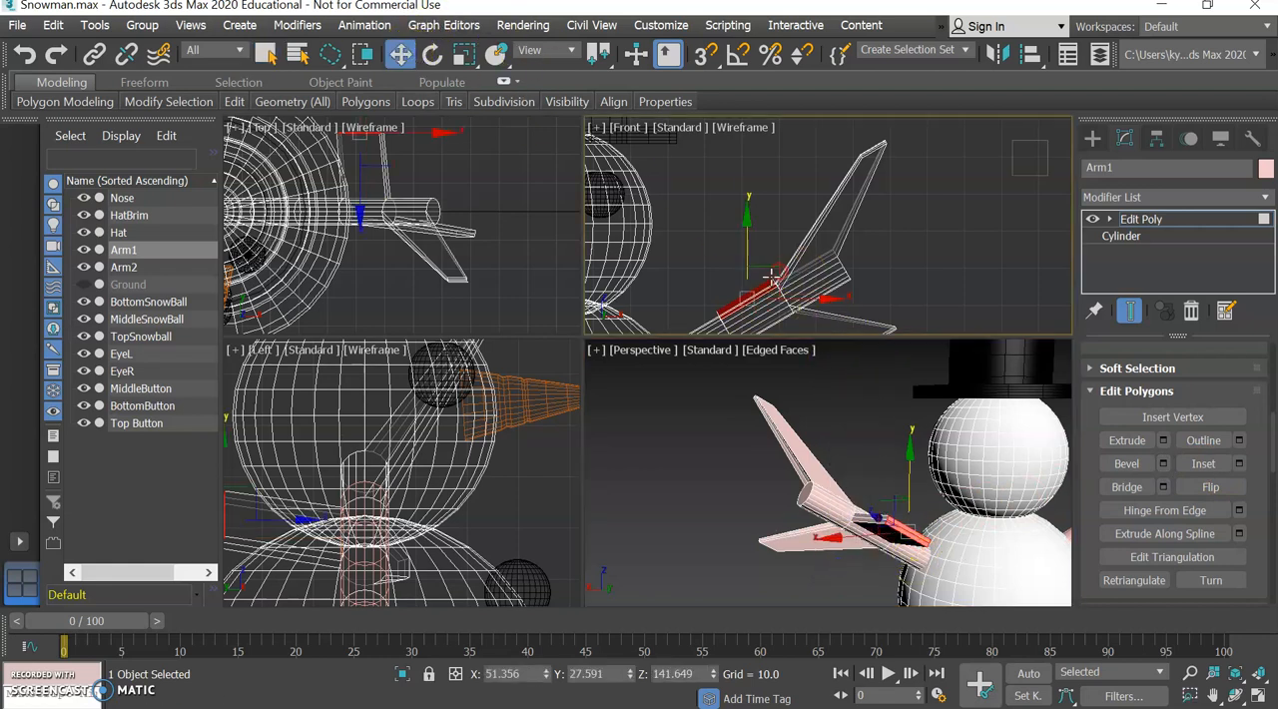
pyautogui.moveTo(810, 246); pyautogui.dragTo(849, 225)
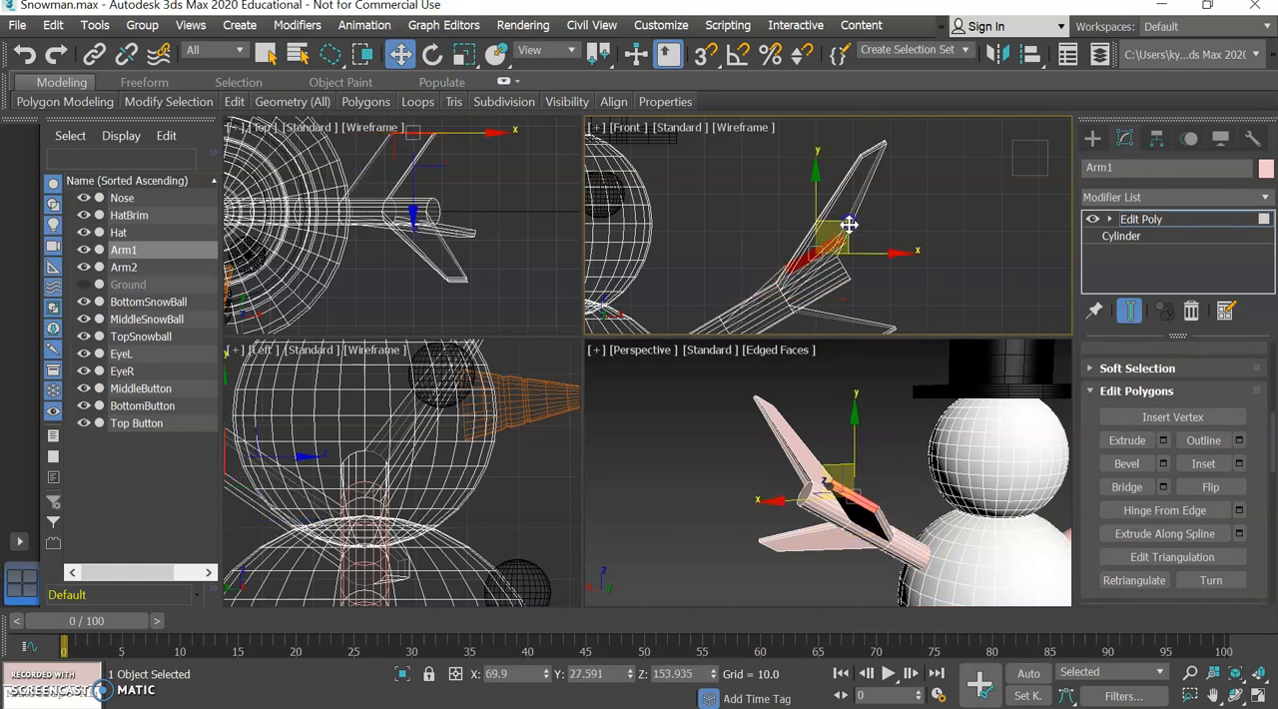
pyautogui.click(478, 58)
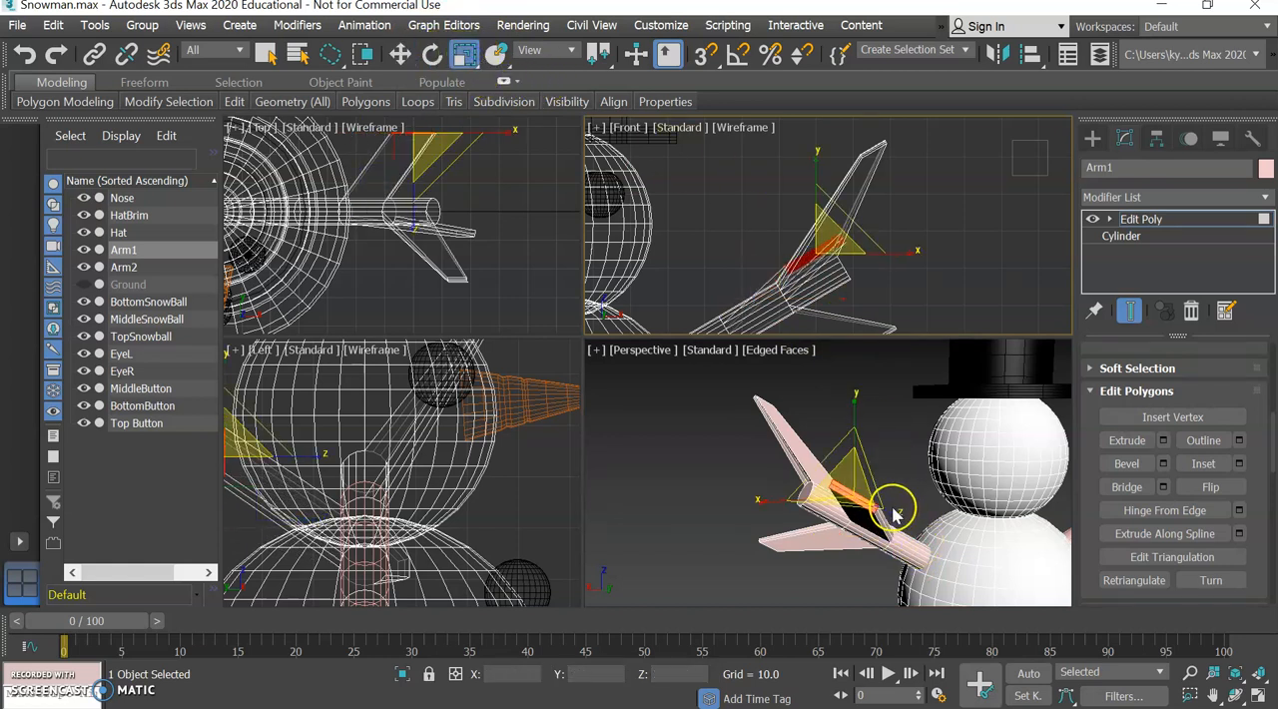
pyautogui.click(895, 512)
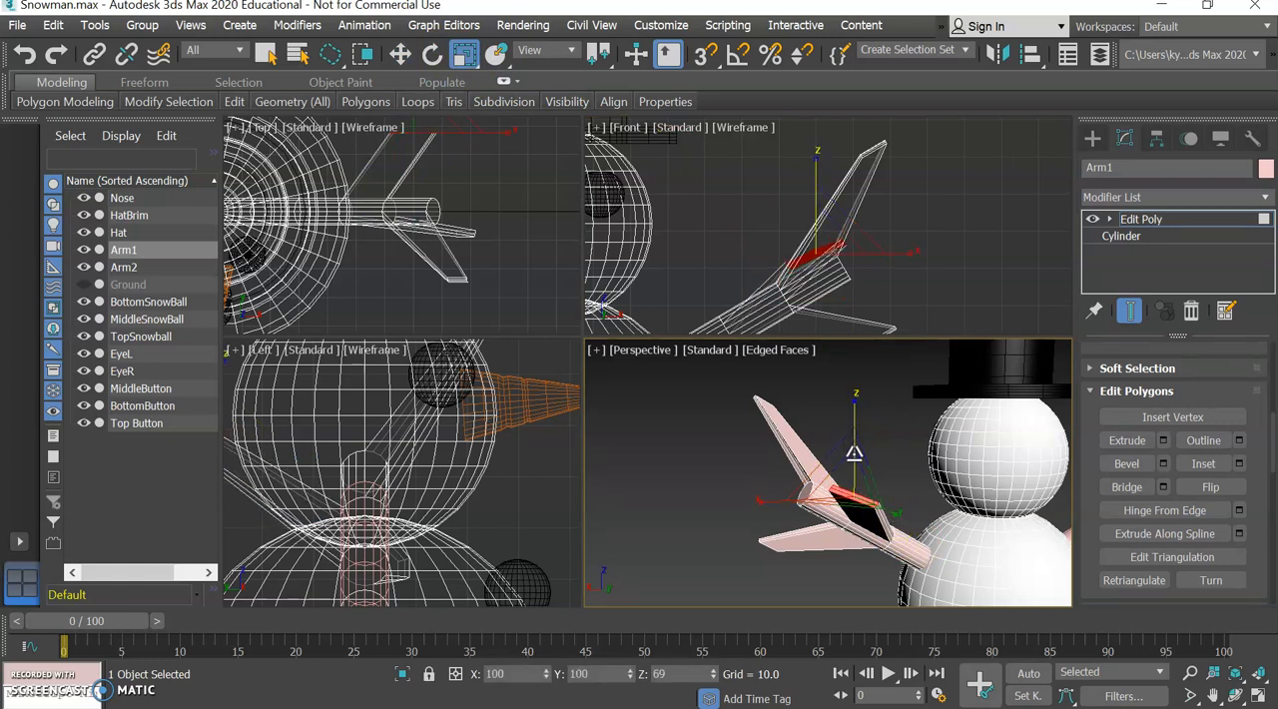
pyautogui.moveTo(770, 430); pyautogui.dragTo(821, 518)
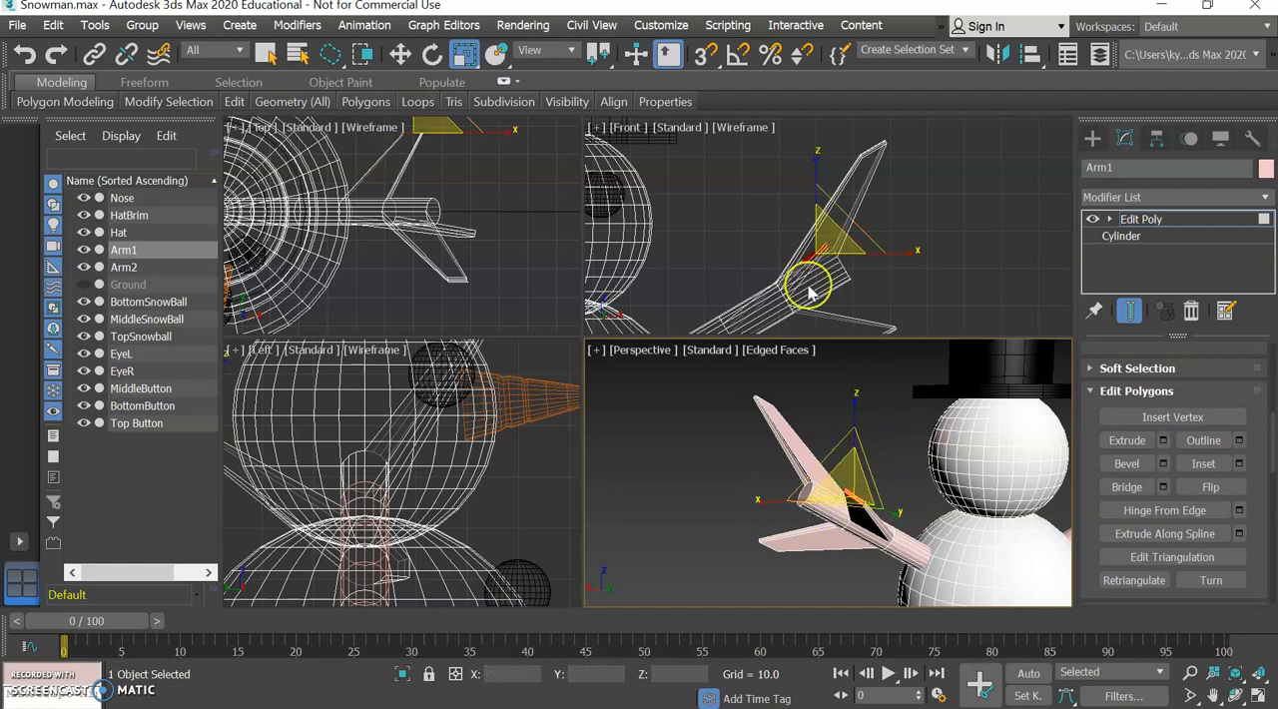
# Select the end cap of Arm1's main shaft and scale it down so the stick narrows at its tip.
pyautogui.click(399, 54)
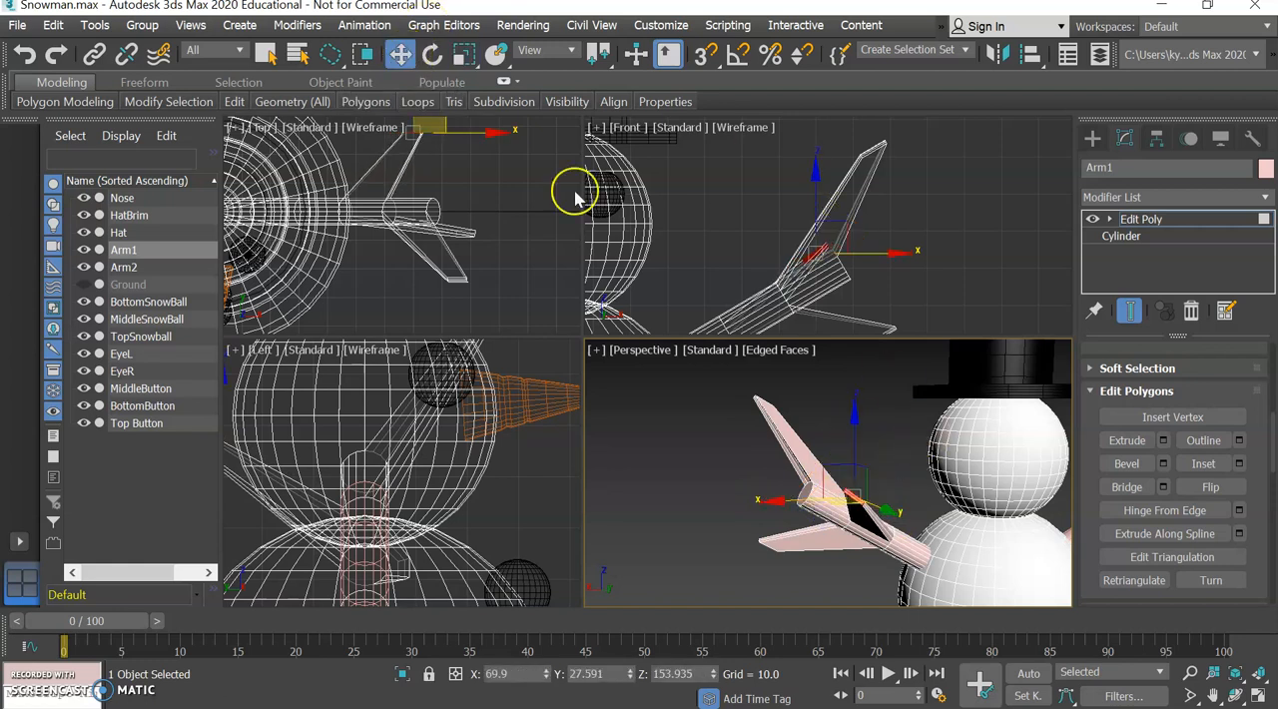
pyautogui.click(805, 493)
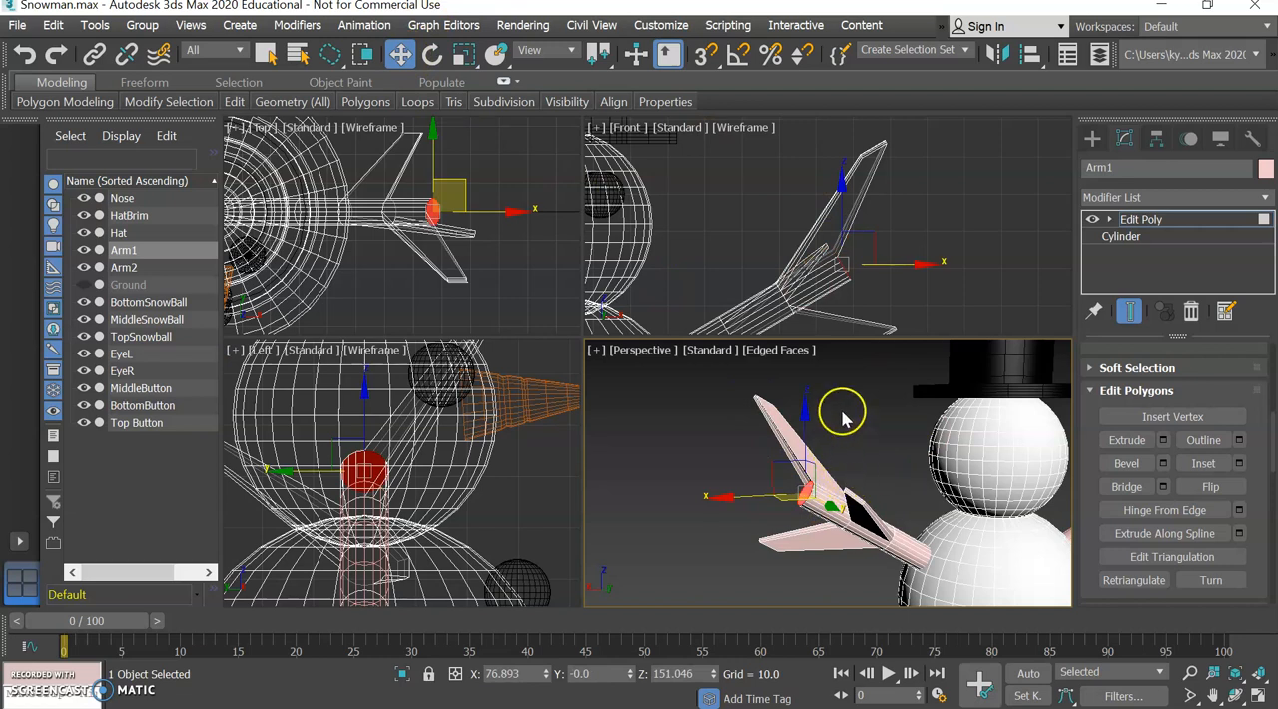
pyautogui.click(463, 55)
pyautogui.moveTo(801, 499); pyautogui.dragTo(848, 574)
# Exit polygon sub-object editing on Arm1 to return to the whole object.
pyautogui.moveTo(1027, 377); pyautogui.dragTo(1108, 587)
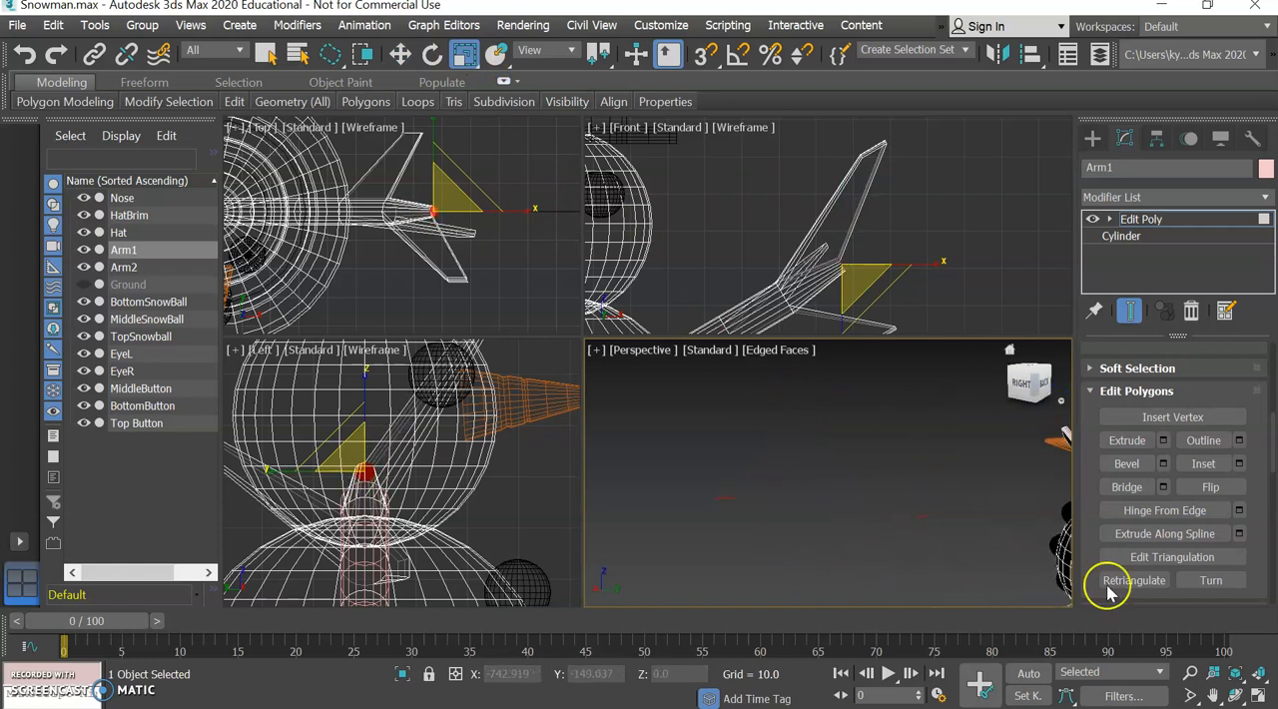
pyautogui.click(1234, 675)
pyautogui.scroll(-5, 879, 521)
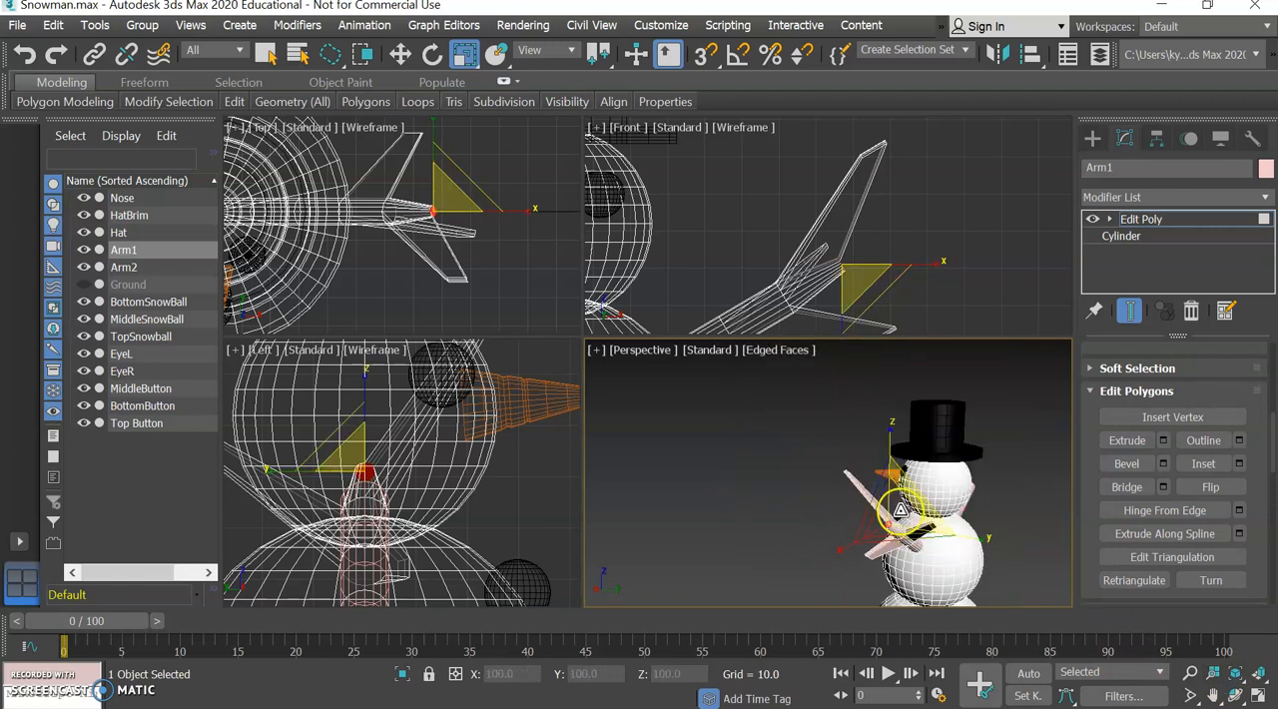
pyautogui.click(1013, 517)
pyautogui.keyDown('alt'); pyautogui.moveTo(968, 529); pyautogui.dragTo(920, 551, button='middle'); pyautogui.keyUp('alt')
pyautogui.scroll(5, 927, 505)
pyautogui.click(885, 510)
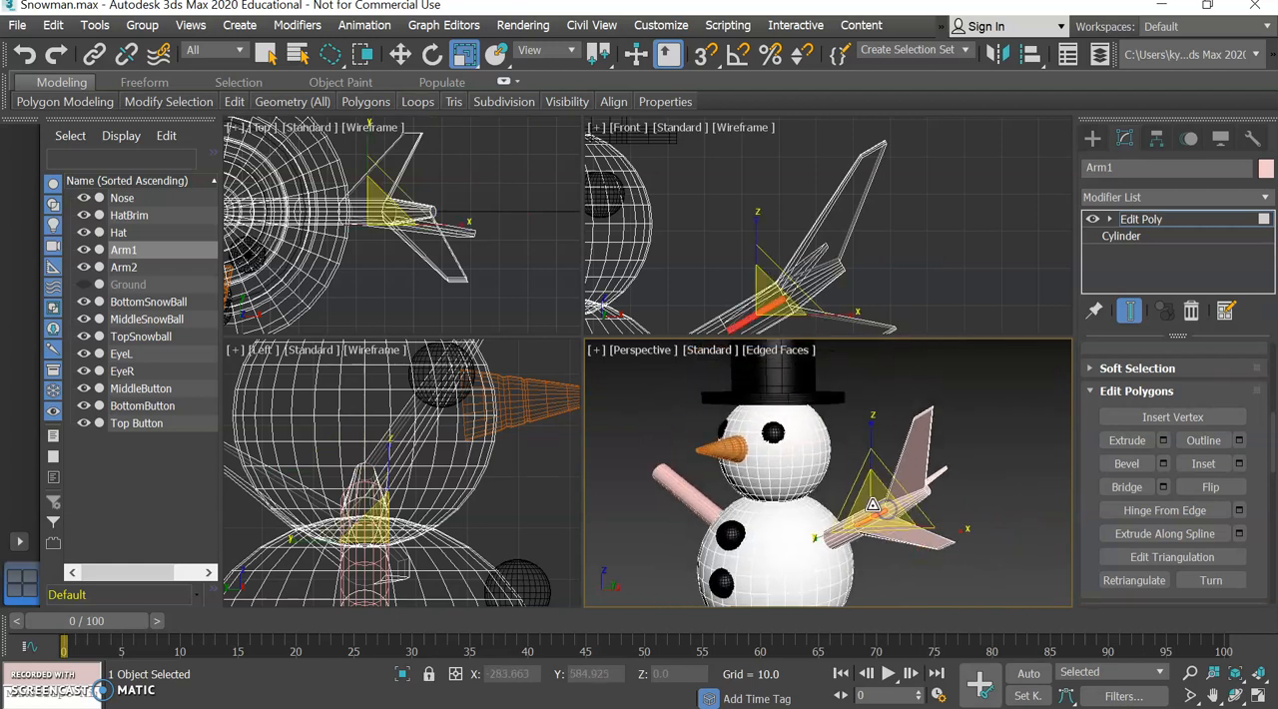
pyautogui.click(1207, 392)
pyautogui.click(271, 55)
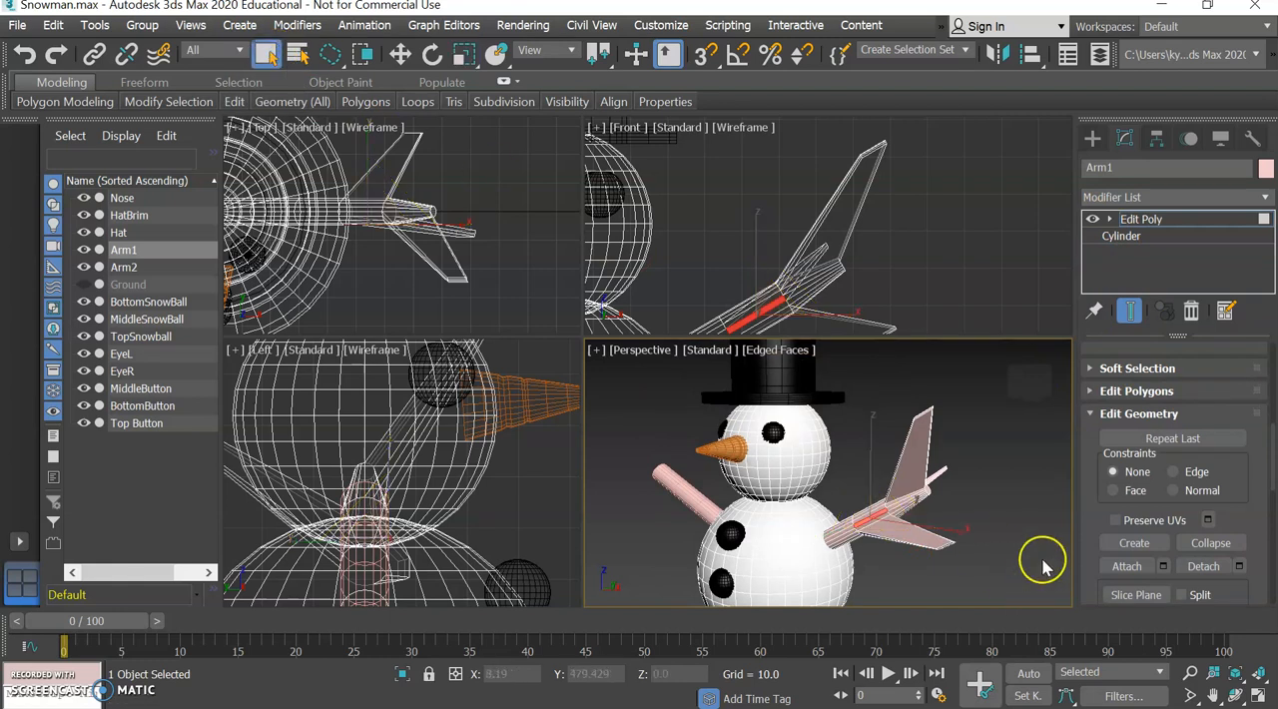
pyautogui.scroll(5, 1205, 419)
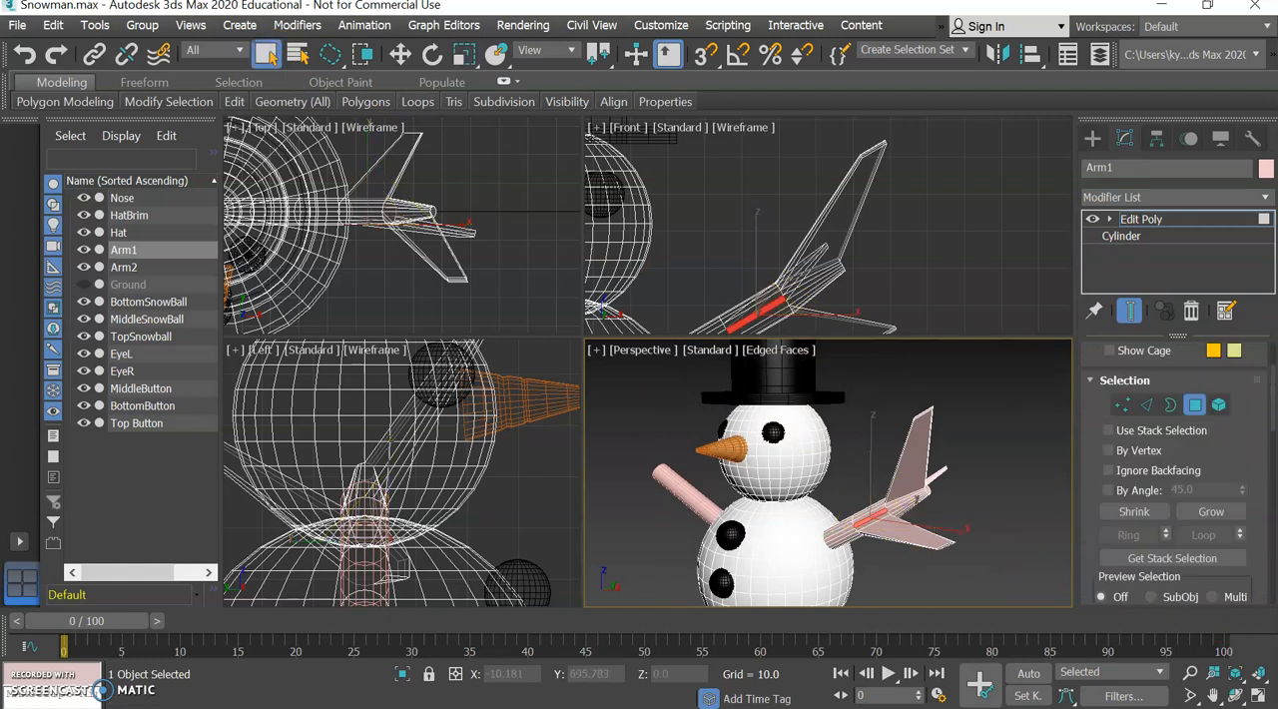
pyautogui.click(1195, 405)
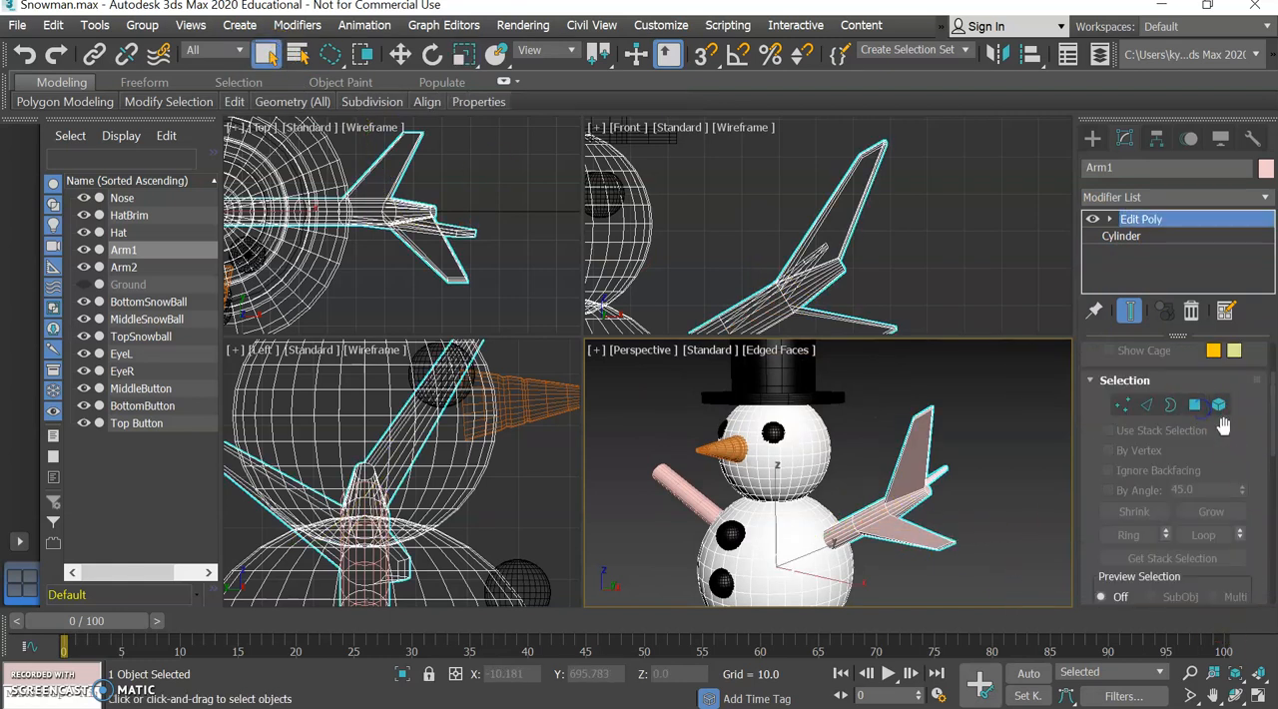
pyautogui.scroll(2, 1178, 449)
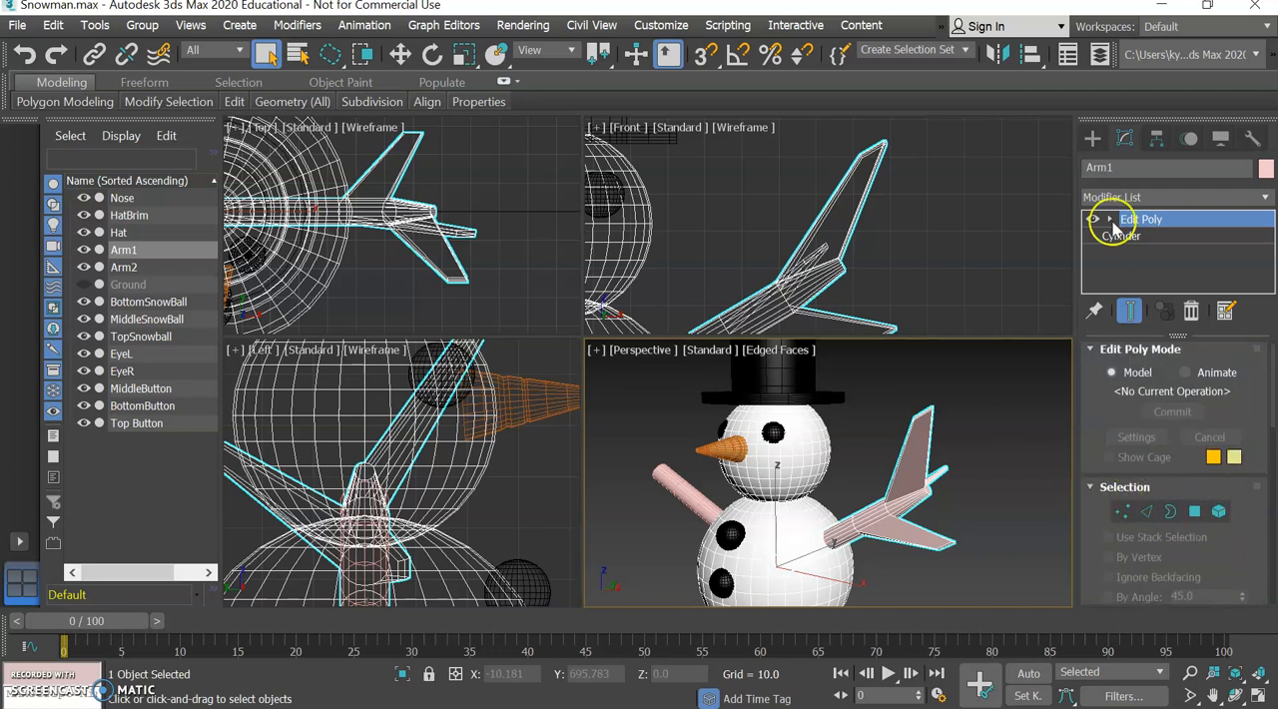
# Apply a TurboSmooth modifier to Arm1 on top of Edit Poly.
pyautogui.click(1145, 197)
pyautogui.scroll(-10, 1143, 134)
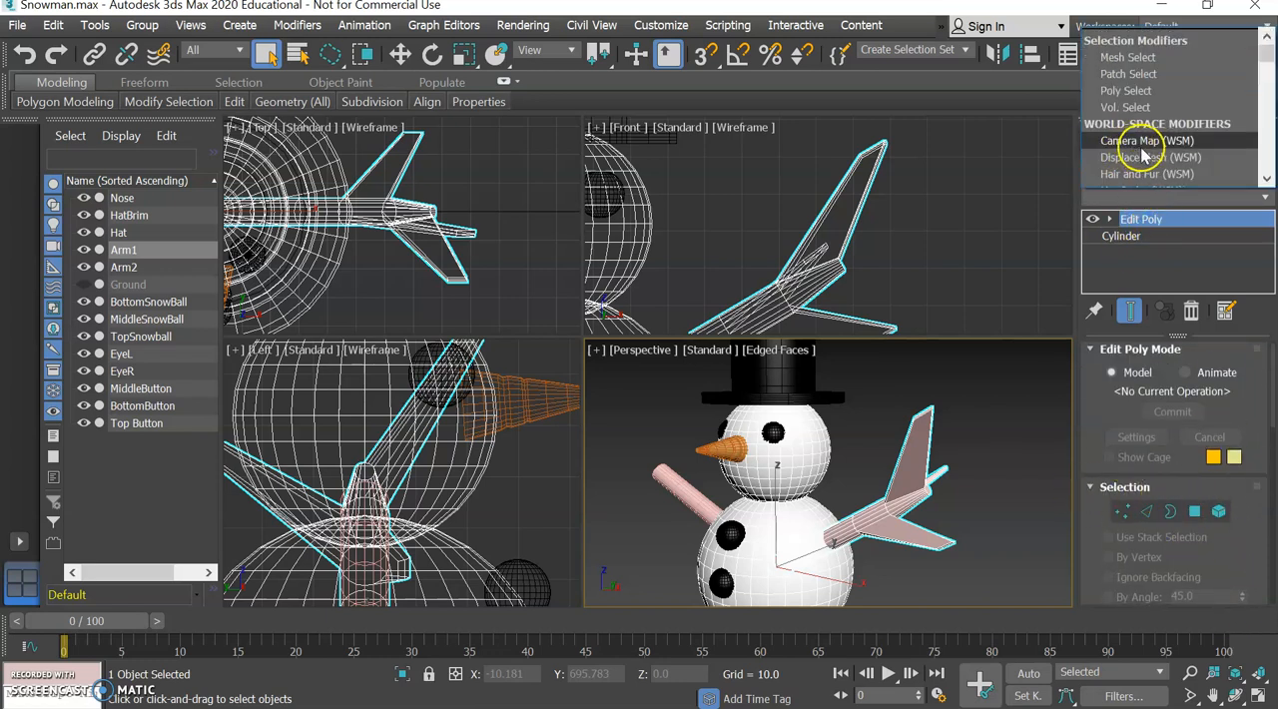
pyautogui.scroll(-8, 1150, 147)
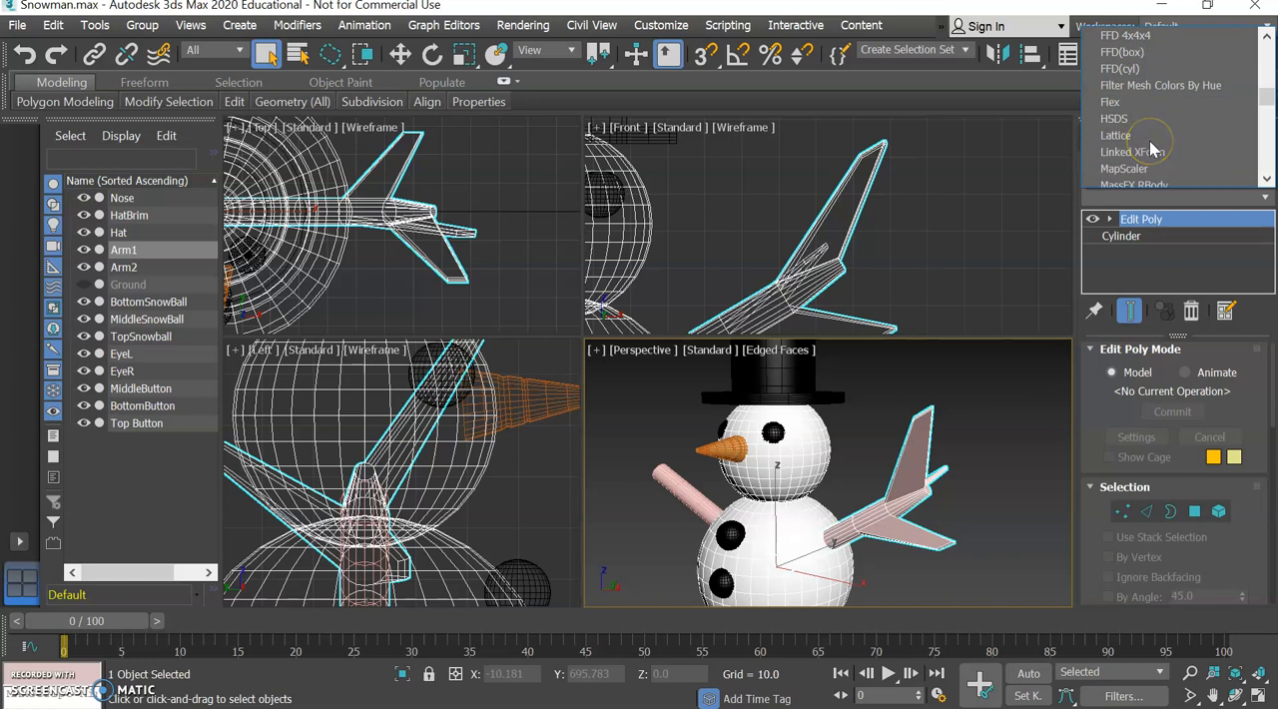
pyautogui.scroll(-7, 1149, 141)
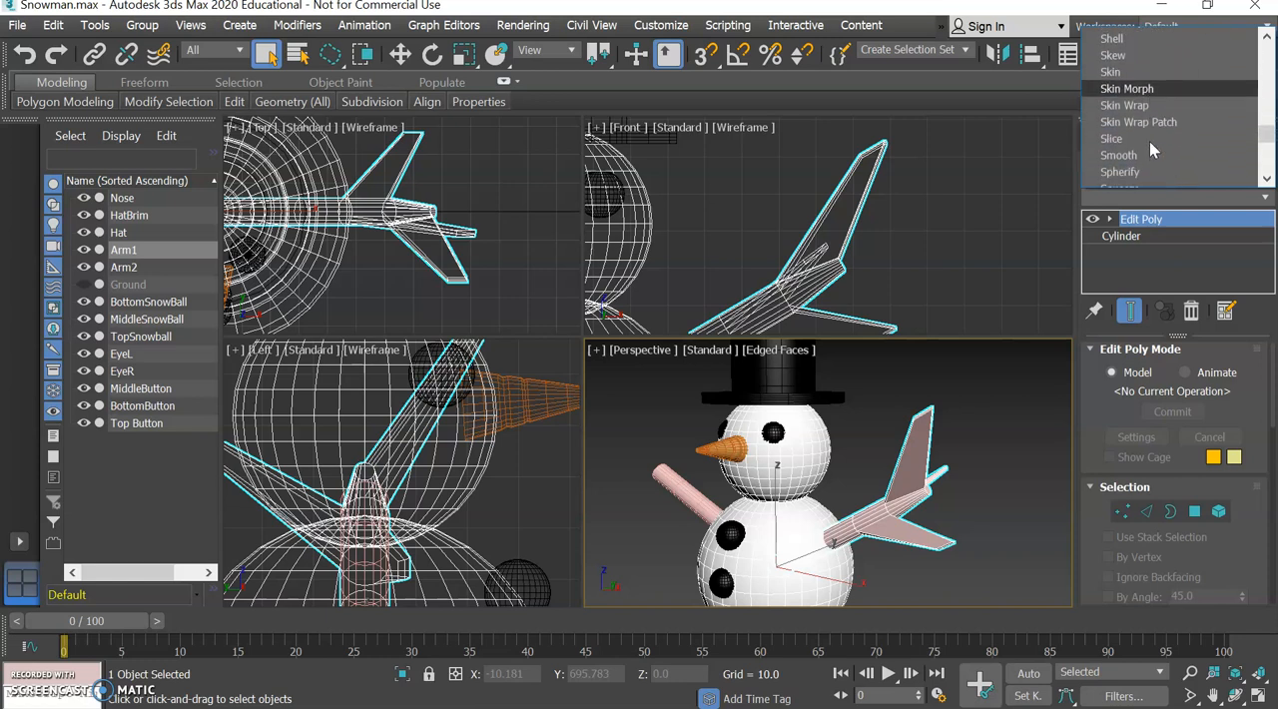
pyautogui.scroll(-3, 1148, 145)
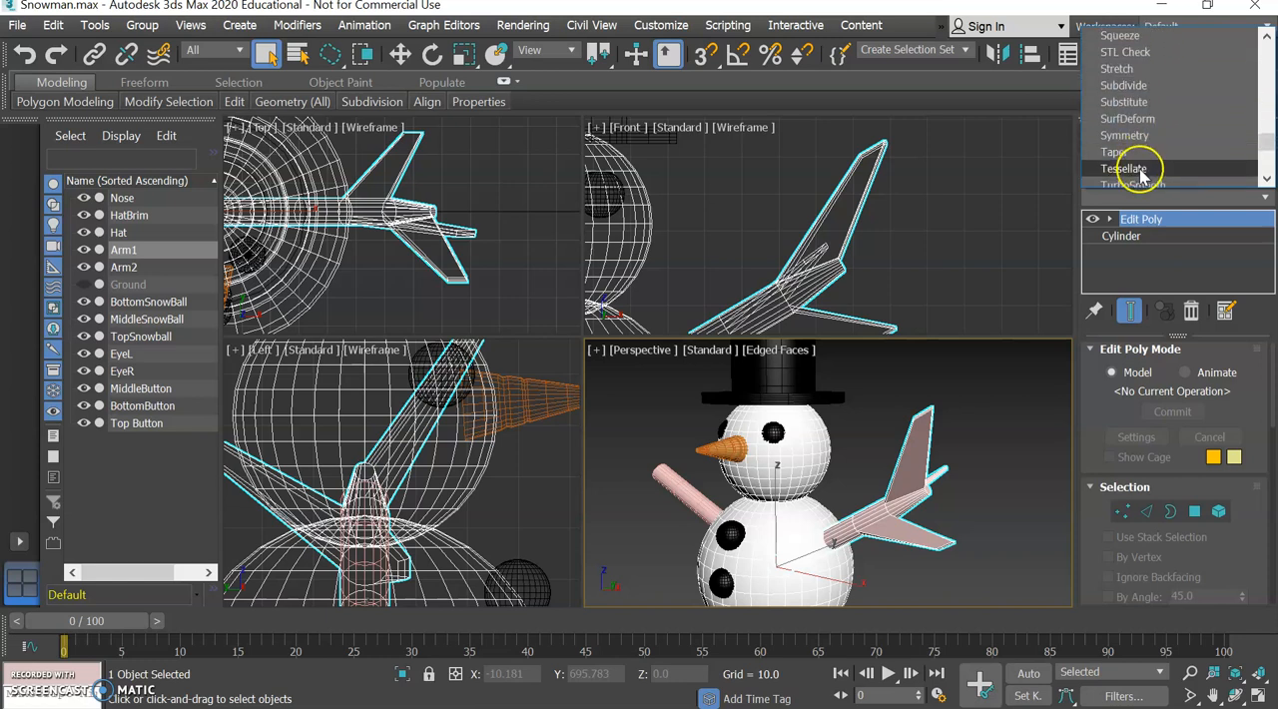
pyautogui.click(1134, 134)
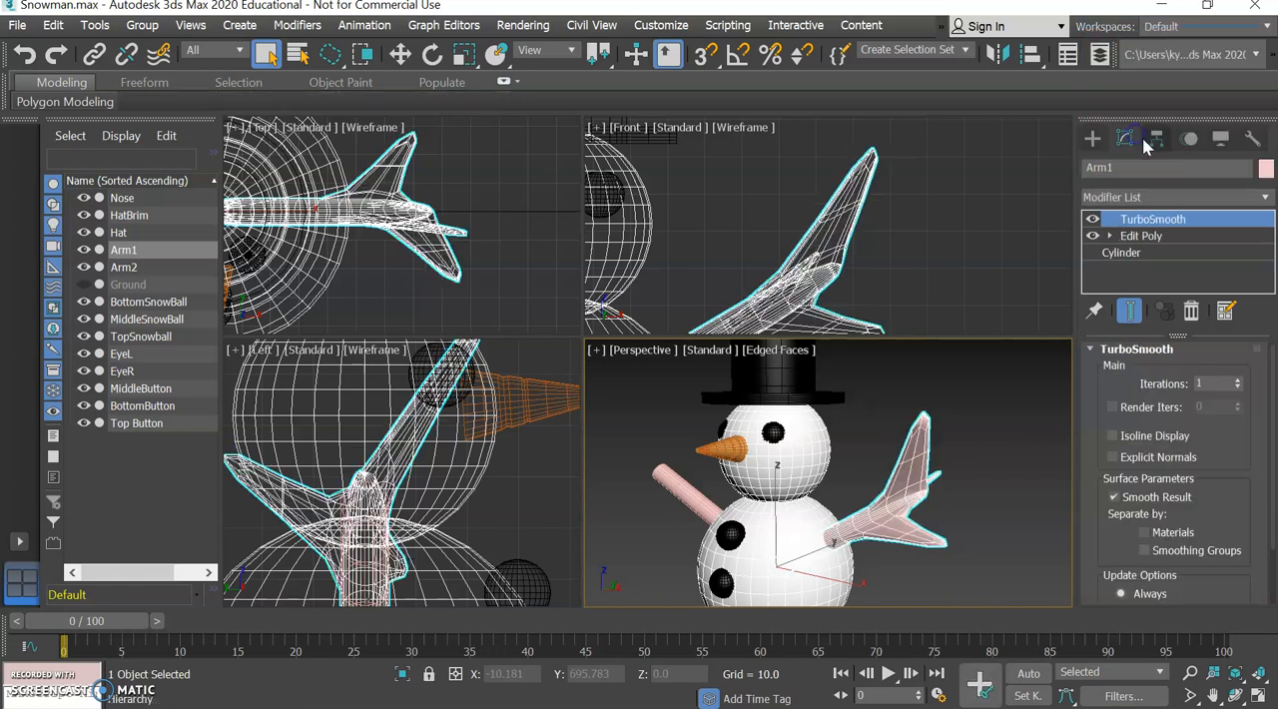
pyautogui.scroll(5, 1064, 384)
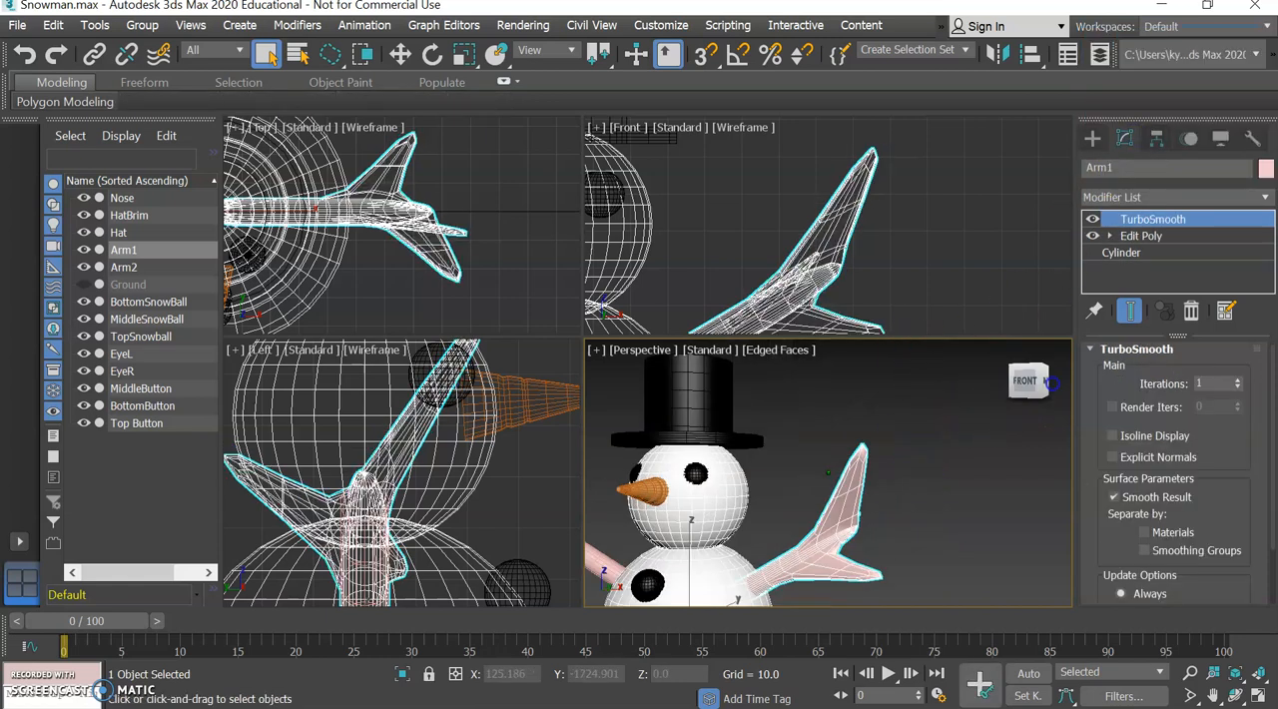
pyautogui.scroll(-5, 1068, 382)
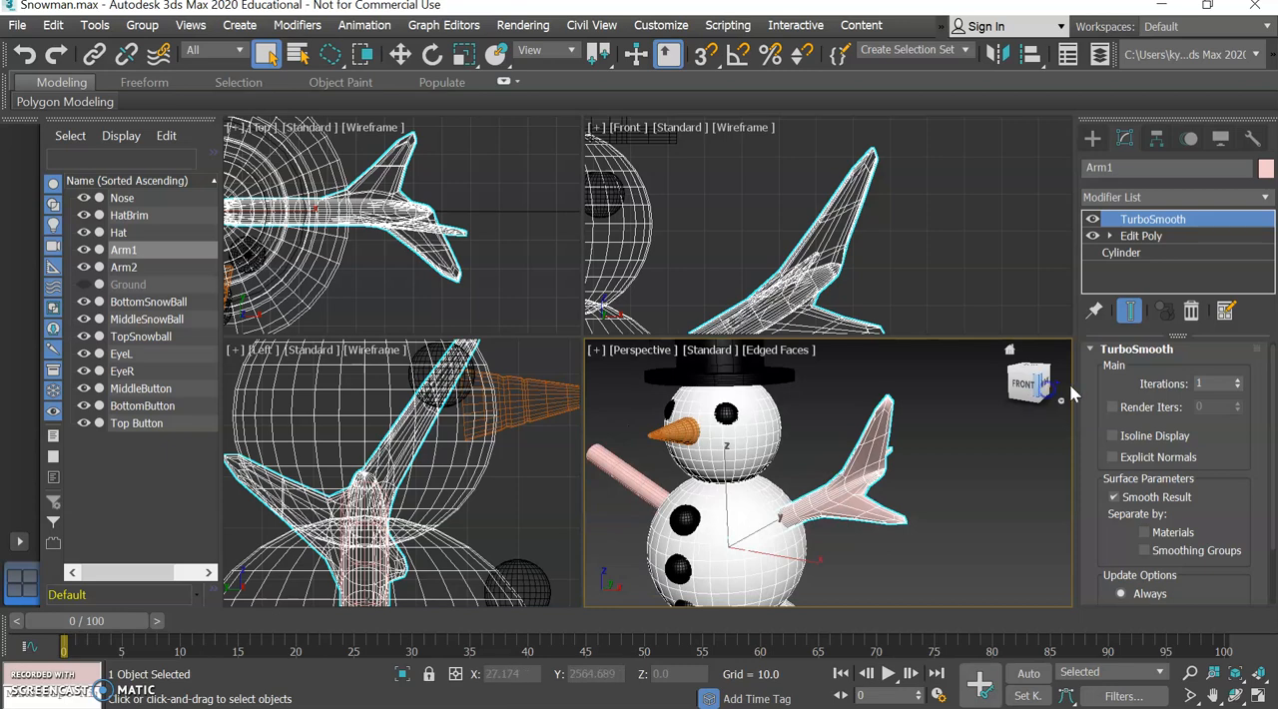